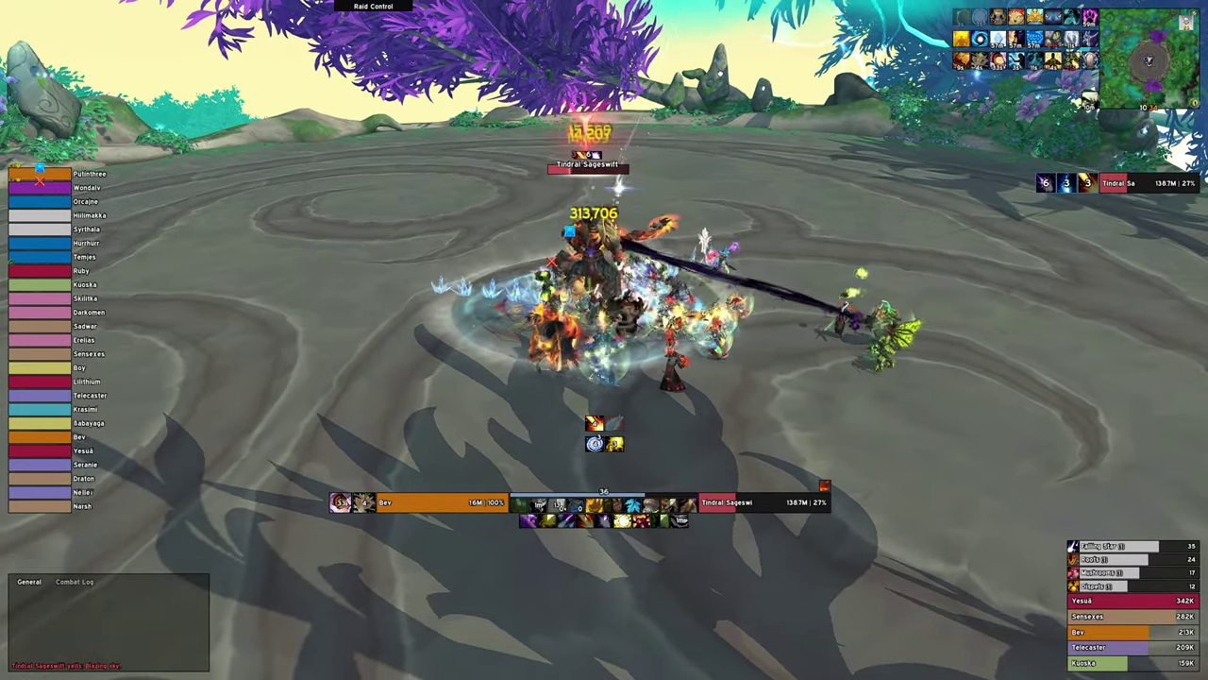
Attack the raid boss Tindral Sageswift with action bar abilities
key(1)
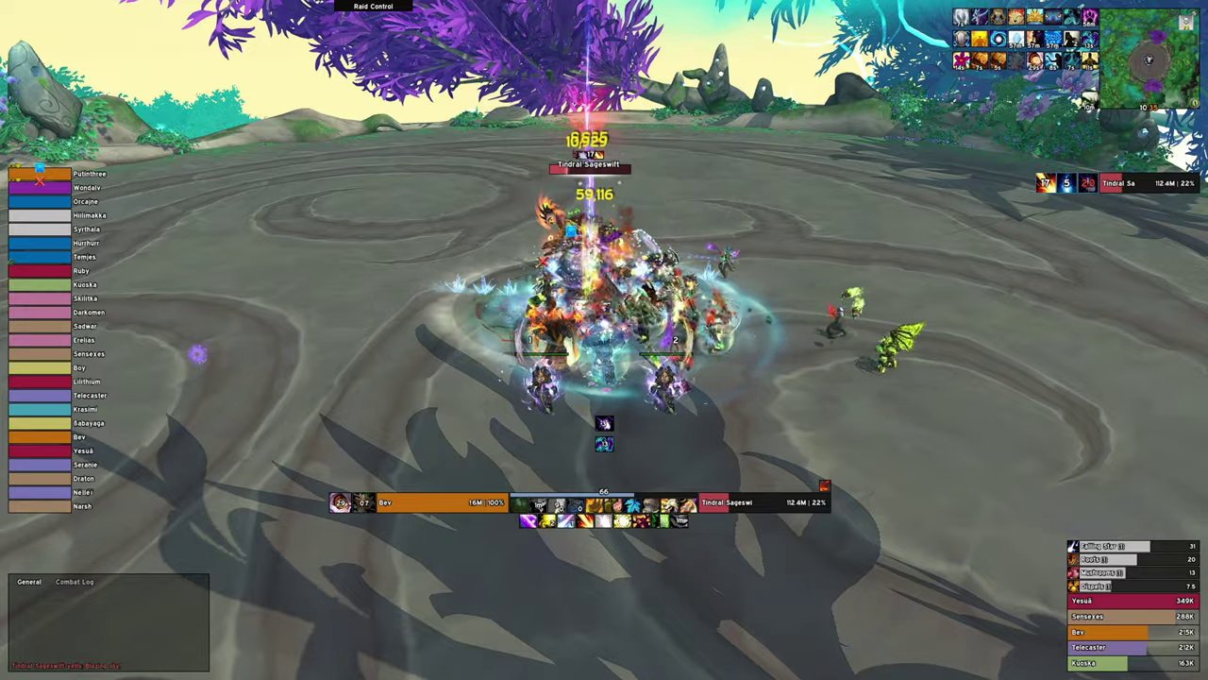
key(3)
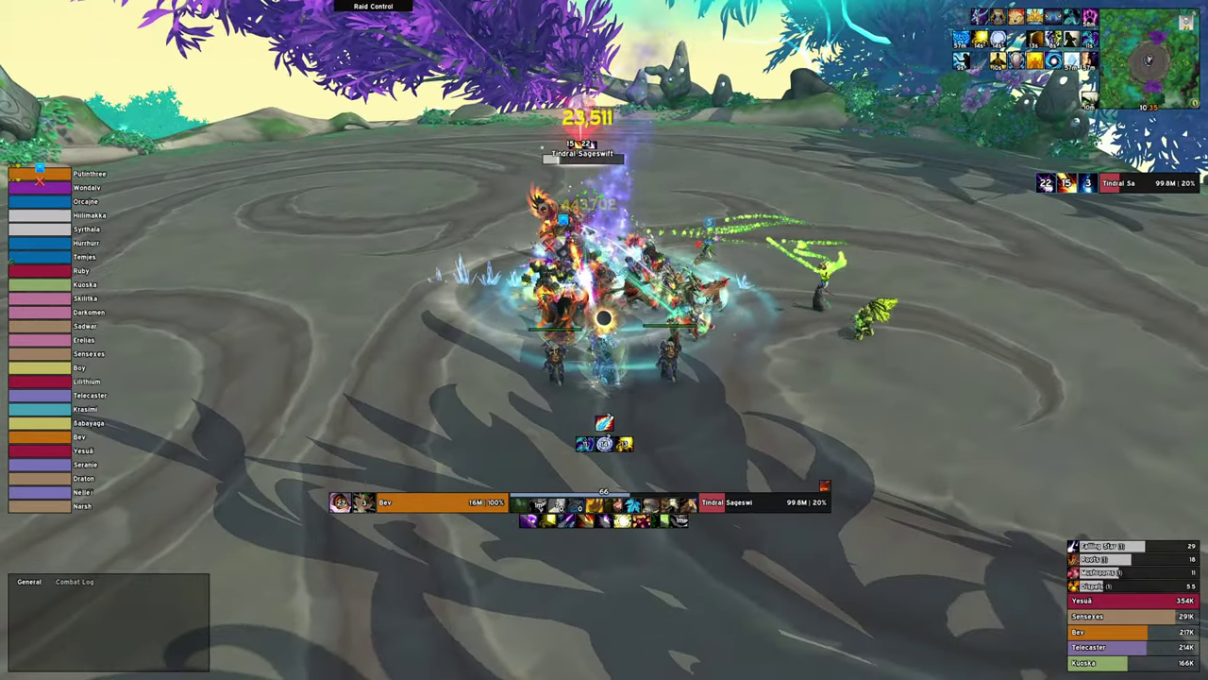
key(1)
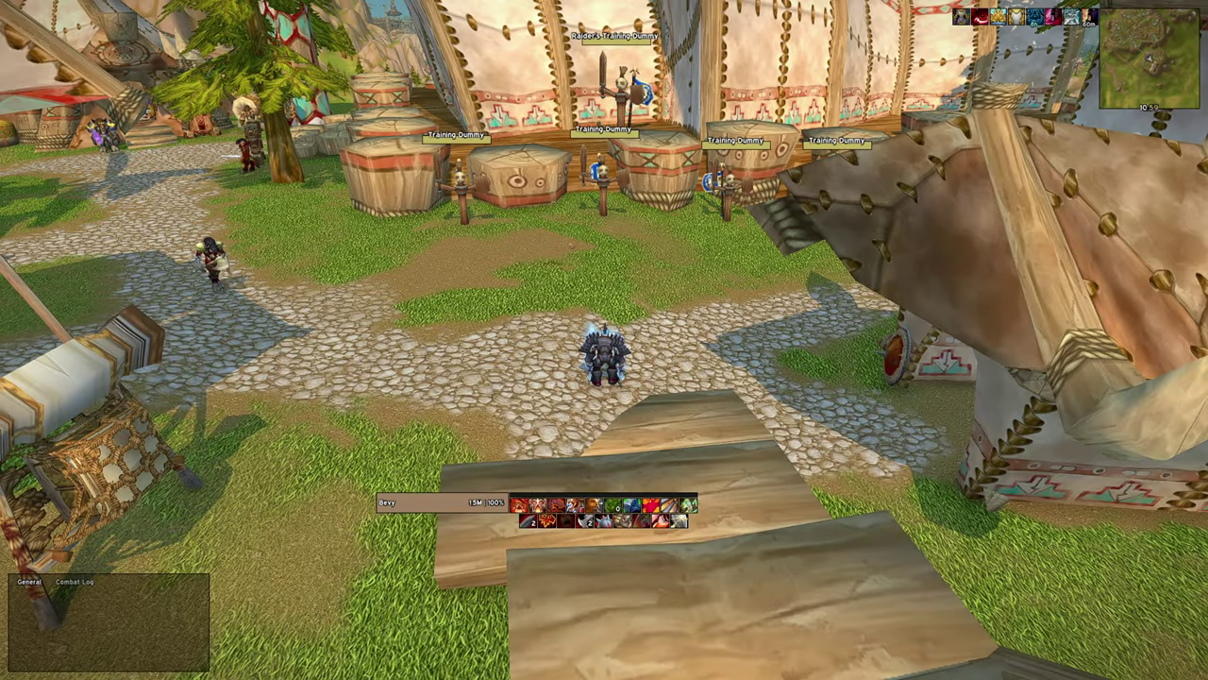
Look through the character's equipment, the achievements summary and the Mythic+, Player vs. Player and Dungeons & Raids pages
drag(209, 473, 209, 434)
drag(566, 368, 557, 371)
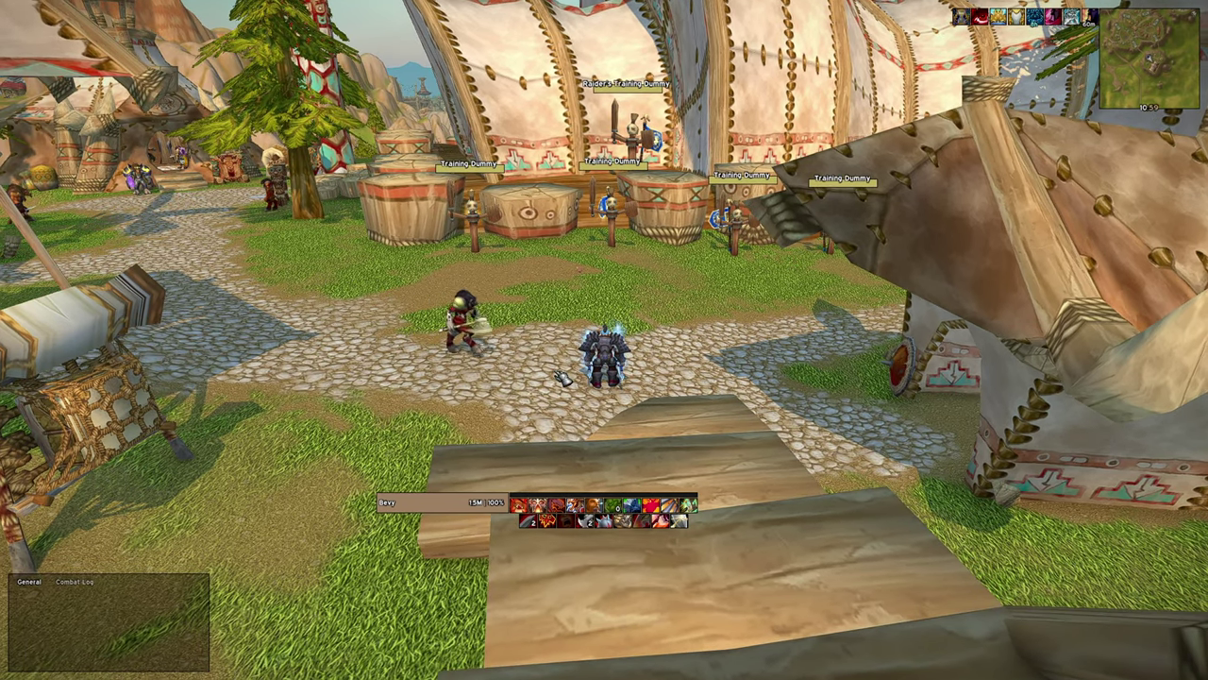
key(c)
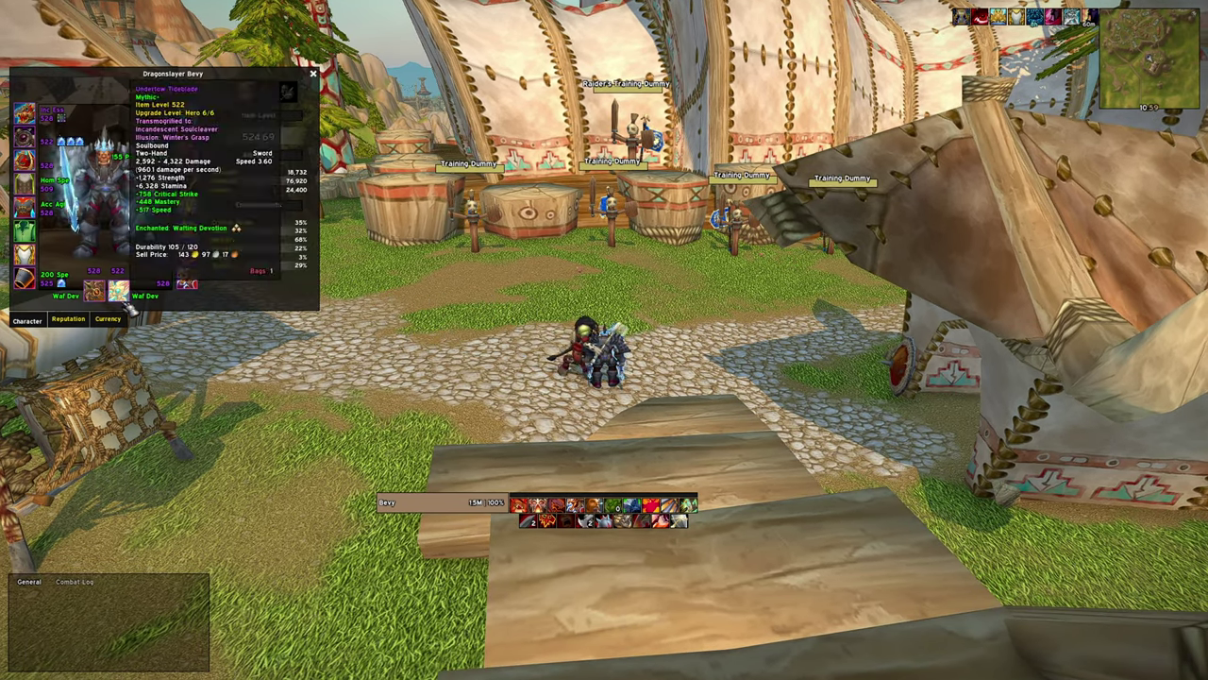
key(y)
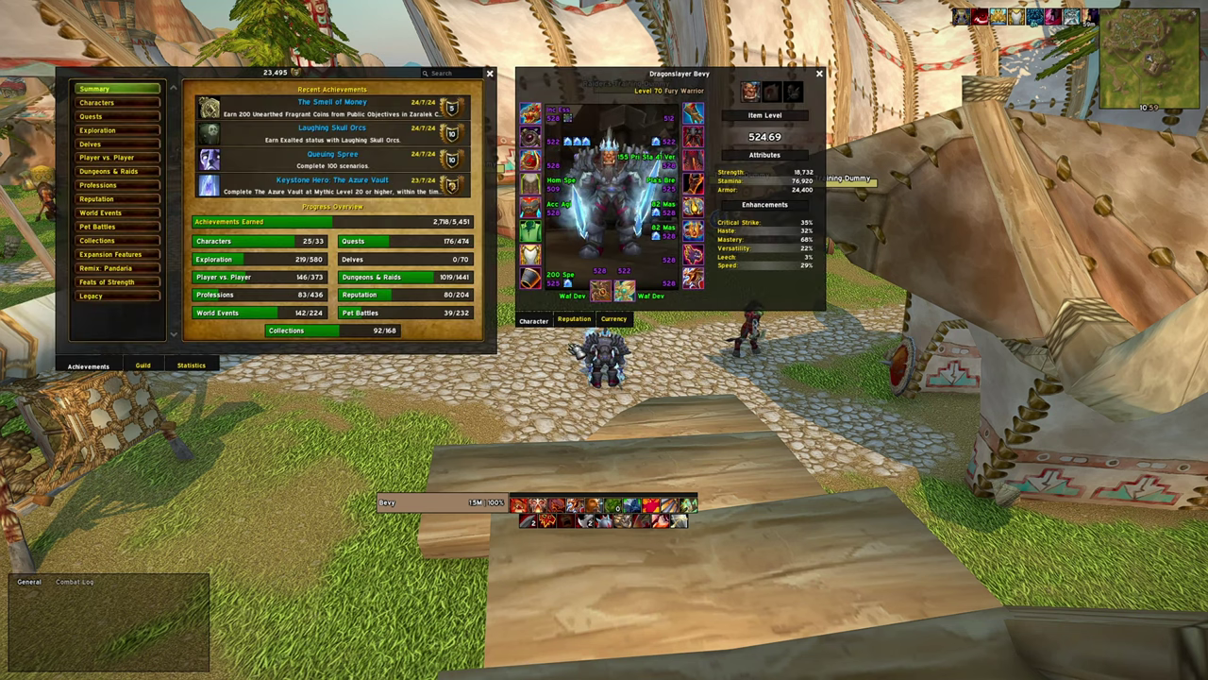
key(i)
click(166, 322)
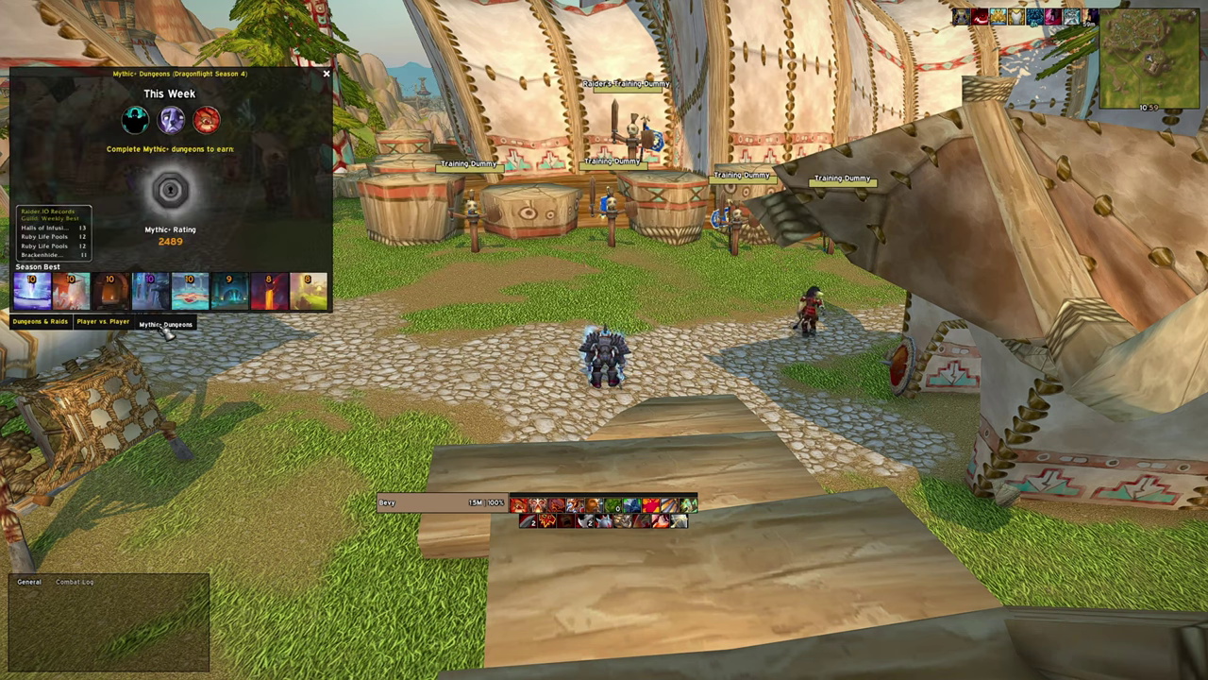
click(106, 323)
click(55, 324)
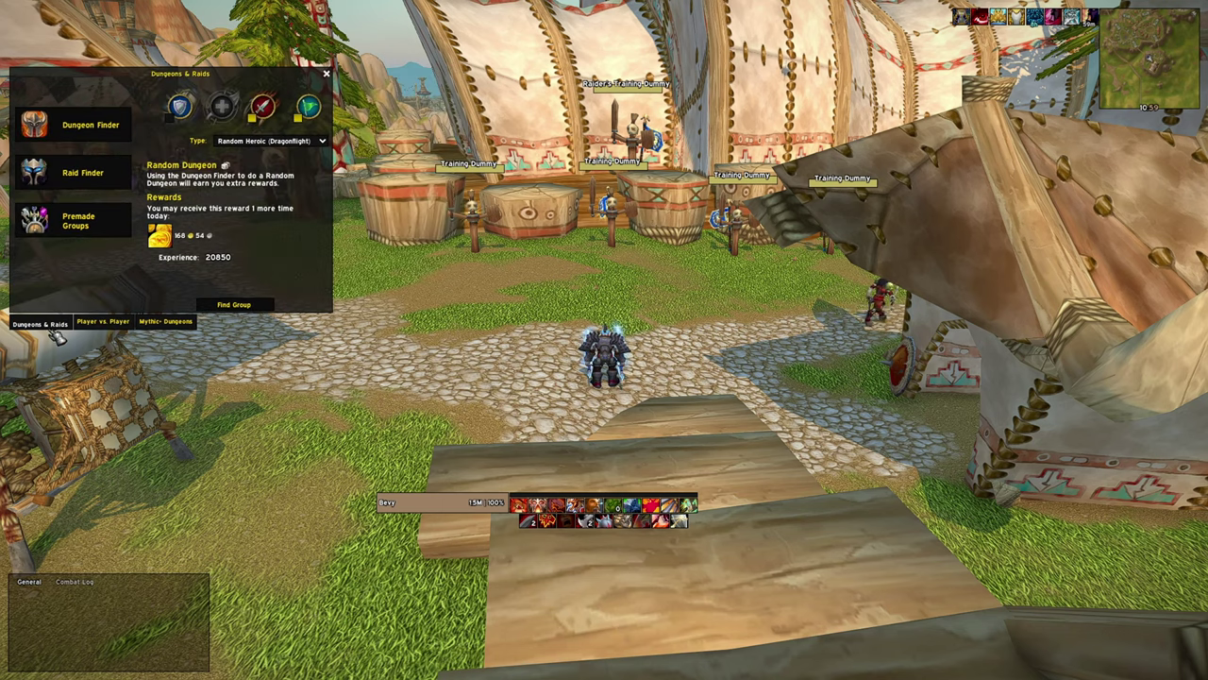
key(Escape)
Open the ElvUI configuration with the /ec chat command and view its Skins settings
text(/)
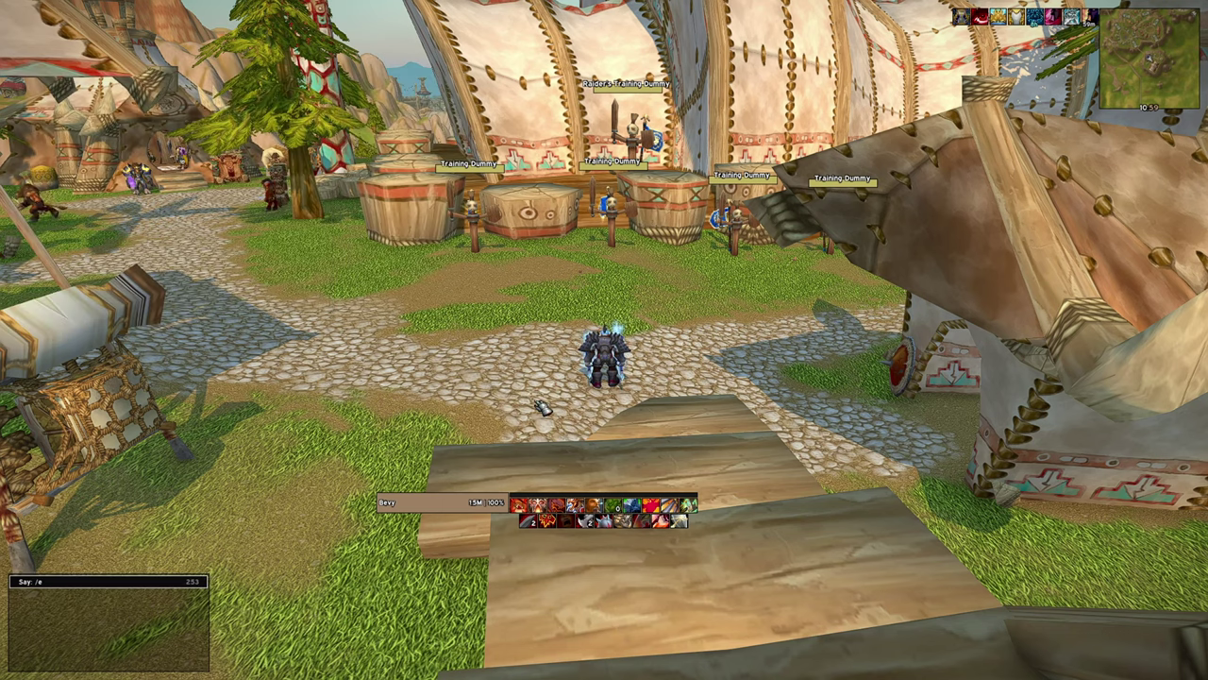
text(ec)
key(Return)
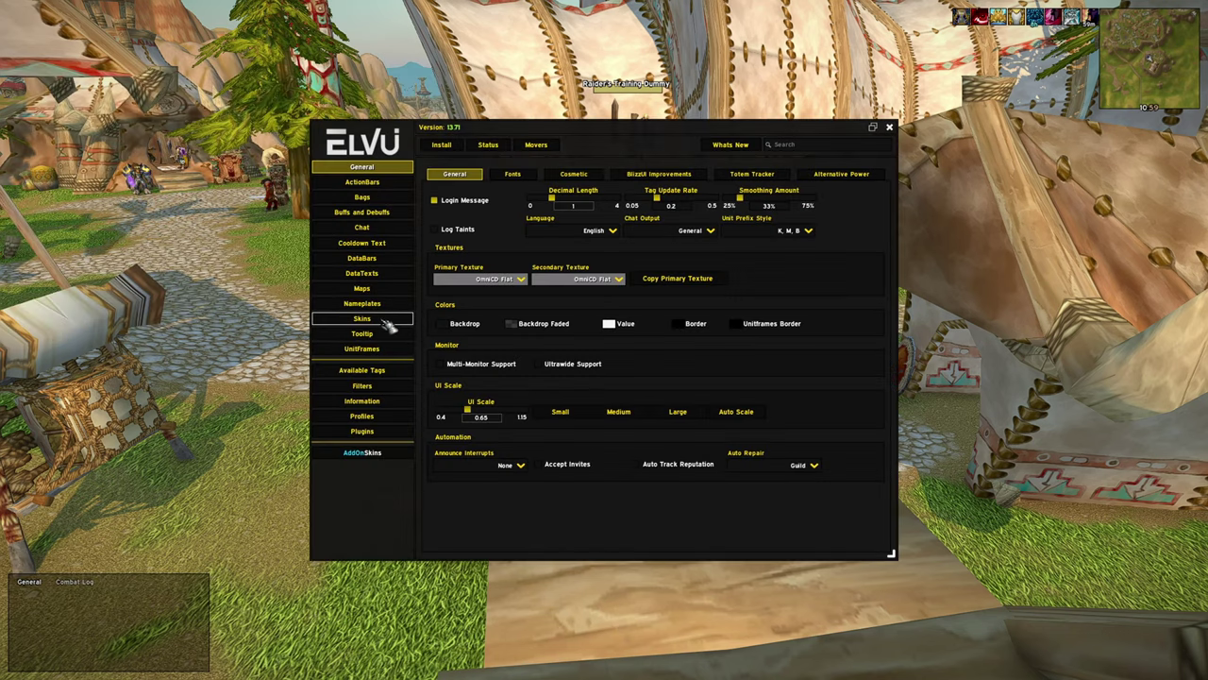
click(383, 321)
drag(891, 182, 946, 135)
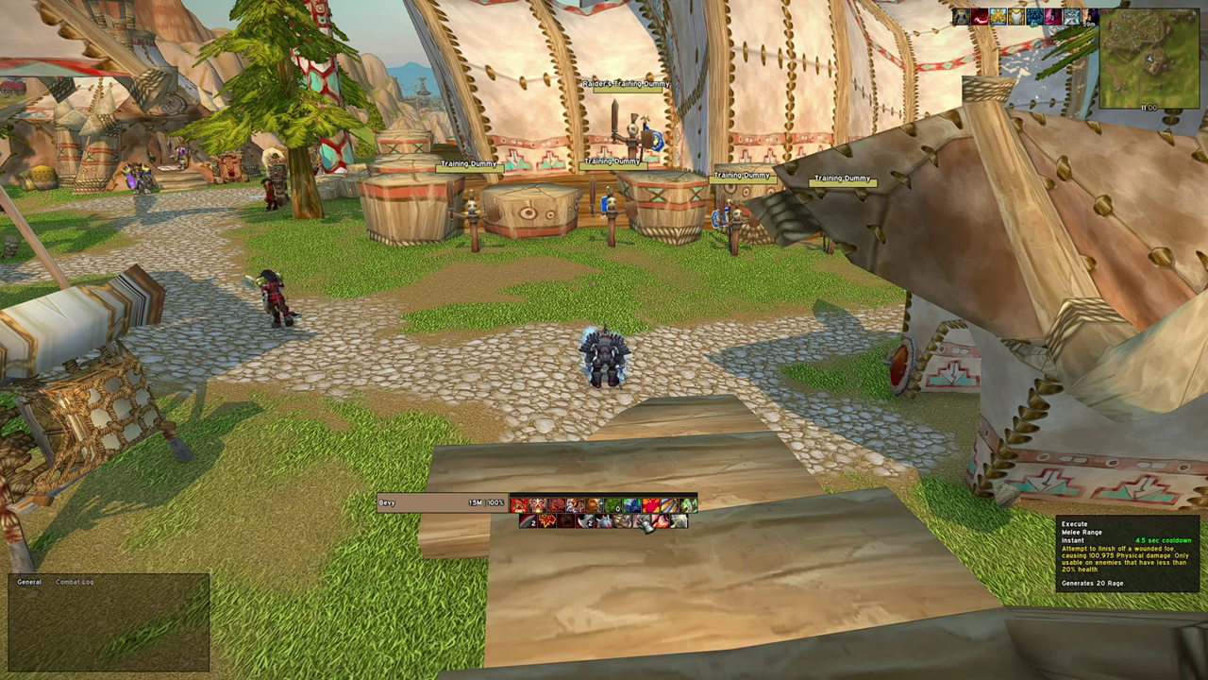
Reopen the ElvUI configuration with /ec and examine the button settings of player bar 1 under ActionBars
mouse_move(644, 537)
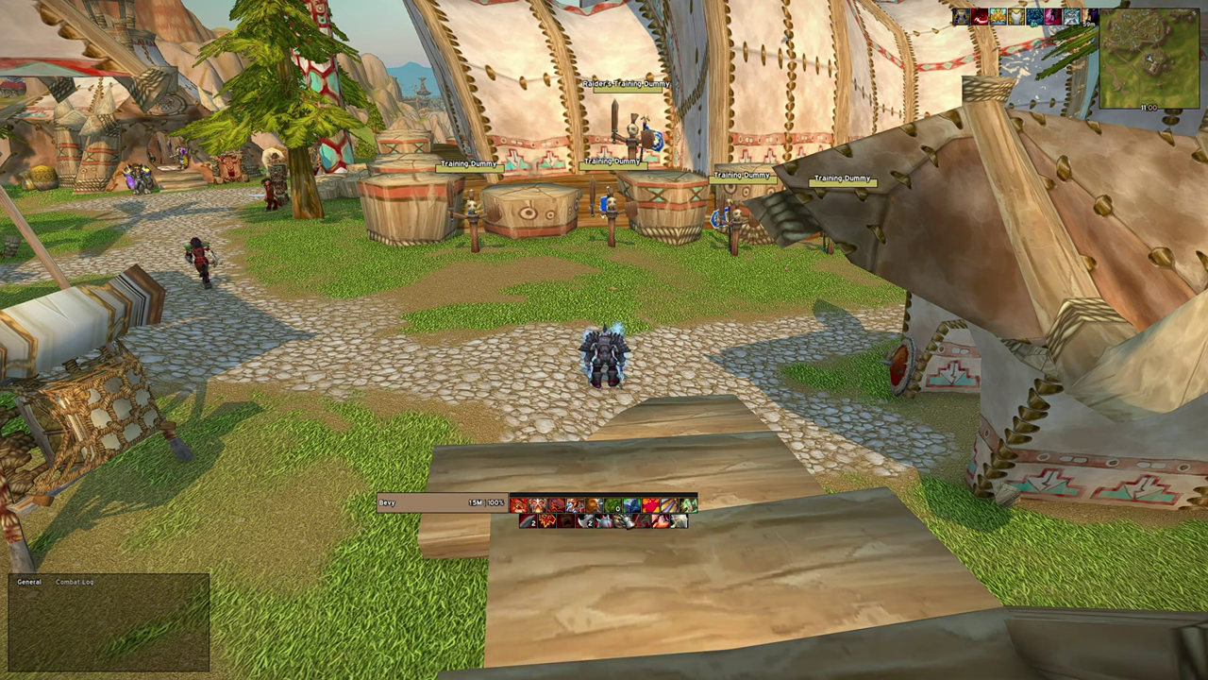
key(Return)
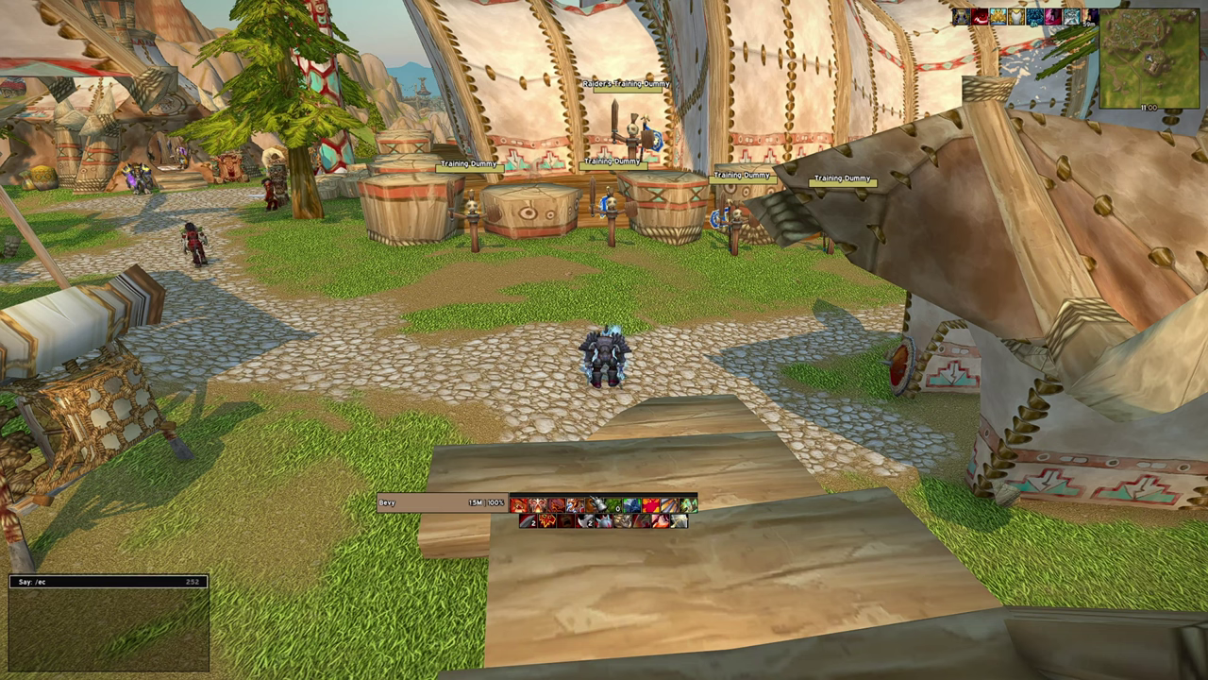
key(Return)
click(362, 181)
drag(528, 182, 539, 75)
click(538, 92)
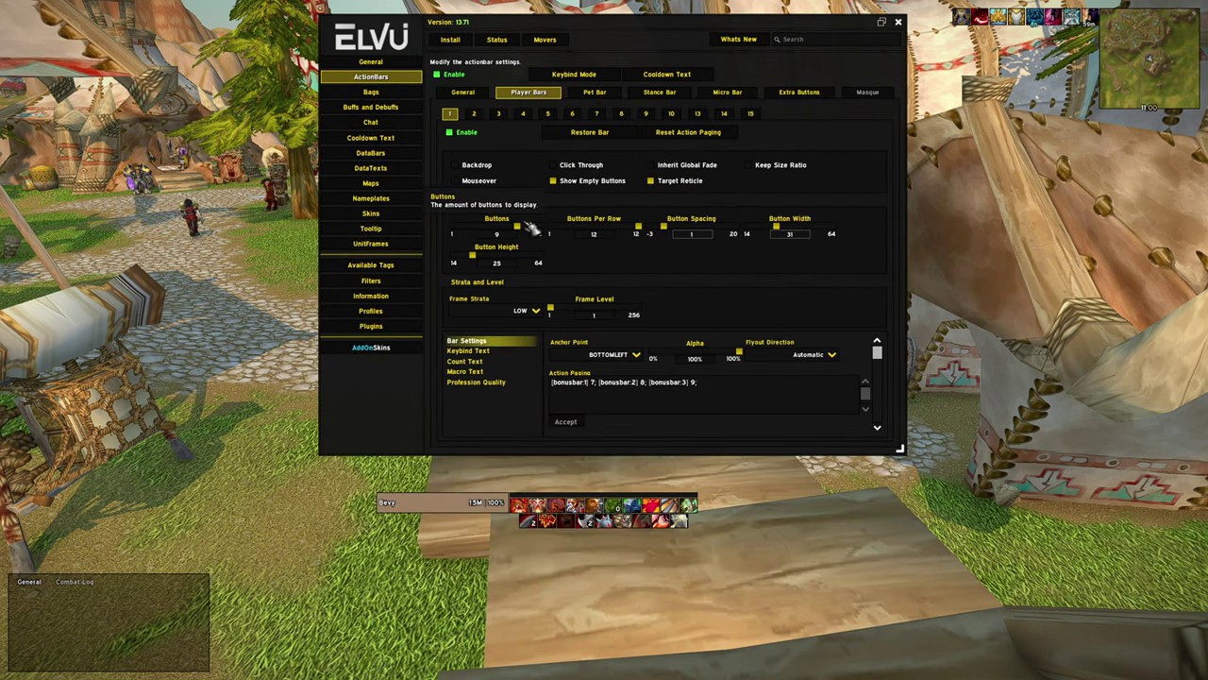
mouse_move(546, 236)
mouse_down()
mouse_move(532, 240)
mouse_move(556, 243)
mouse_move(526, 244)
mouse_up()
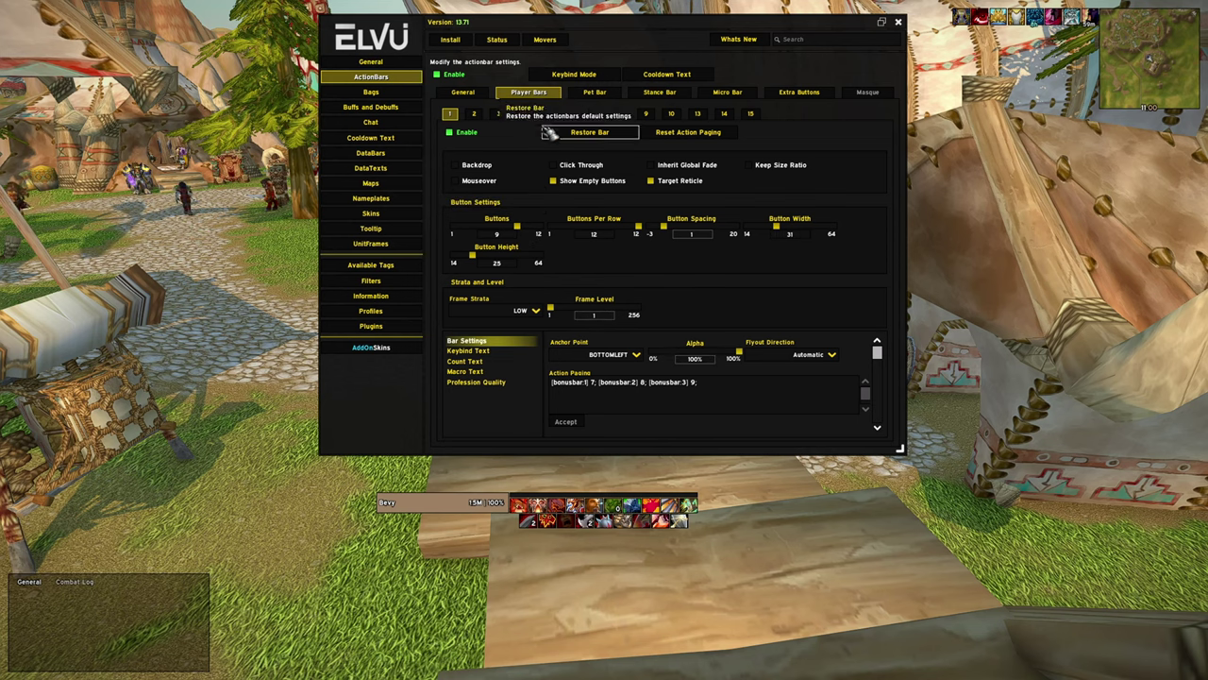
Switch the Mouseover option of the player bar on and off again
click(491, 183)
click(493, 183)
click(492, 183)
click(493, 183)
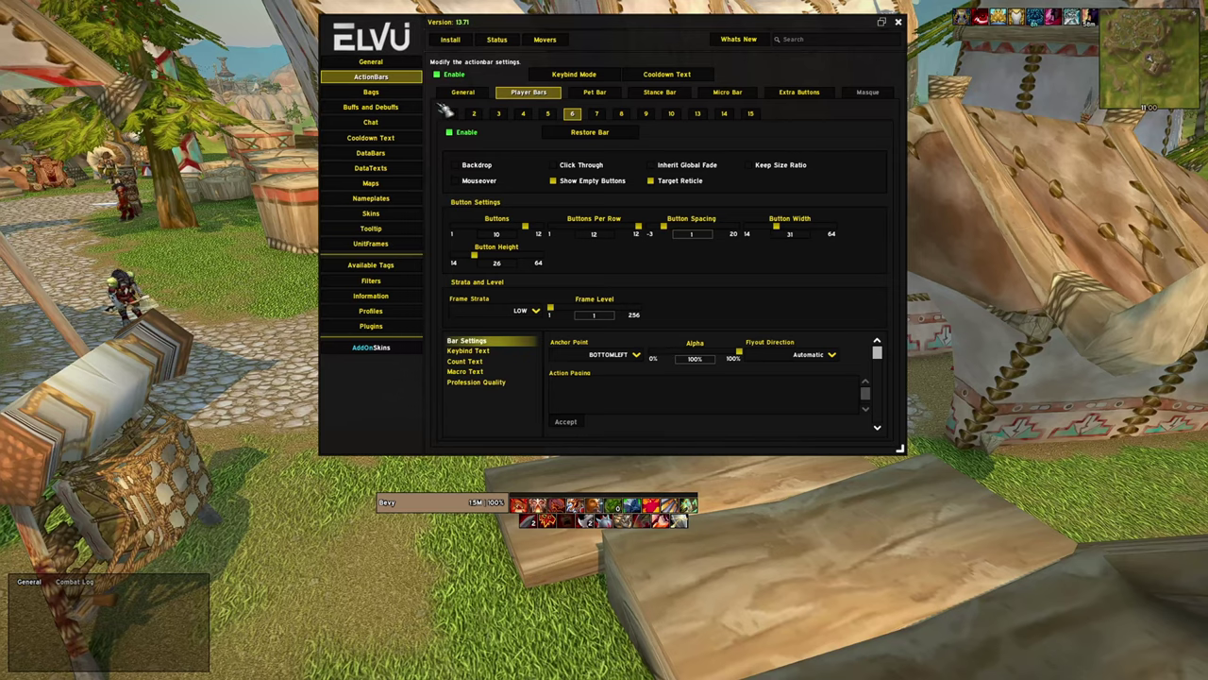
Check ElvUI's General settings and search the game's own options for "ui scale"
click(401, 63)
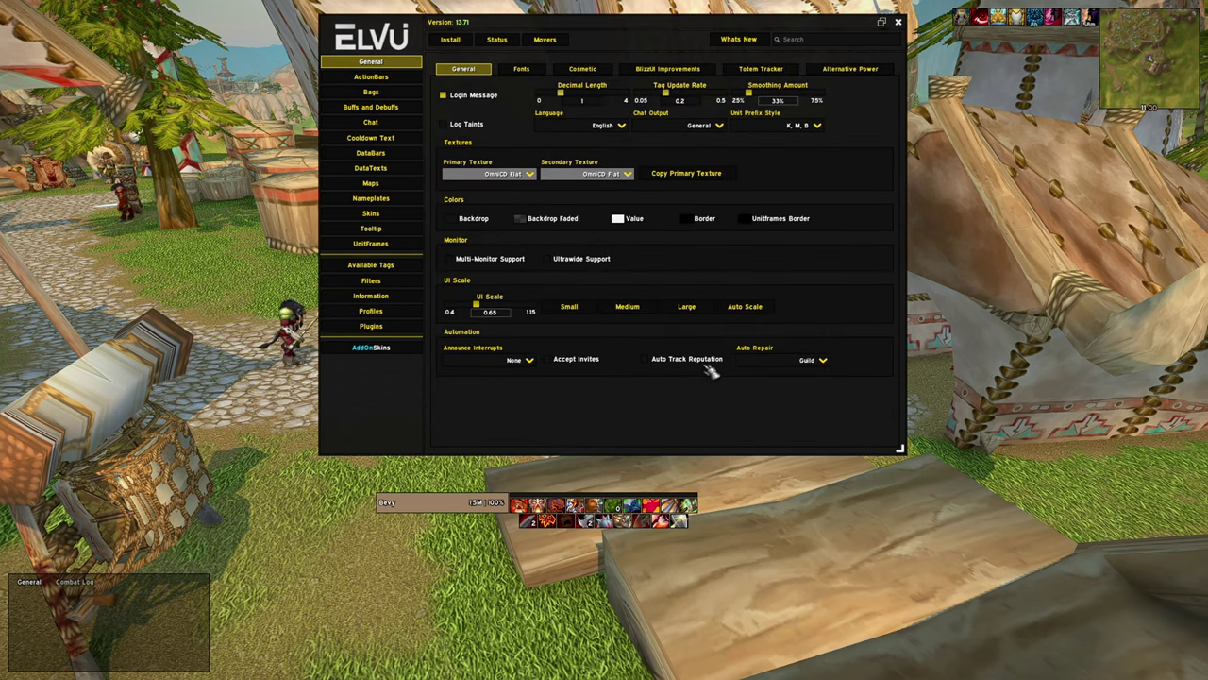
key(Escape)
key(Escape)
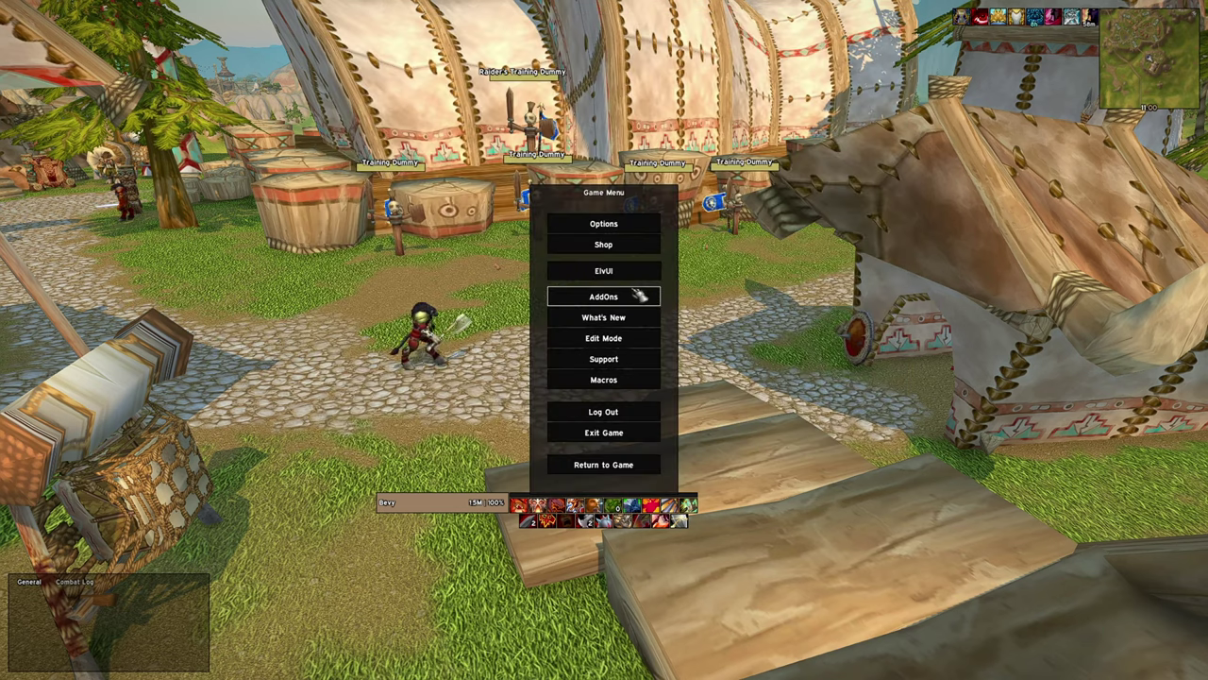
click(622, 230)
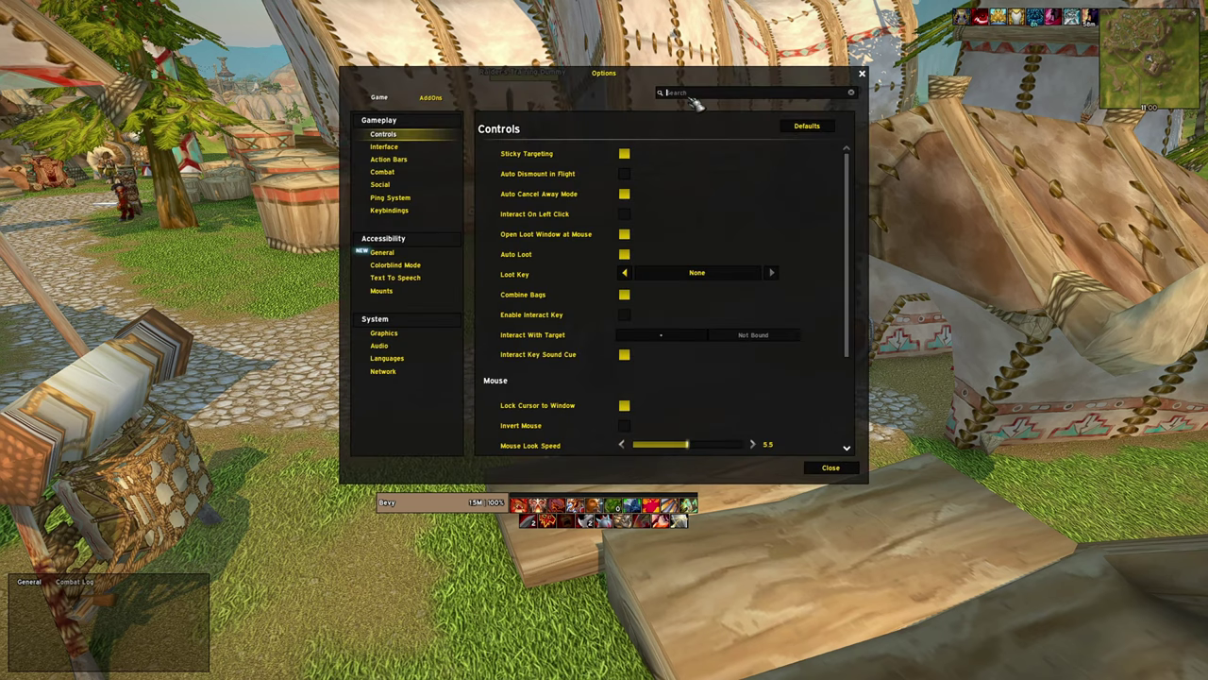
text(ui scale)
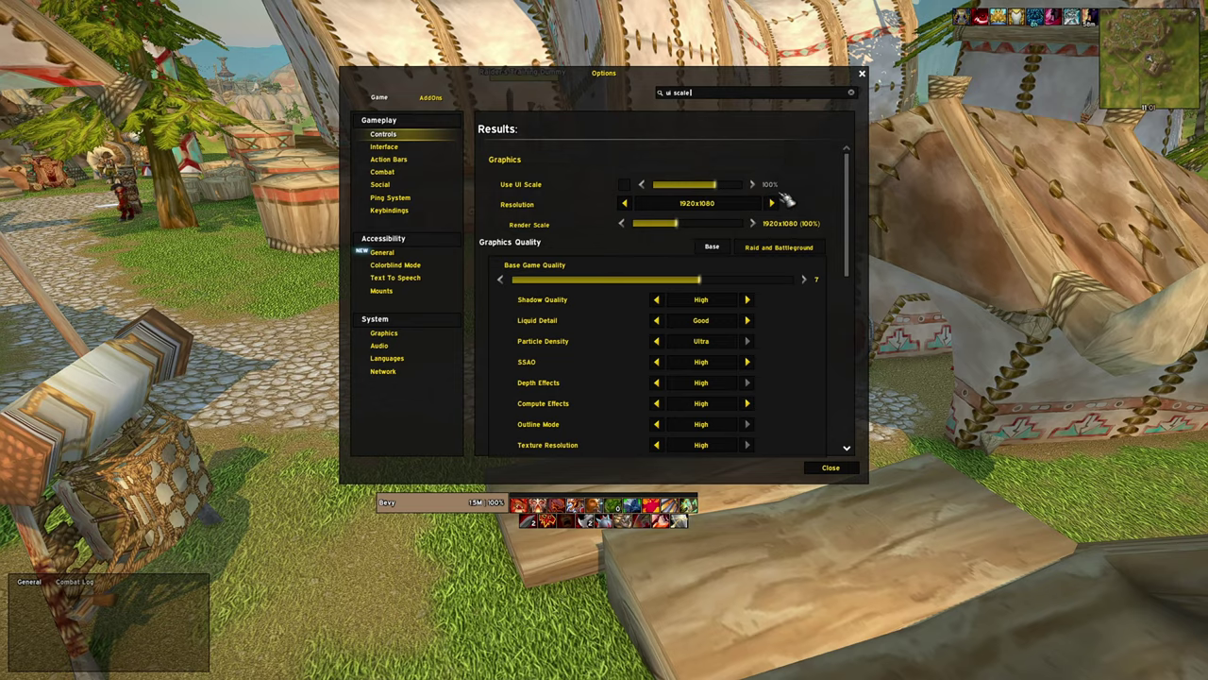
key(Escape)
key(Escape)
key(Escape)
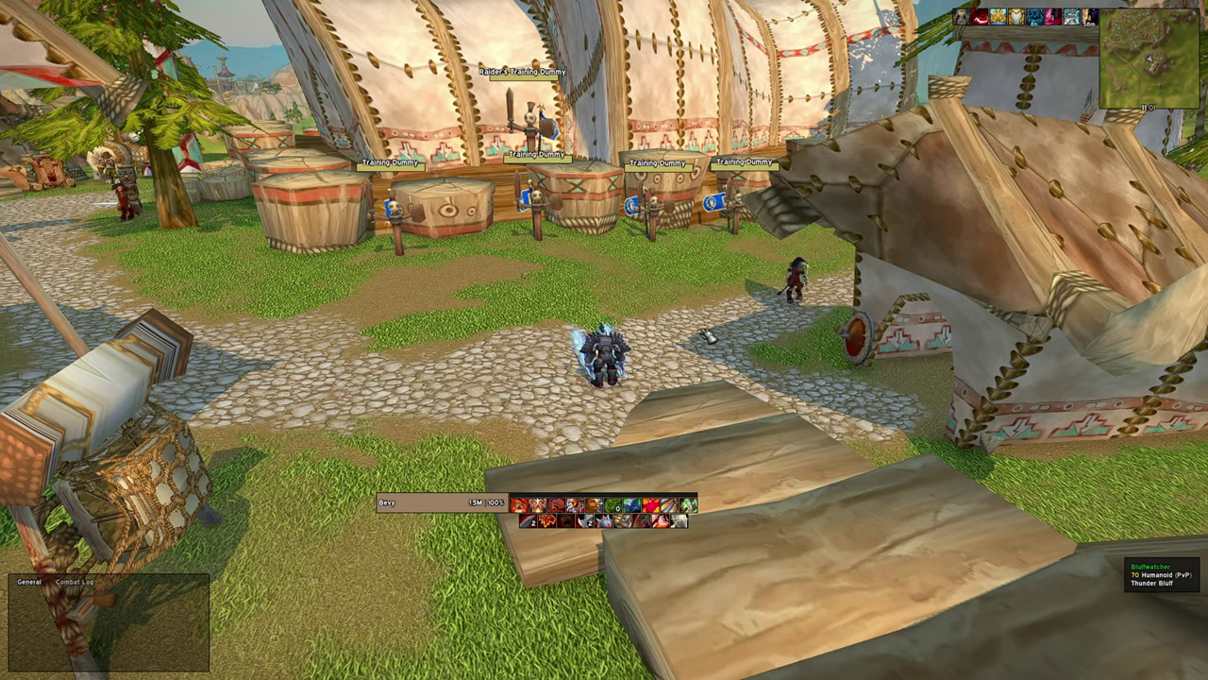
Target a training dummy, run up to it and fight it with action bar abilities while strafing around it
key(Tab)
key(w)
key(1)
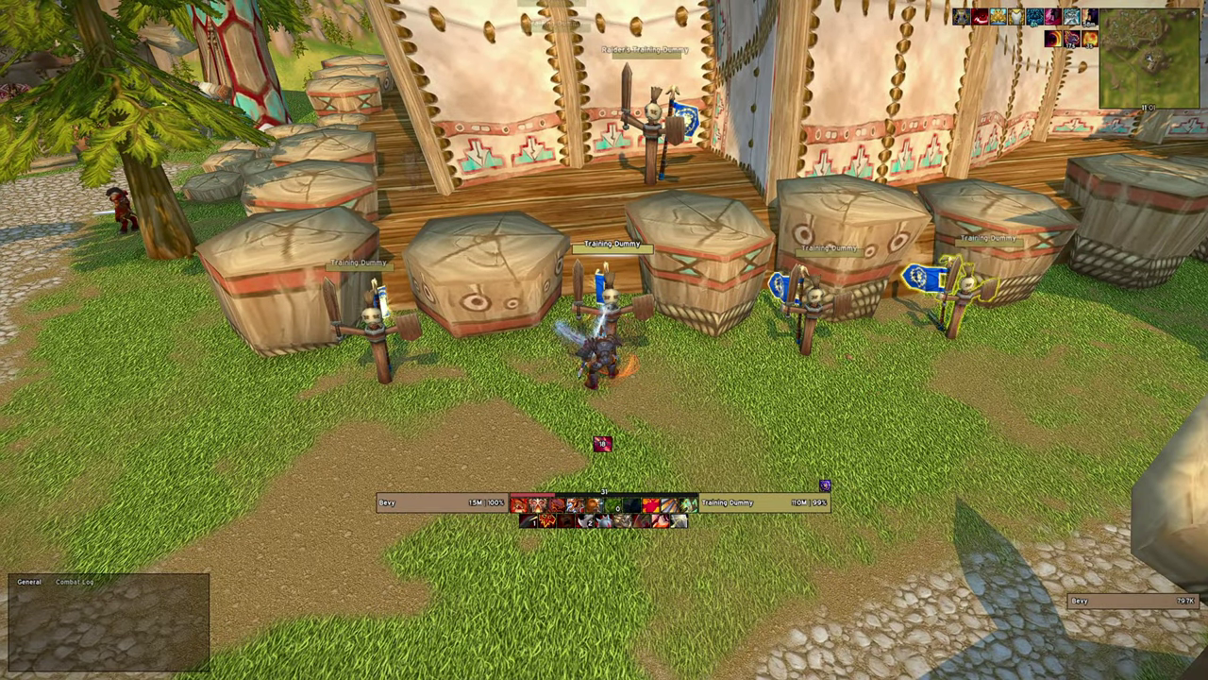
key(a)
key(2)
key(3)
key(d)
key(2)
key(a)
key(d)
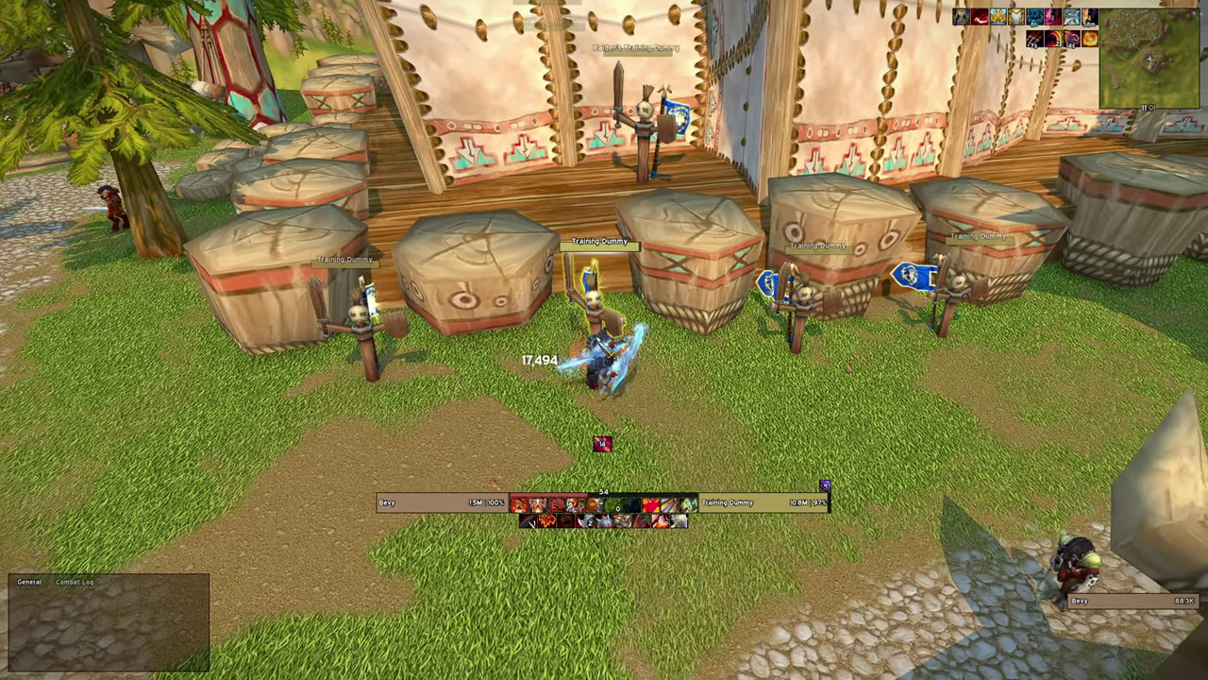
key(3)
drag(644, 399, 576, 439)
key(a)
key(2)
key(3)
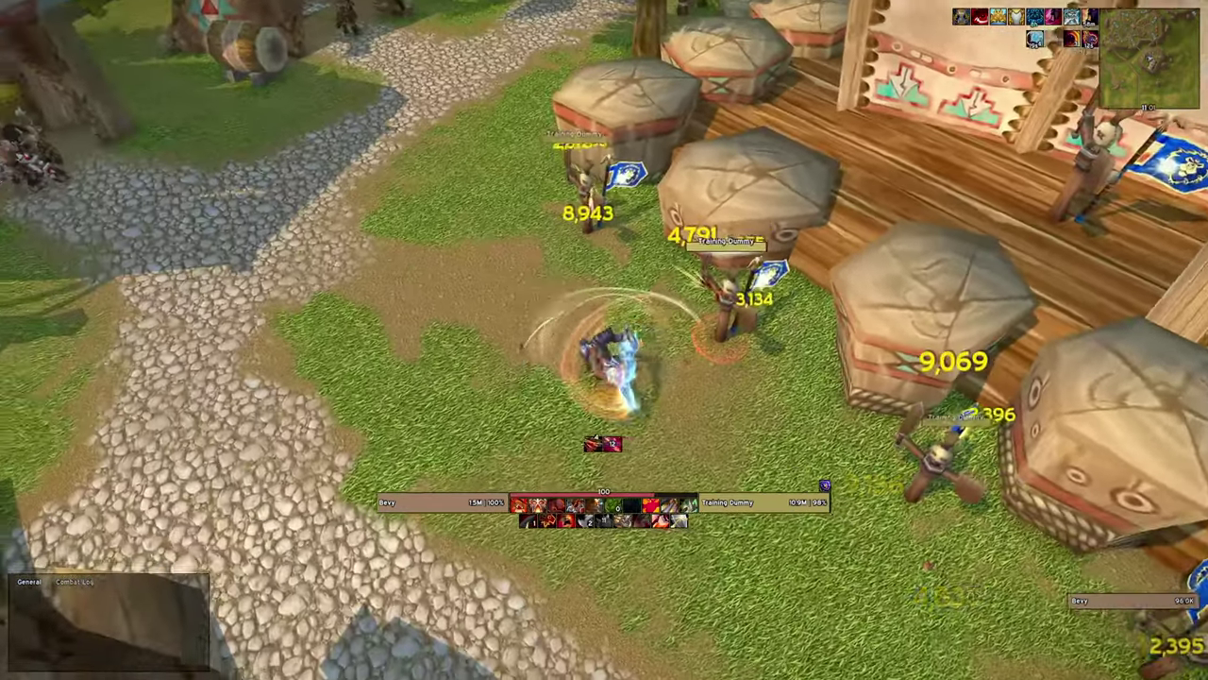
key(d)
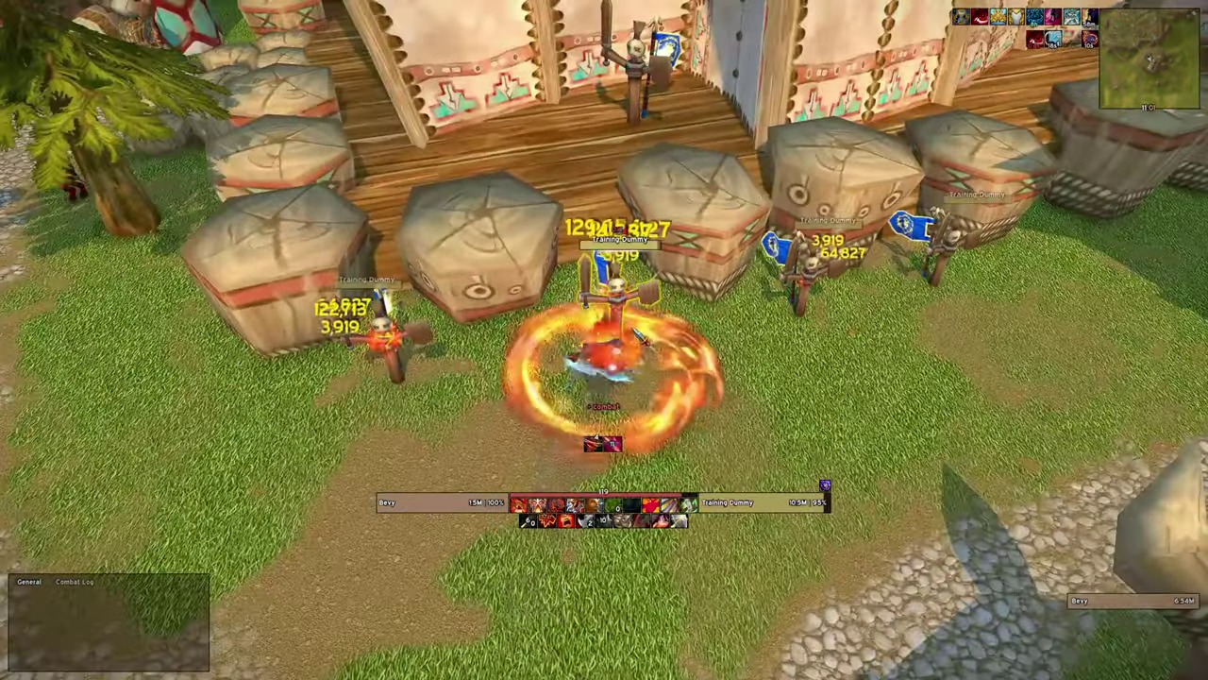
Reveal the Recklessness tooltip during combat with the ALT override, and run back from the training dummies
key(alt)
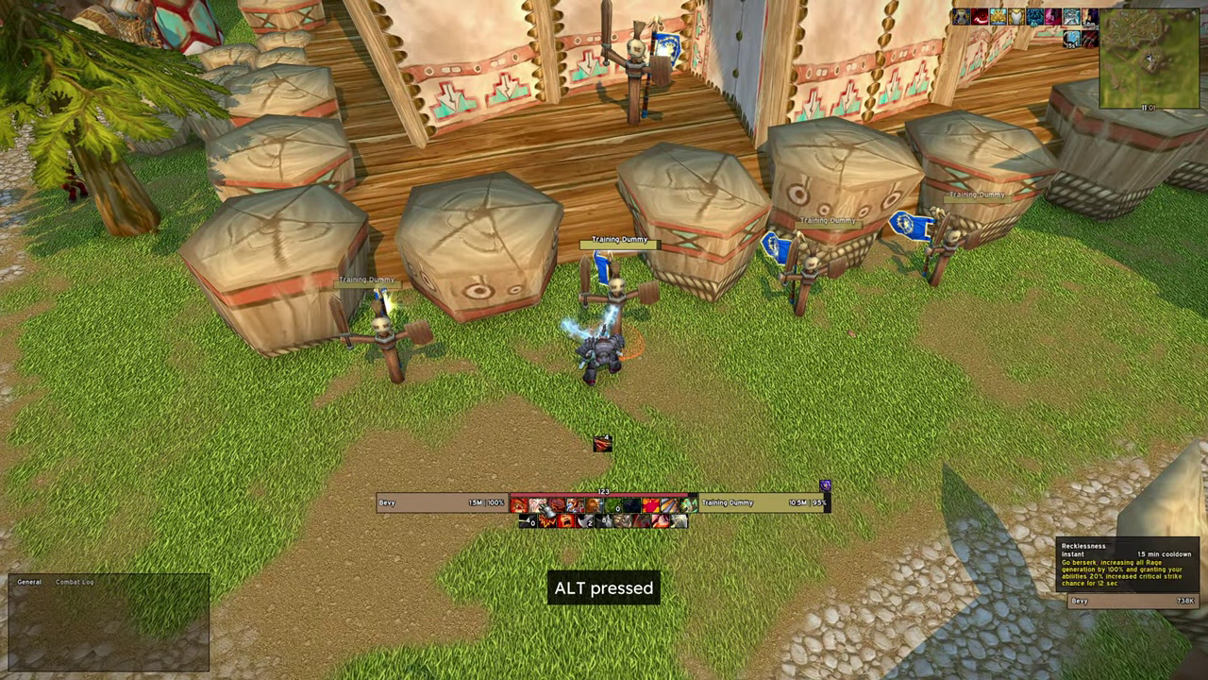
key(w)
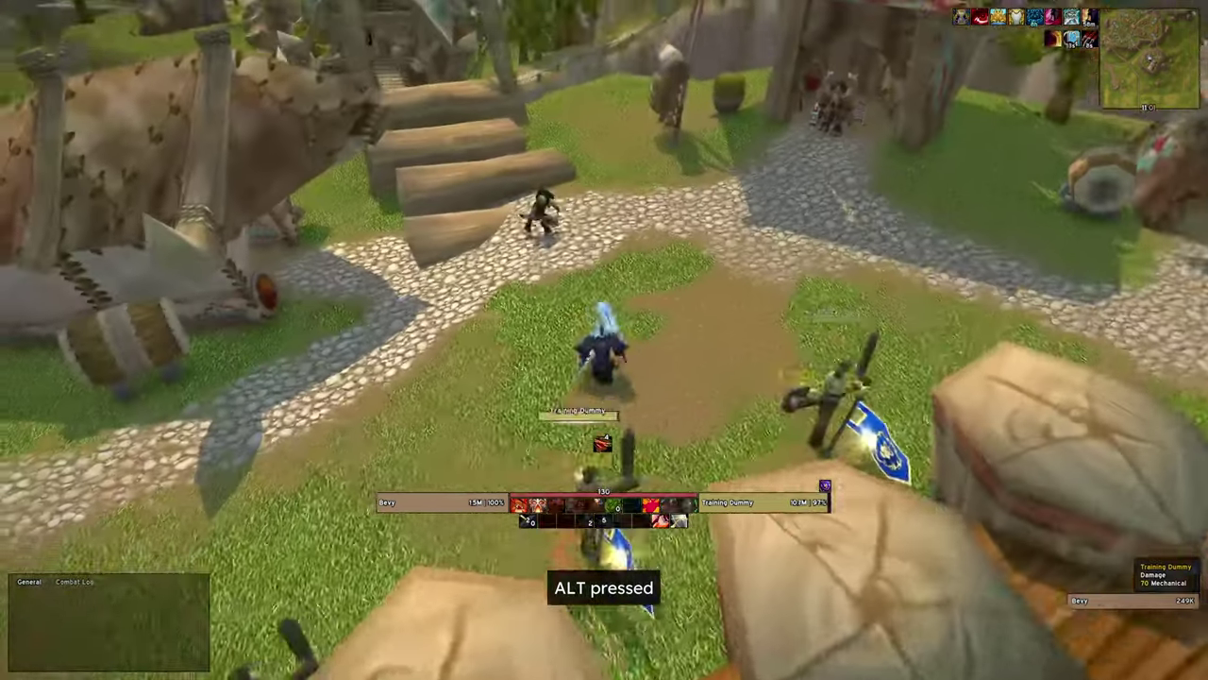
key(2)
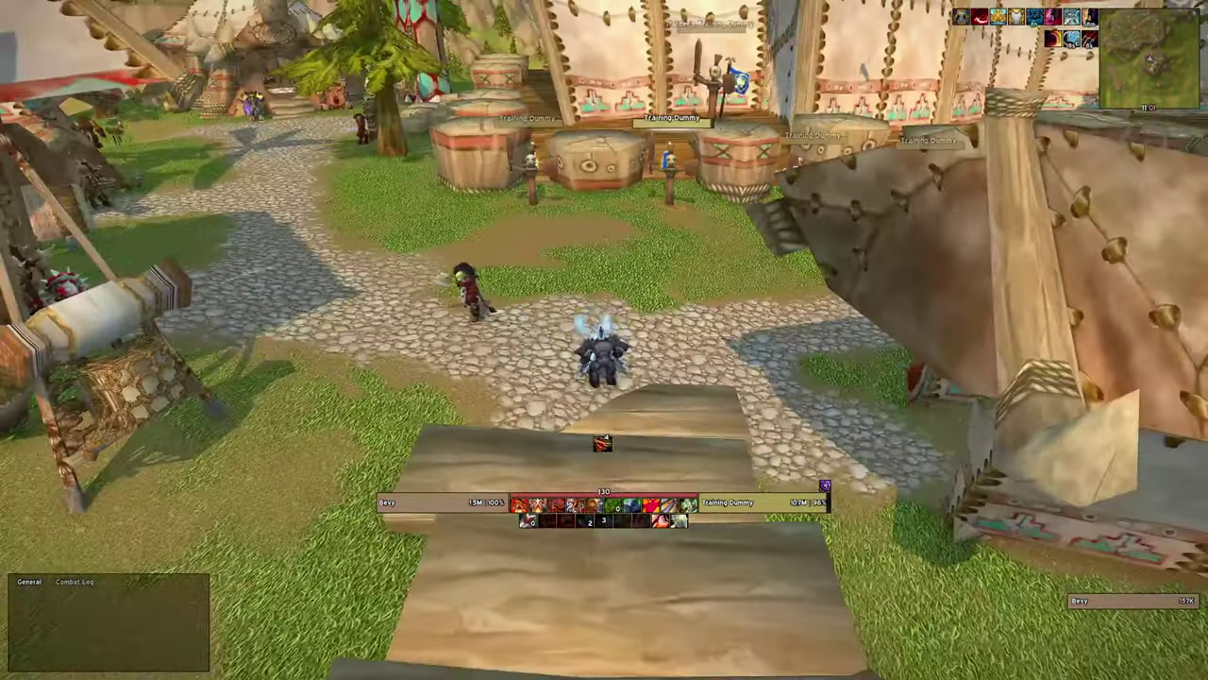
Open the ElvUI configuration with /ec and examine the Combat Override Key choices in the Tooltip visibility settings
text(/ec)
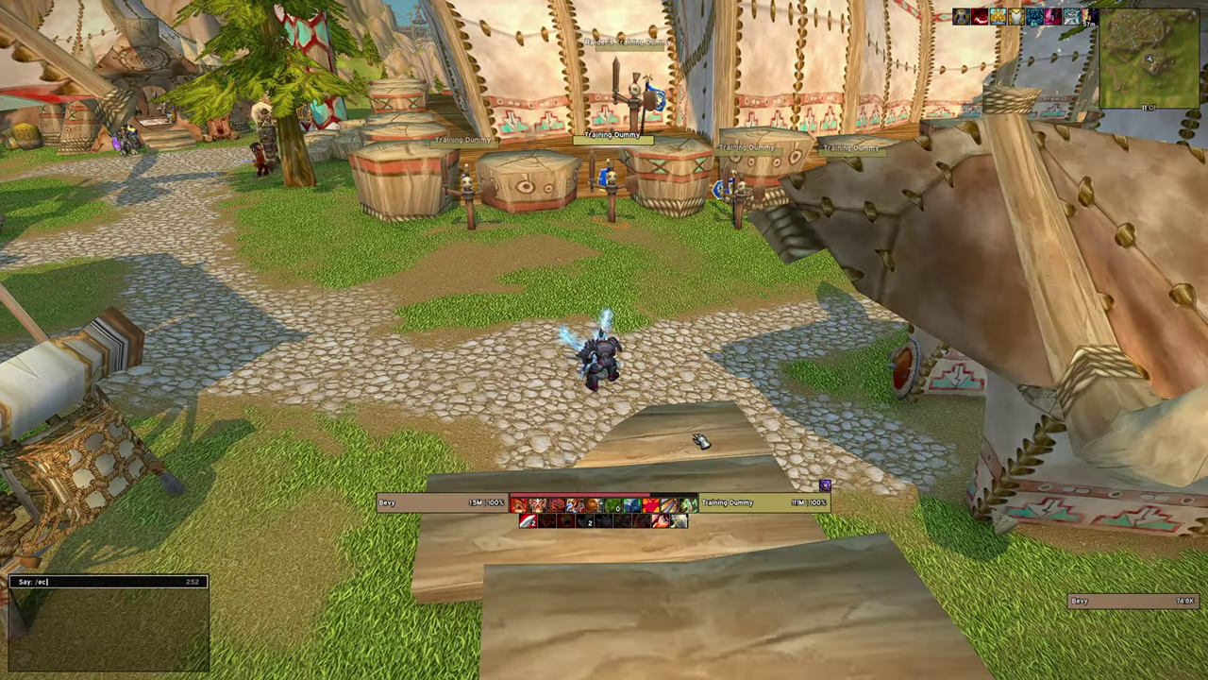
key(Return)
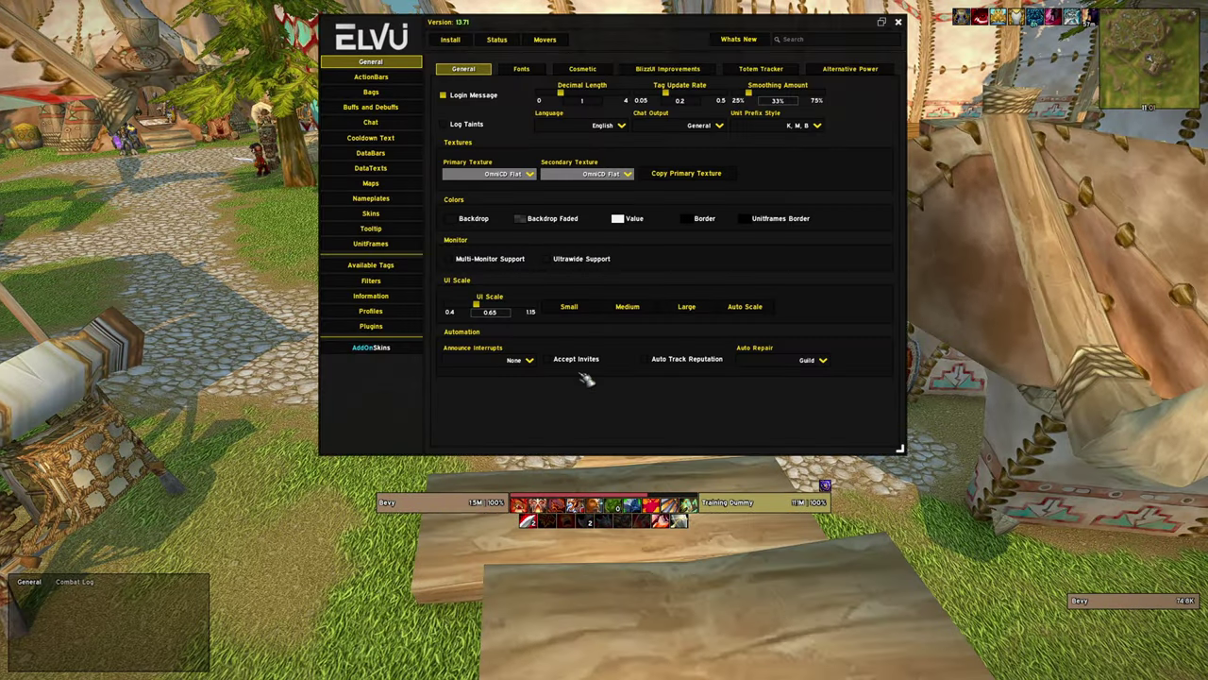
click(392, 232)
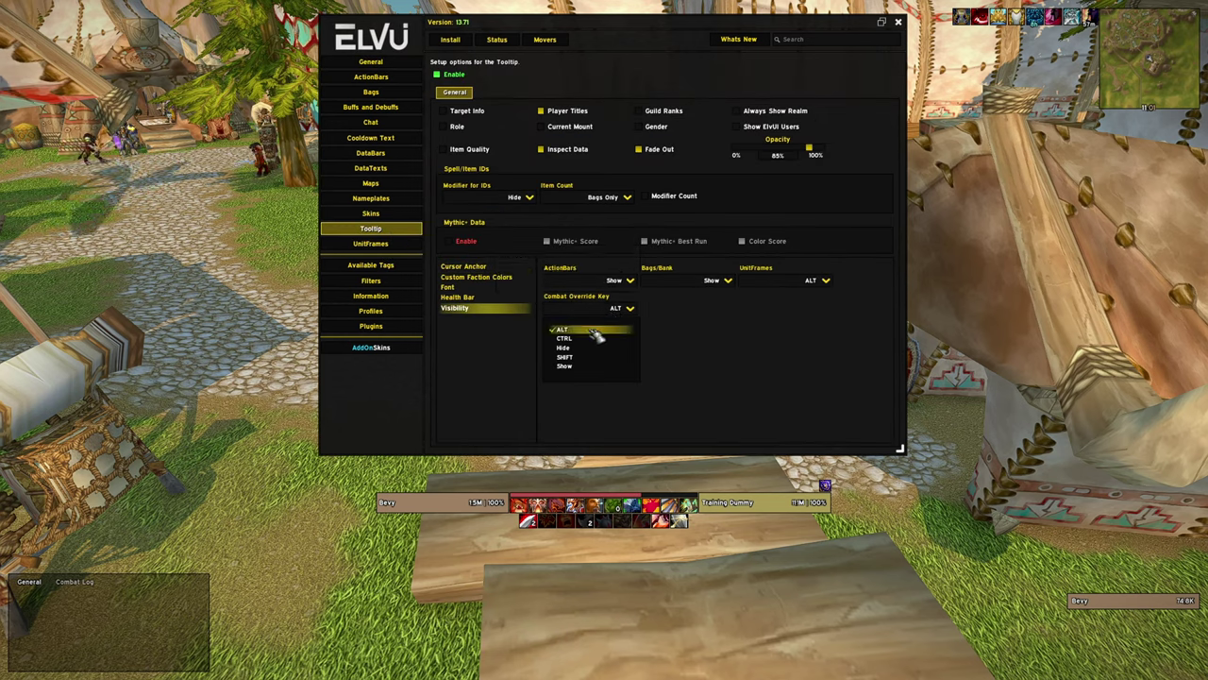
click(630, 312)
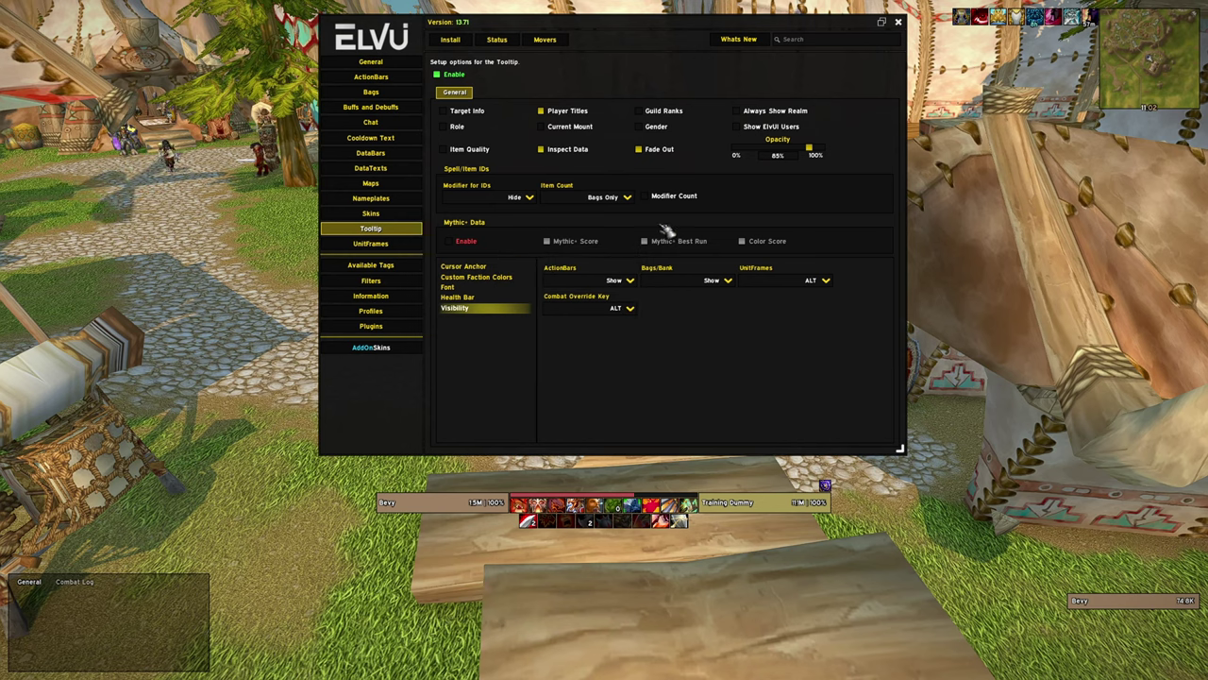
Browse ElvUI's General, Chat, DataBars, Maps, Skins and ActionBars settings, ending on the General page
click(404, 64)
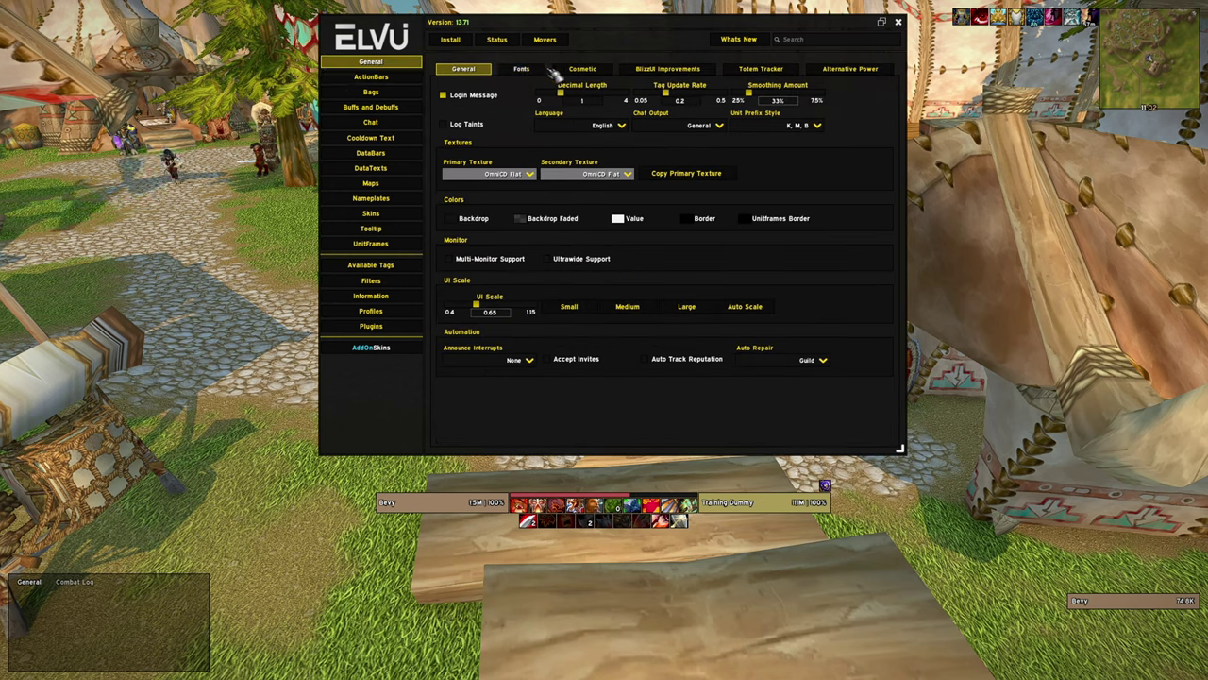
click(404, 127)
click(398, 154)
click(395, 185)
click(393, 215)
click(395, 77)
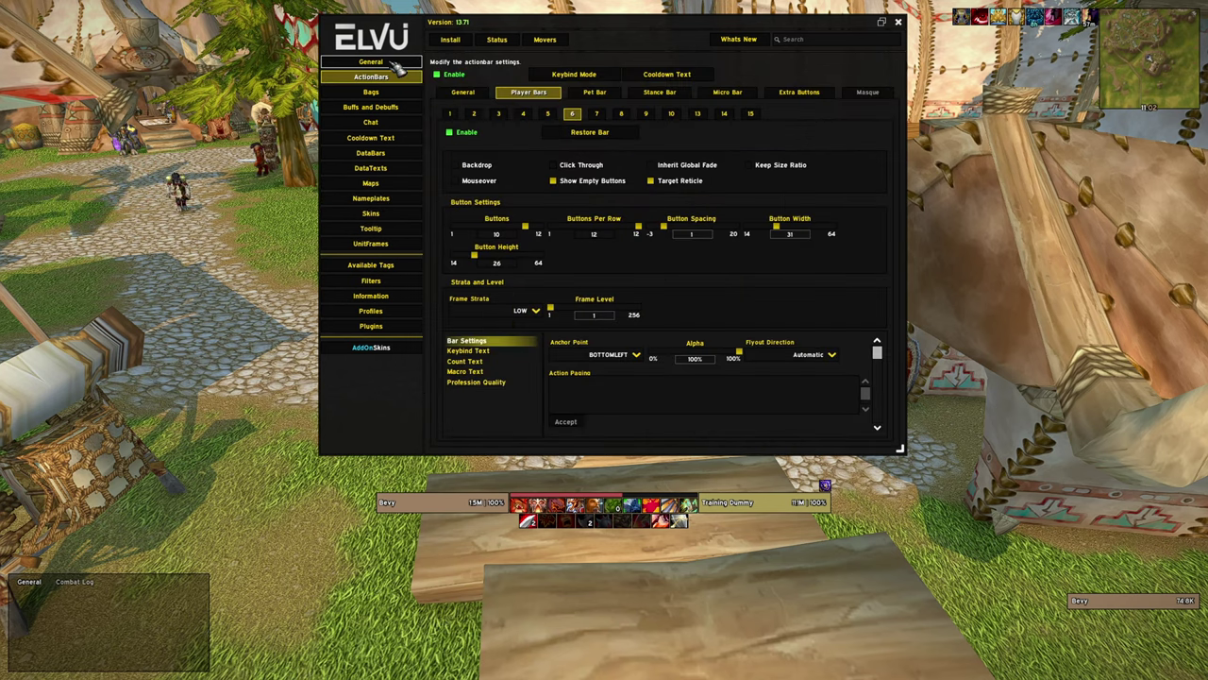
click(401, 65)
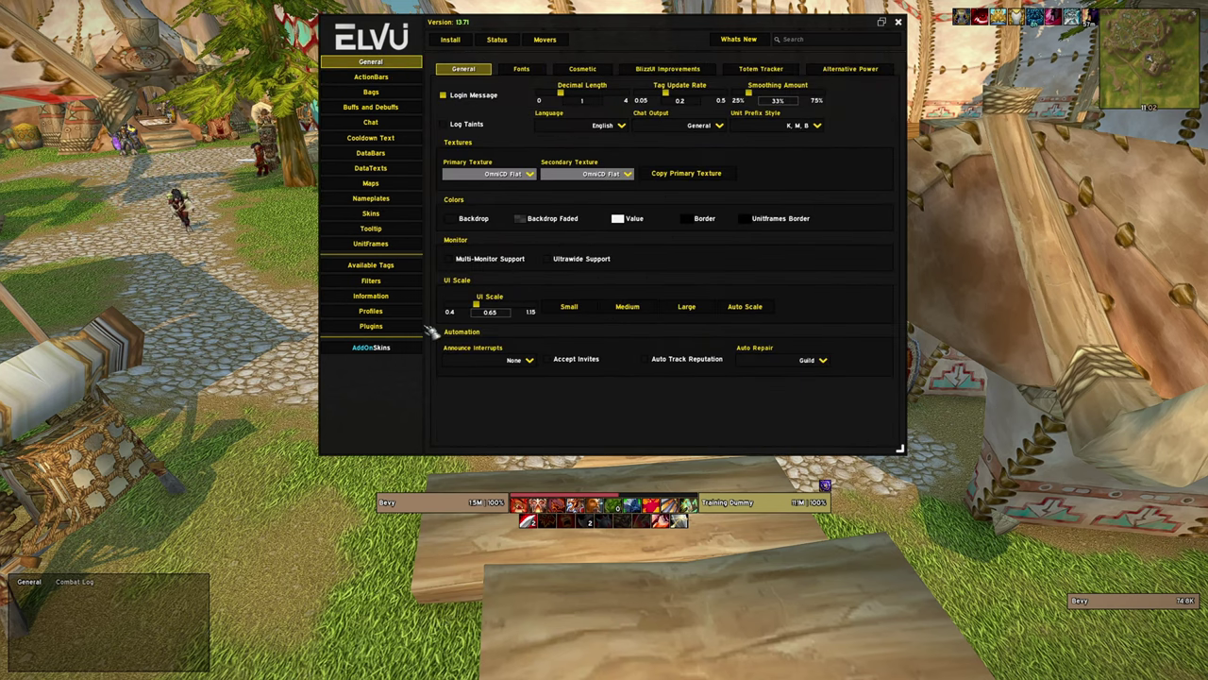
Reopen the ElvUI configuration with /ec, examine the General and Skins settings of AddOnSkins, and close it
key(Escape)
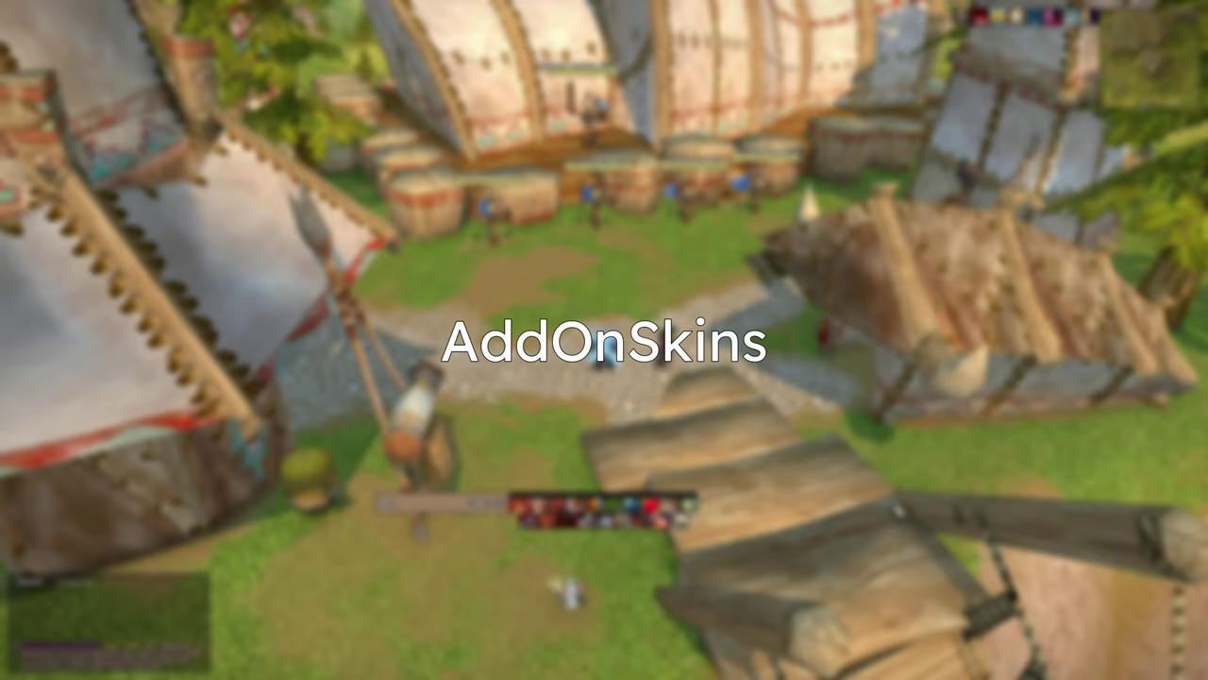
key(Return)
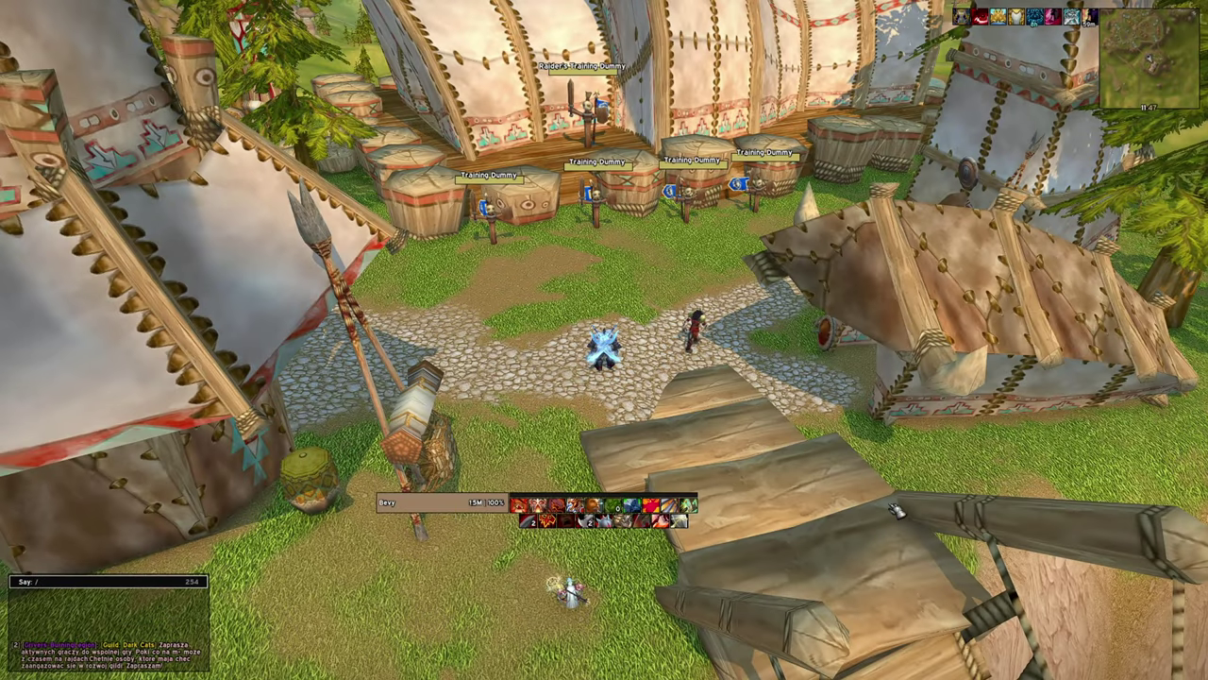
text(/ec)
key(Return)
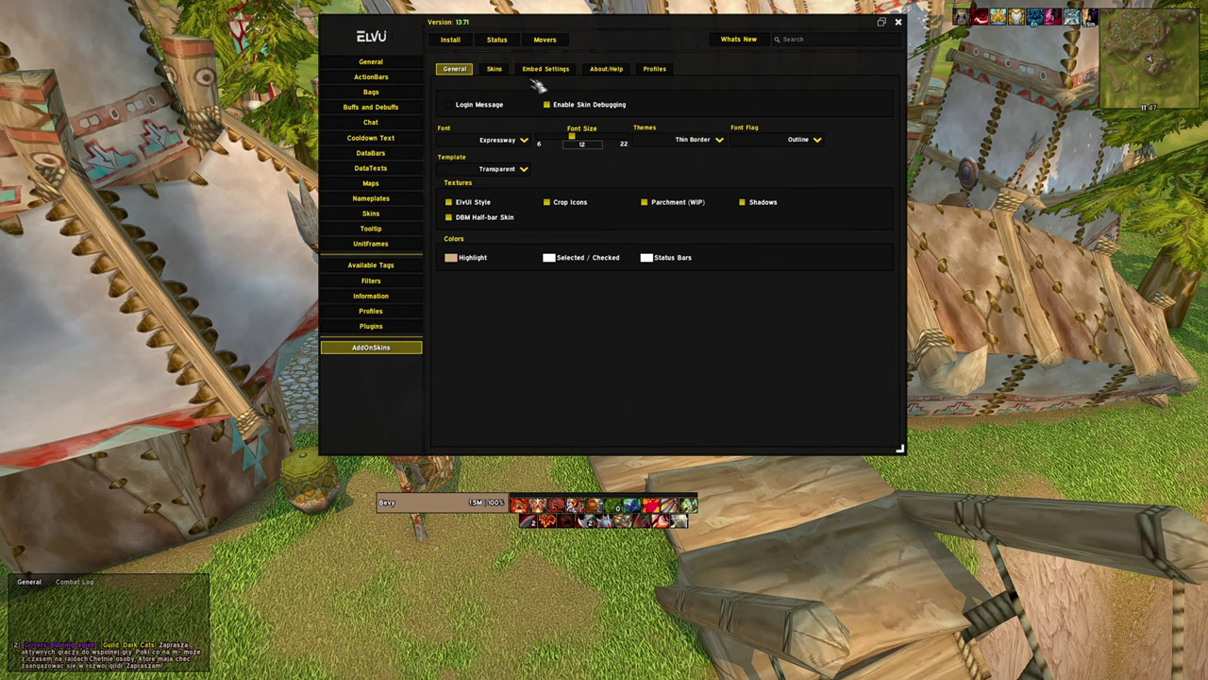
click(494, 69)
click(460, 69)
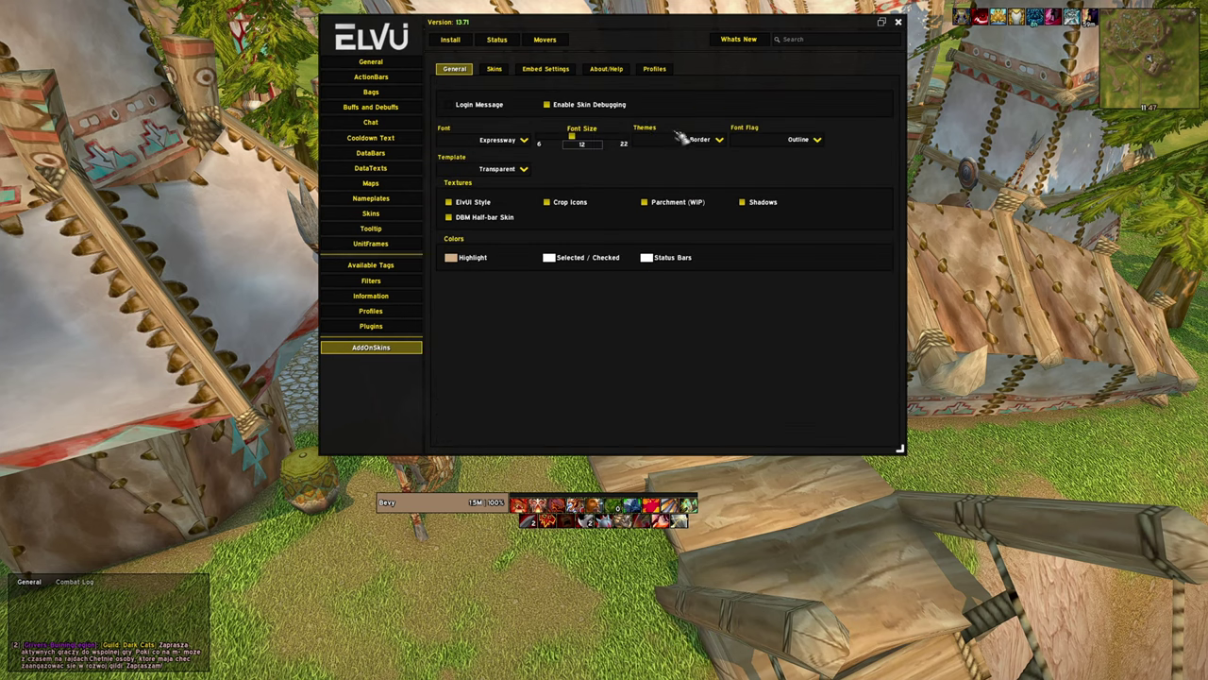
click(500, 71)
drag(891, 427, 929, 161)
key(Escape)
Open the Details! options through the chat command, create test bars for the damage meter, and close the options
key(Return)
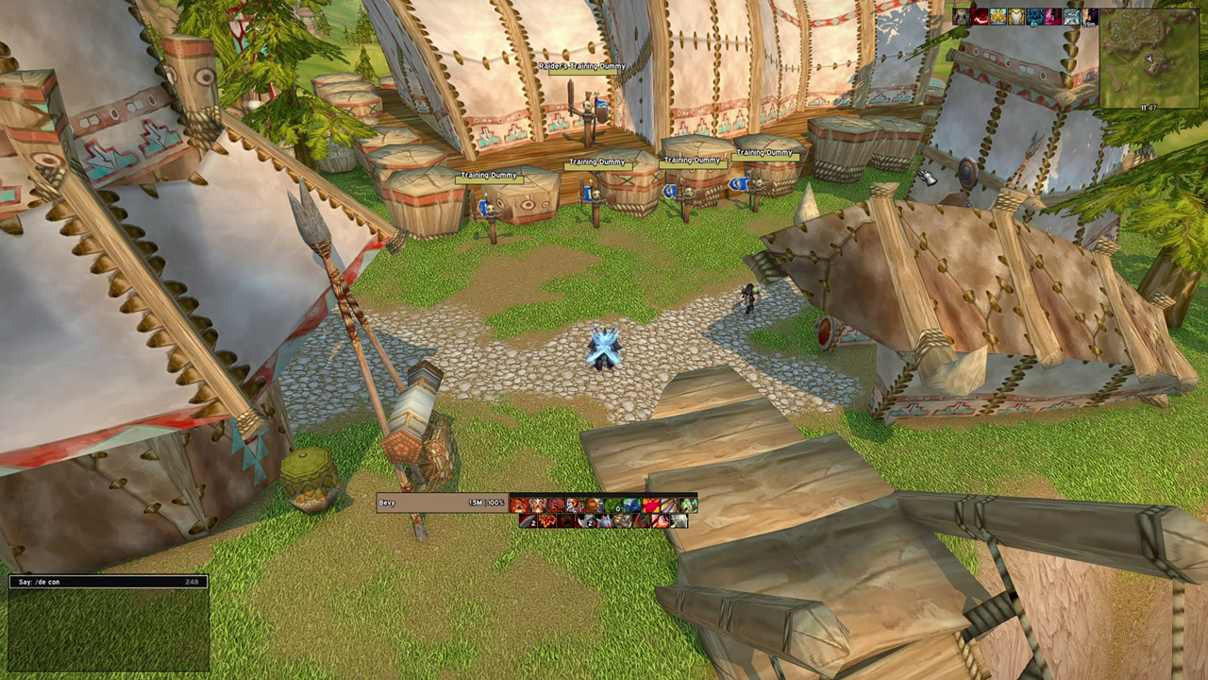
key(Return)
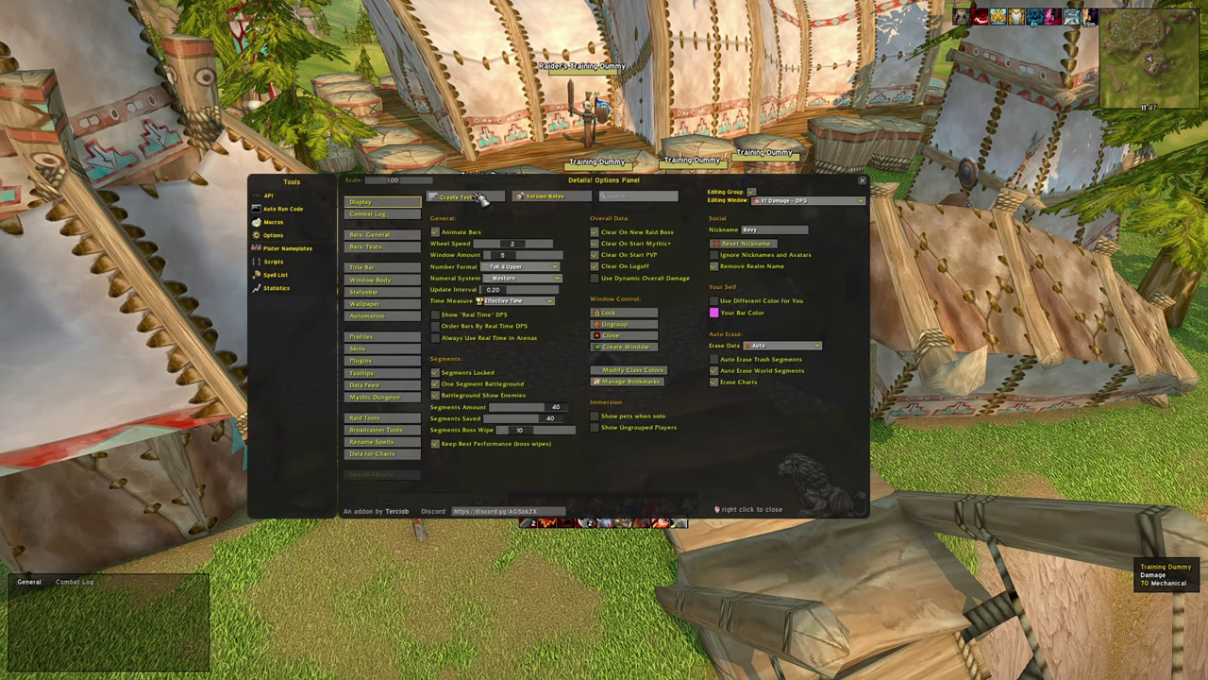
key(Escape)
Open the BigWigs options with /bw and create test bars with the current display settings
key(Return)
text(/b)
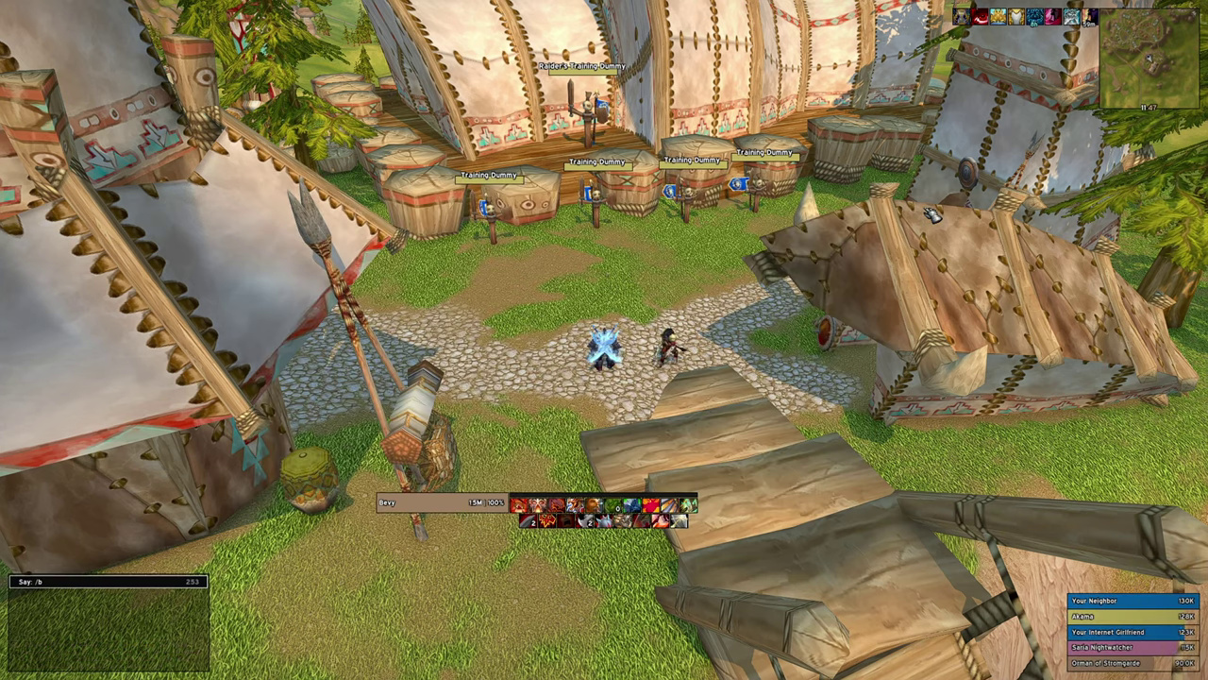
text(w)
key(Return)
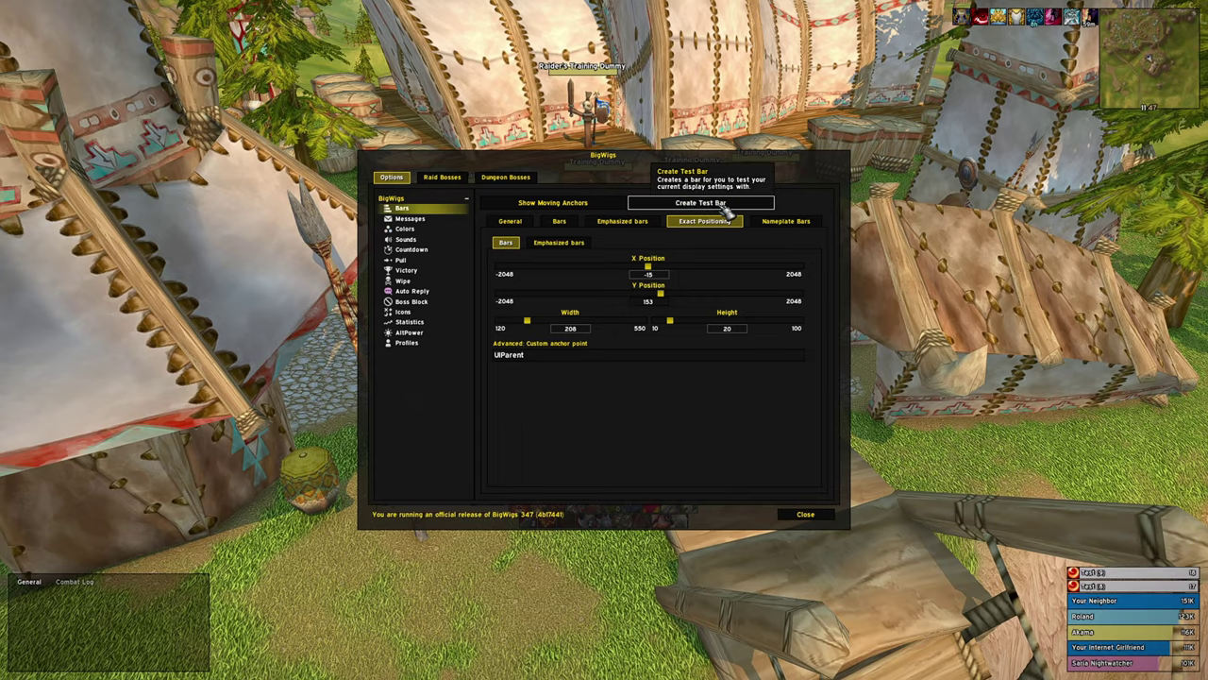
click(725, 207)
click(726, 206)
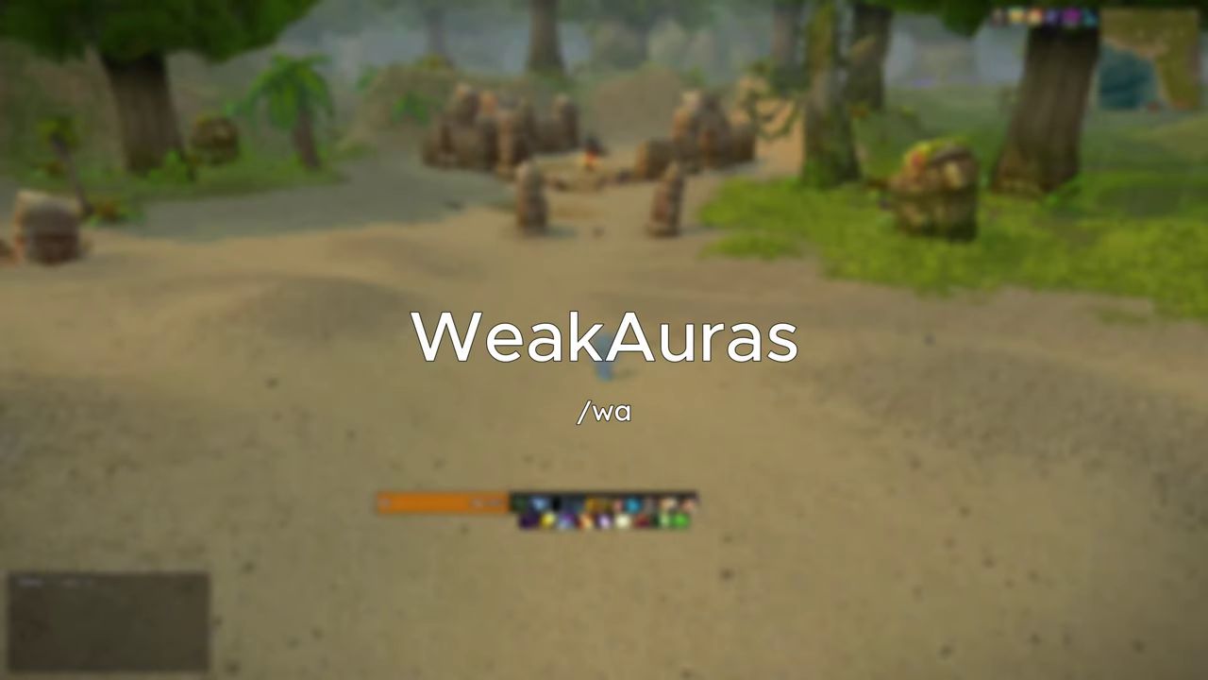
Open WeakAuras with /wa, preview the Externals, Druid, UI Elements and Raid Buffs Tracker groups, and move the window clear of the auras
key(Return)
text(/wa)
key(Return)
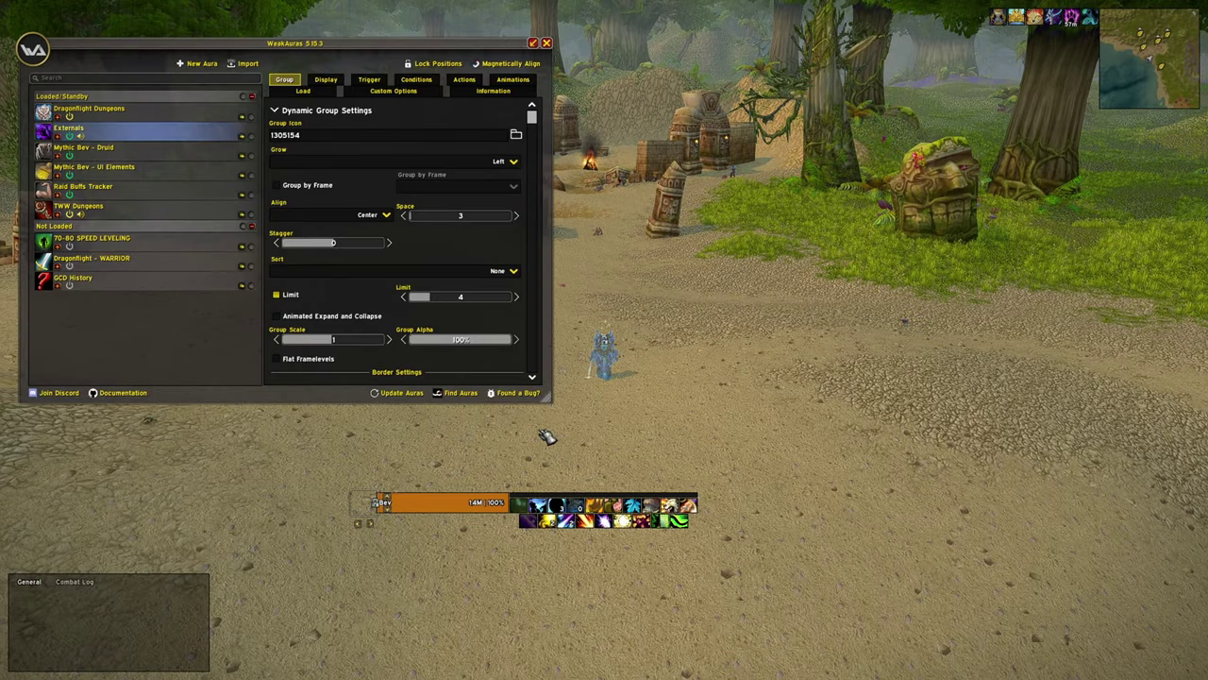
click(129, 153)
click(135, 167)
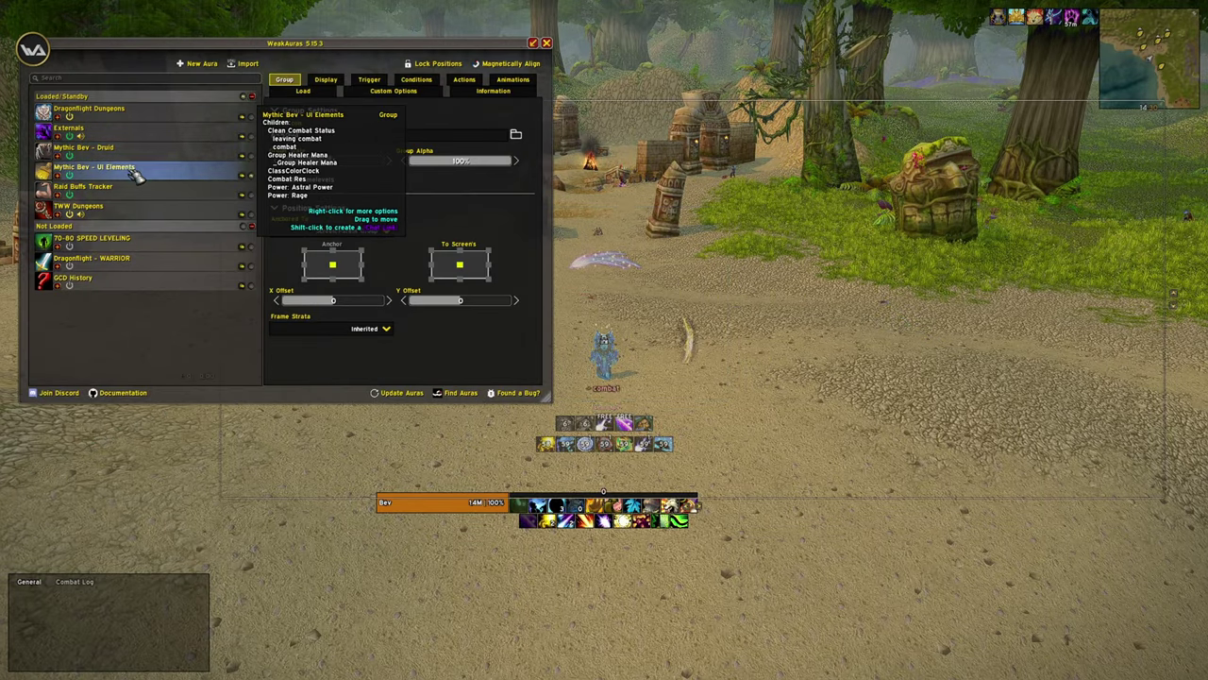
click(142, 186)
shift+click(128, 151)
click(126, 136)
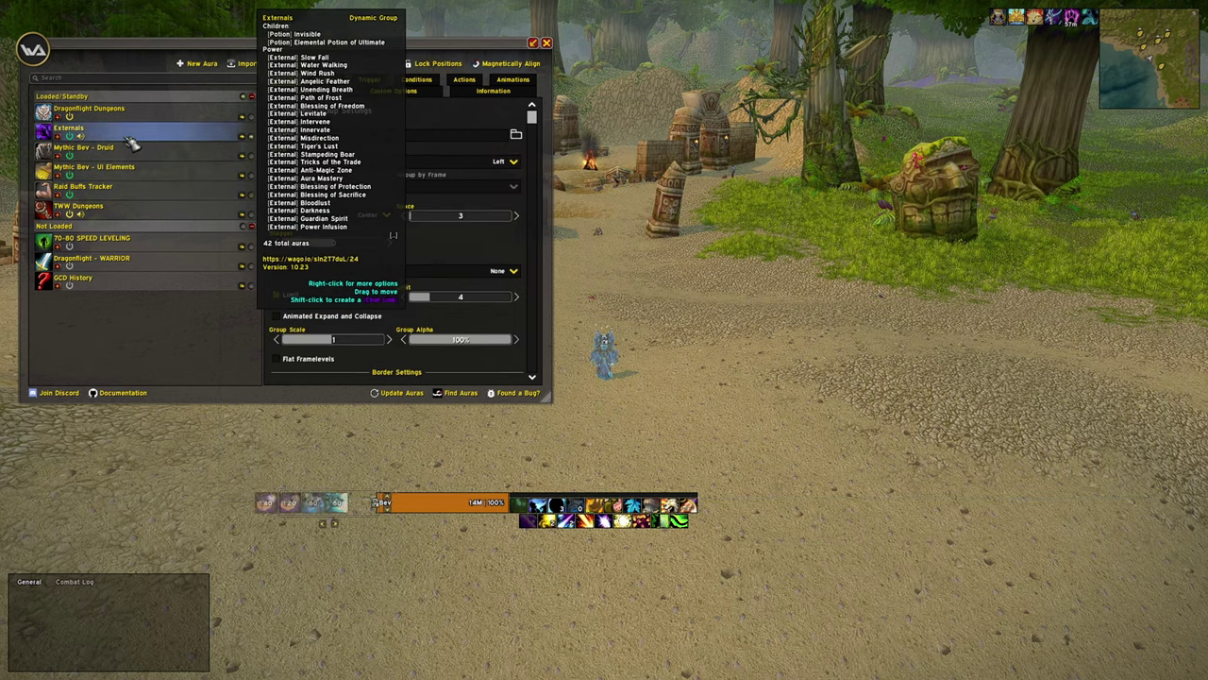
click(132, 155)
drag(312, 43, 305, 16)
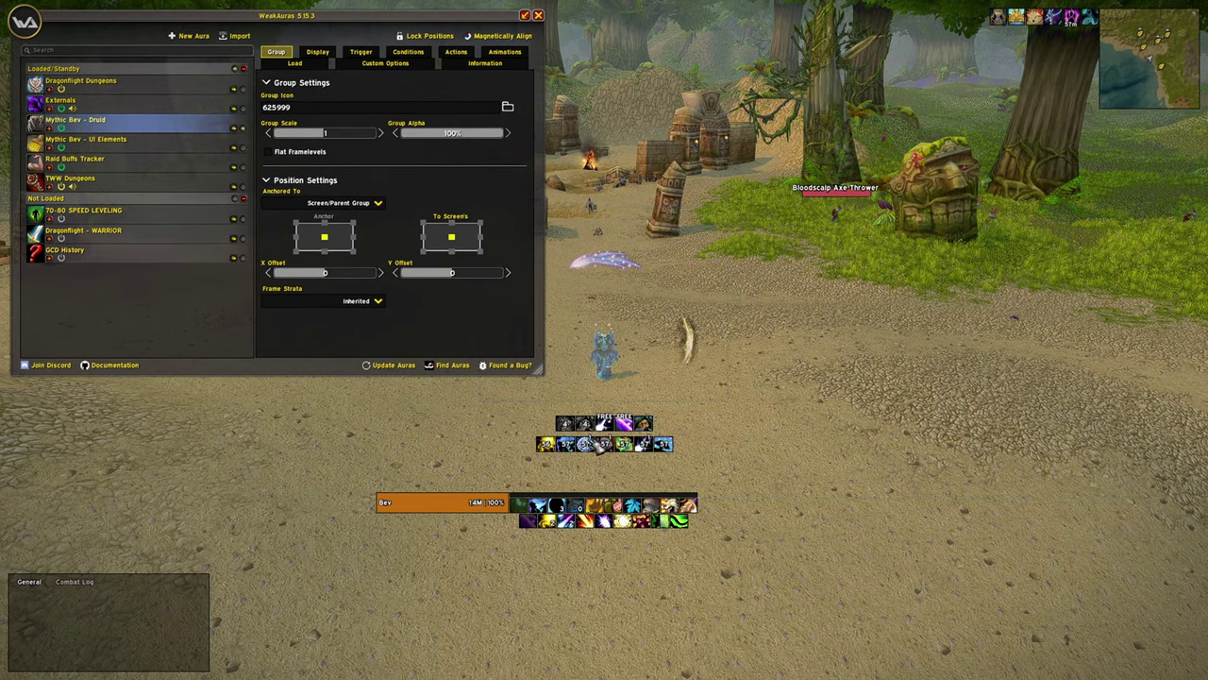
Expand the Druid aura group, preview its CDs + DOTs and BUFFs subgroups, and collapse it
click(60, 137)
click(94, 140)
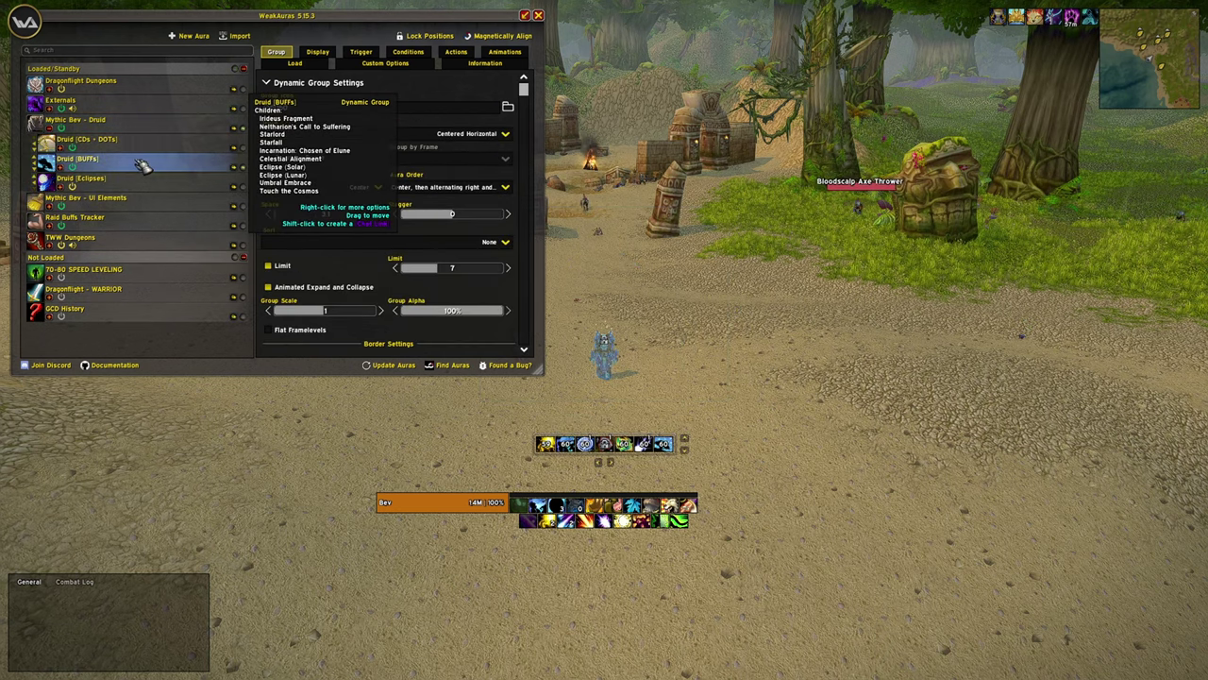
click(246, 130)
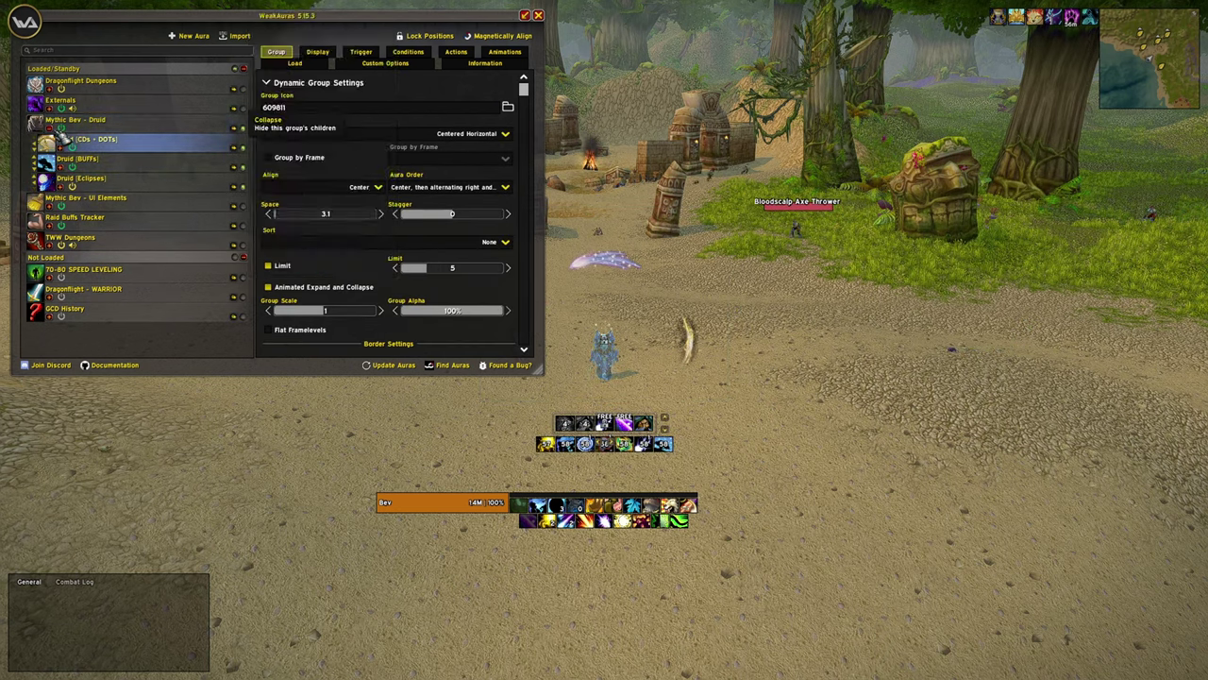
click(50, 128)
Expand the Externals group, preview auras such as Blessing of Sacrifice, Power Infusion and Darkness, and collapse the group
click(92, 111)
click(50, 108)
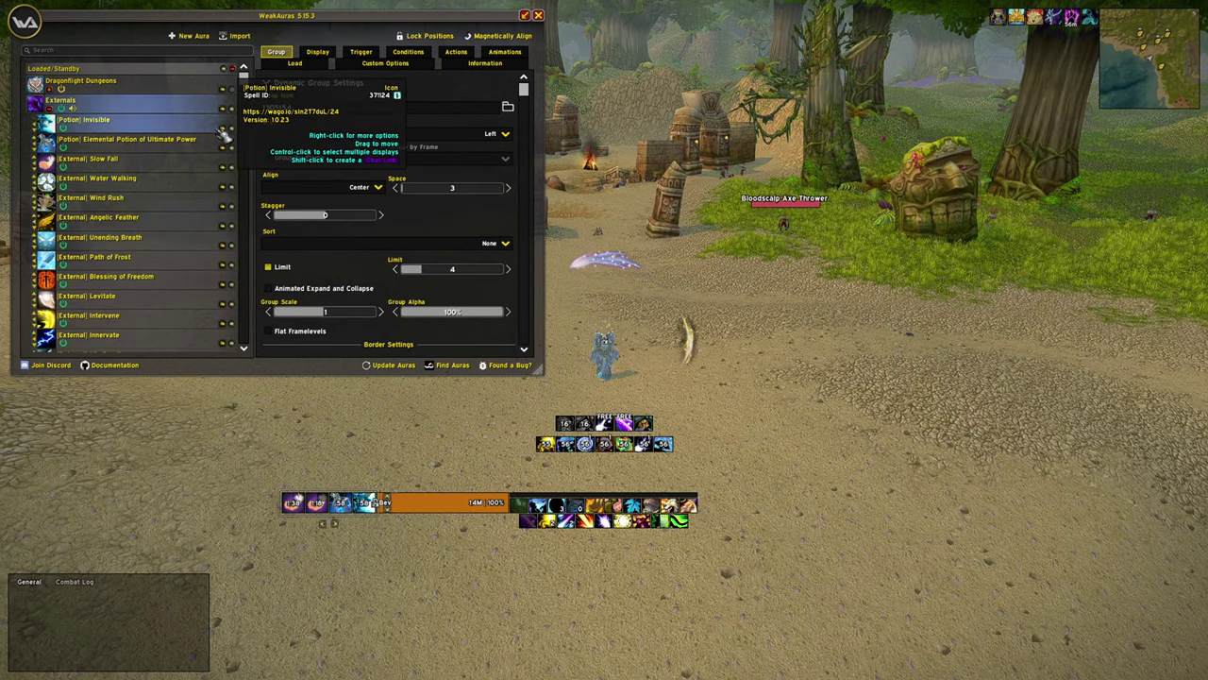
scroll(147, 238, down, 5)
click(149, 282)
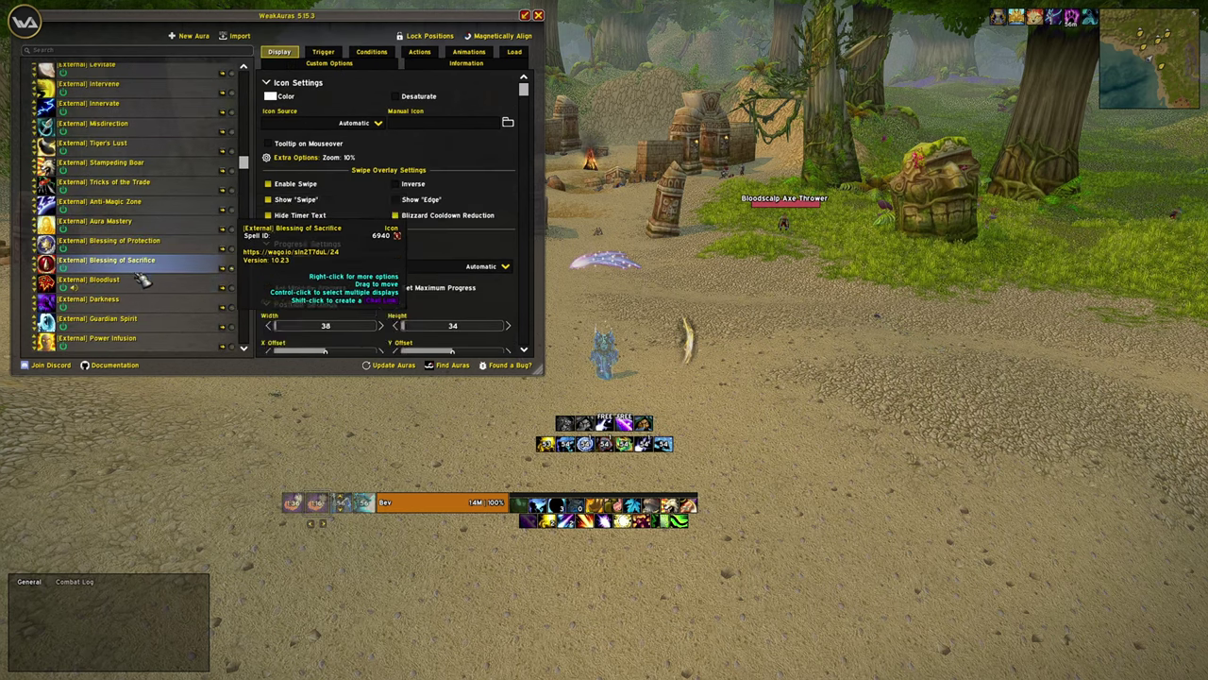
scroll(146, 287, down, 2)
click(147, 263)
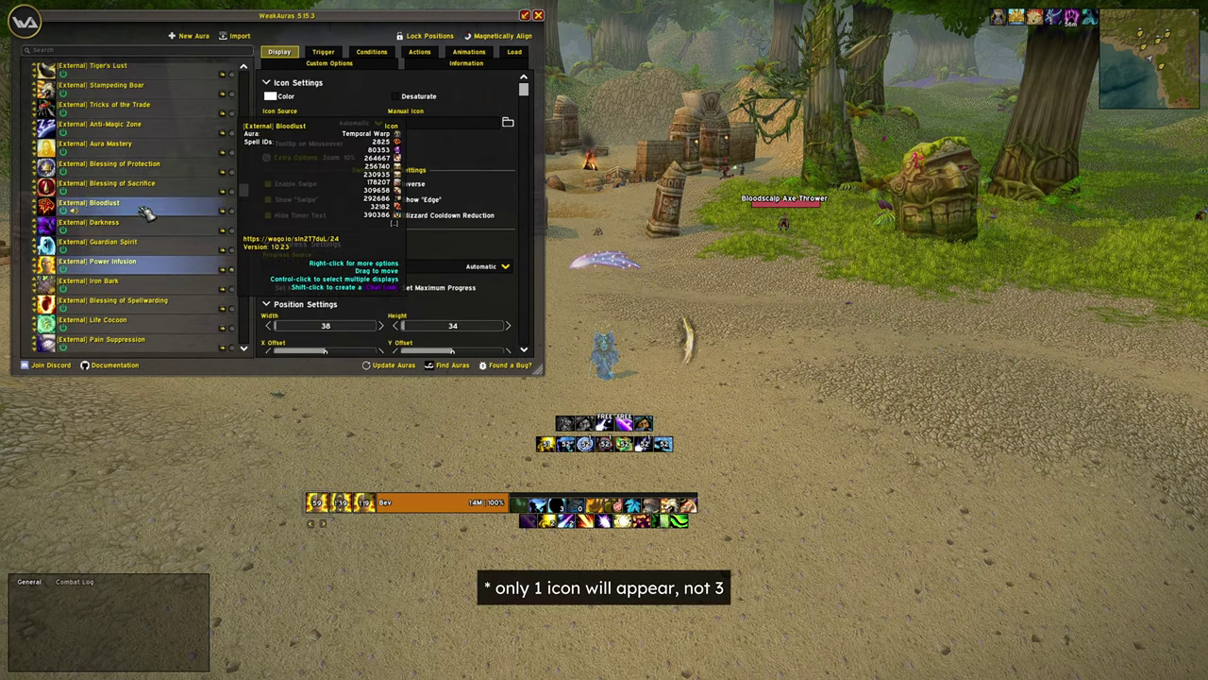
click(135, 227)
scroll(135, 202, up, 7)
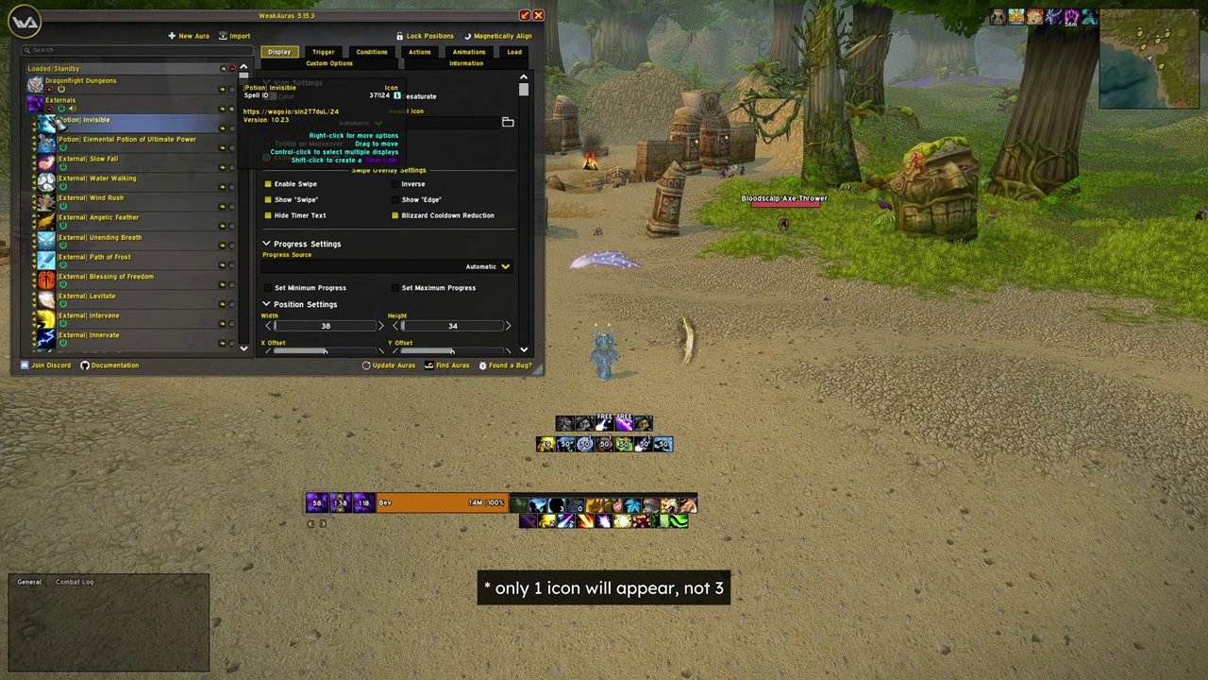
click(50, 108)
click(242, 130)
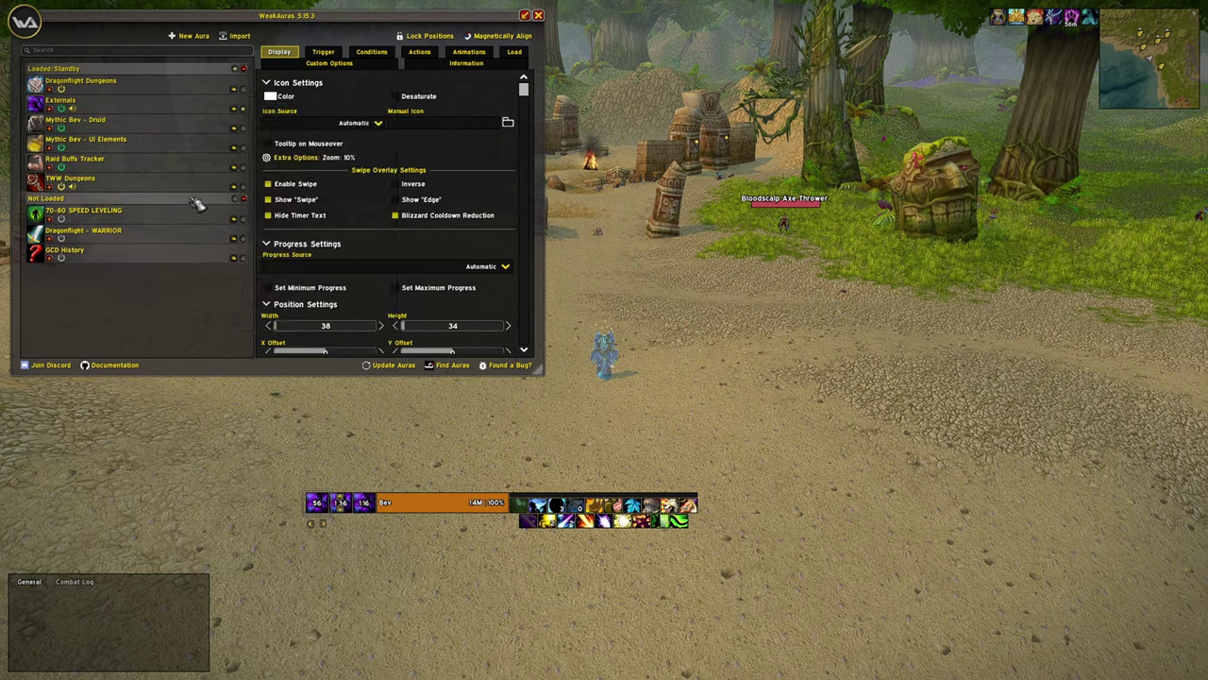
Preview the UI Elements group, move WeakAuras aside, and temporarily display ElvUI's party frames to check the combat res text's placement
click(176, 147)
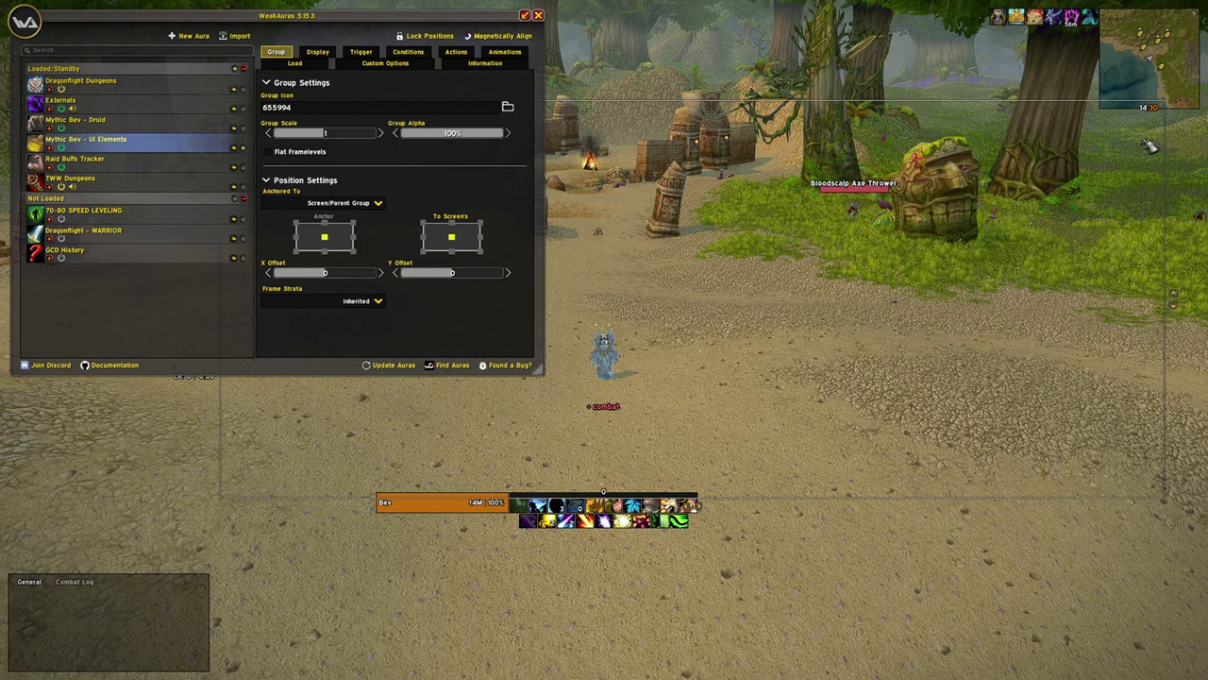
drag(369, 18, 1034, 126)
key(Return)
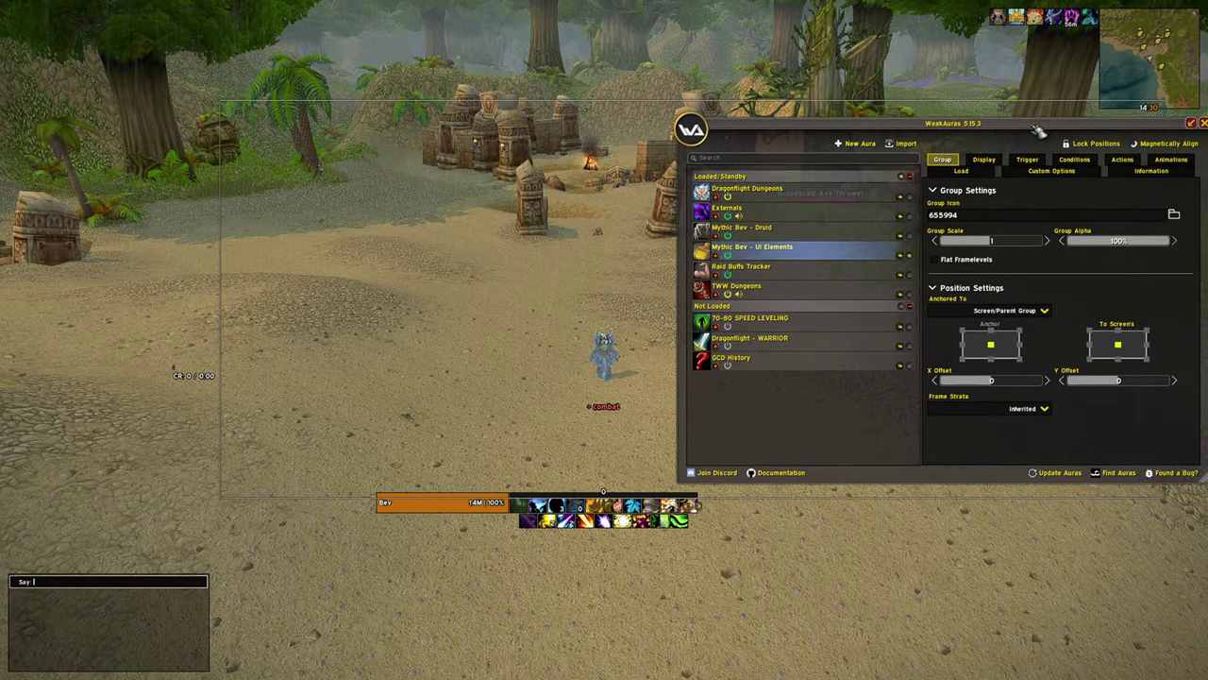
key(Return)
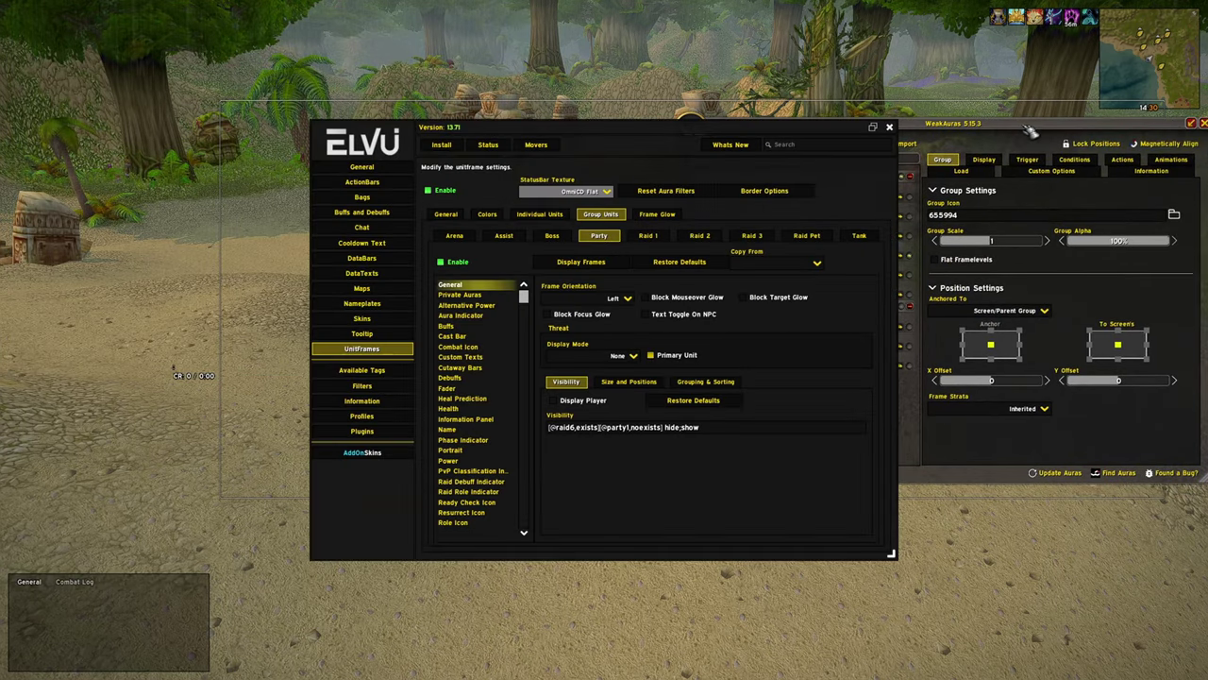
click(610, 267)
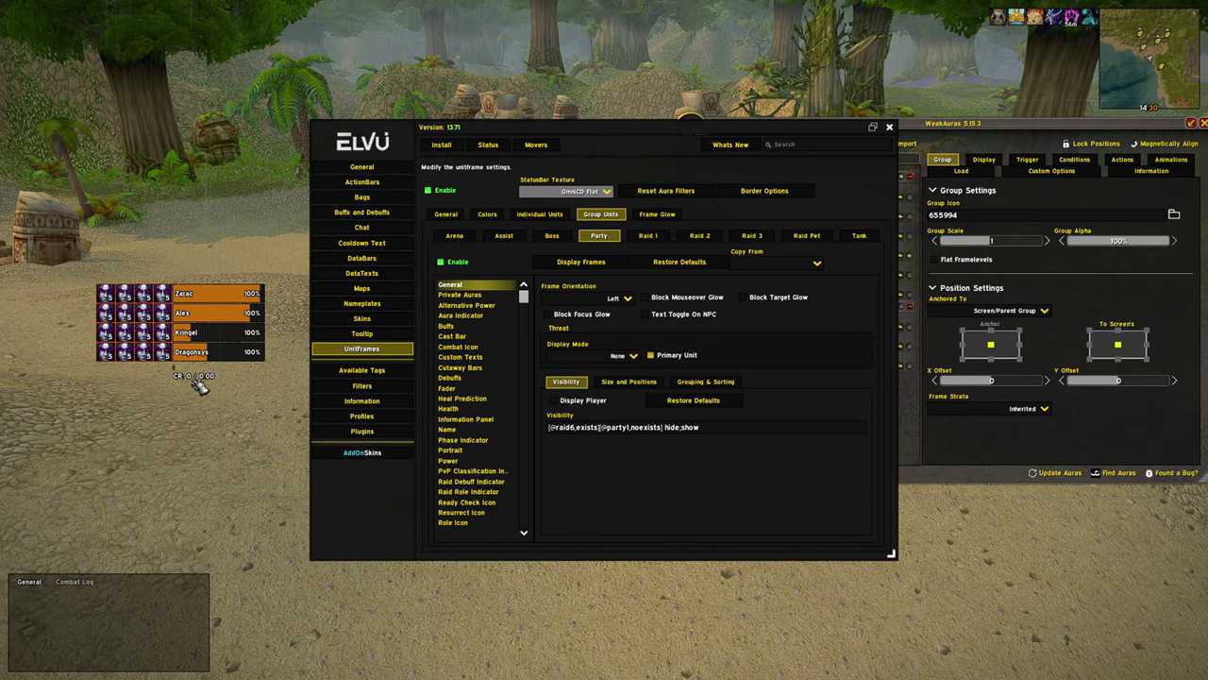
click(625, 266)
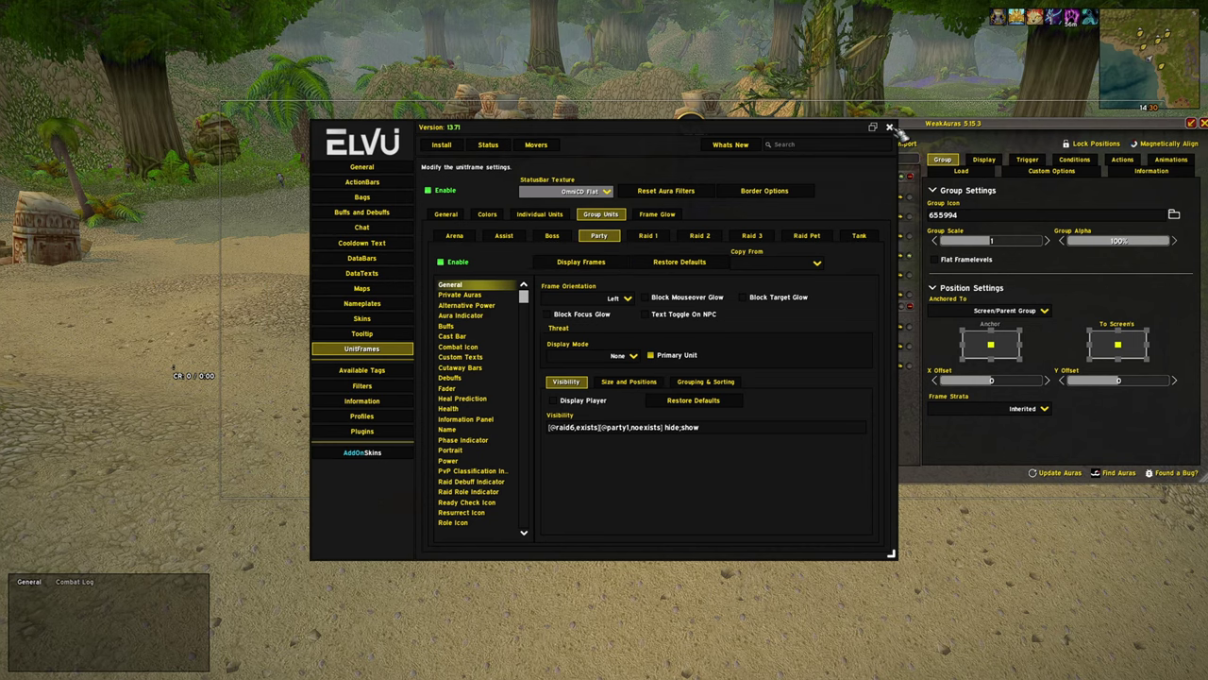
click(890, 127)
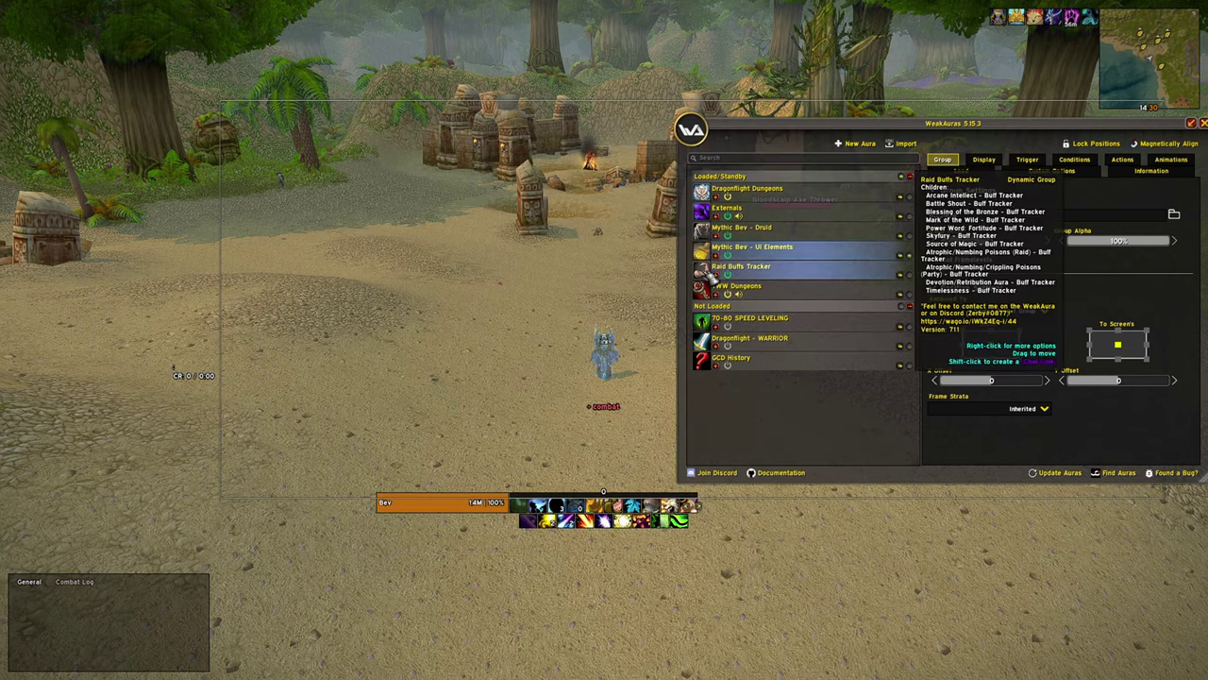
Expand the UI Elements group, preview the Astral Power, Combat Res and Group Healer Mana auras, and collapse it
click(716, 255)
click(801, 351)
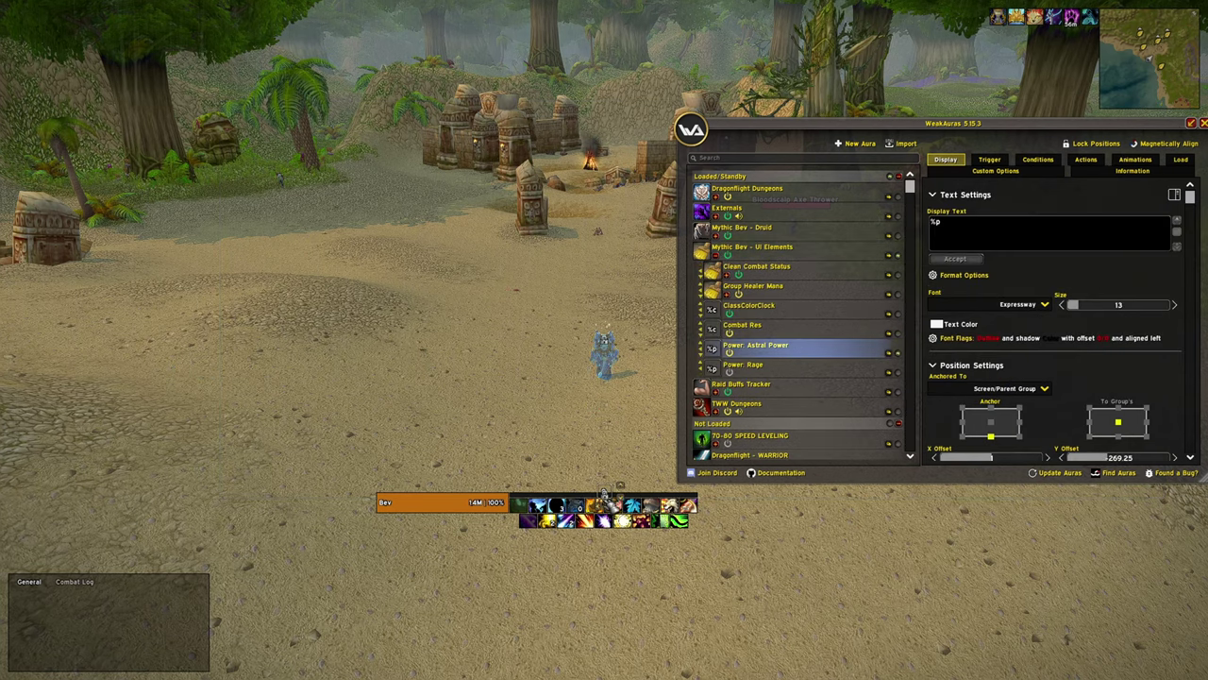
click(808, 328)
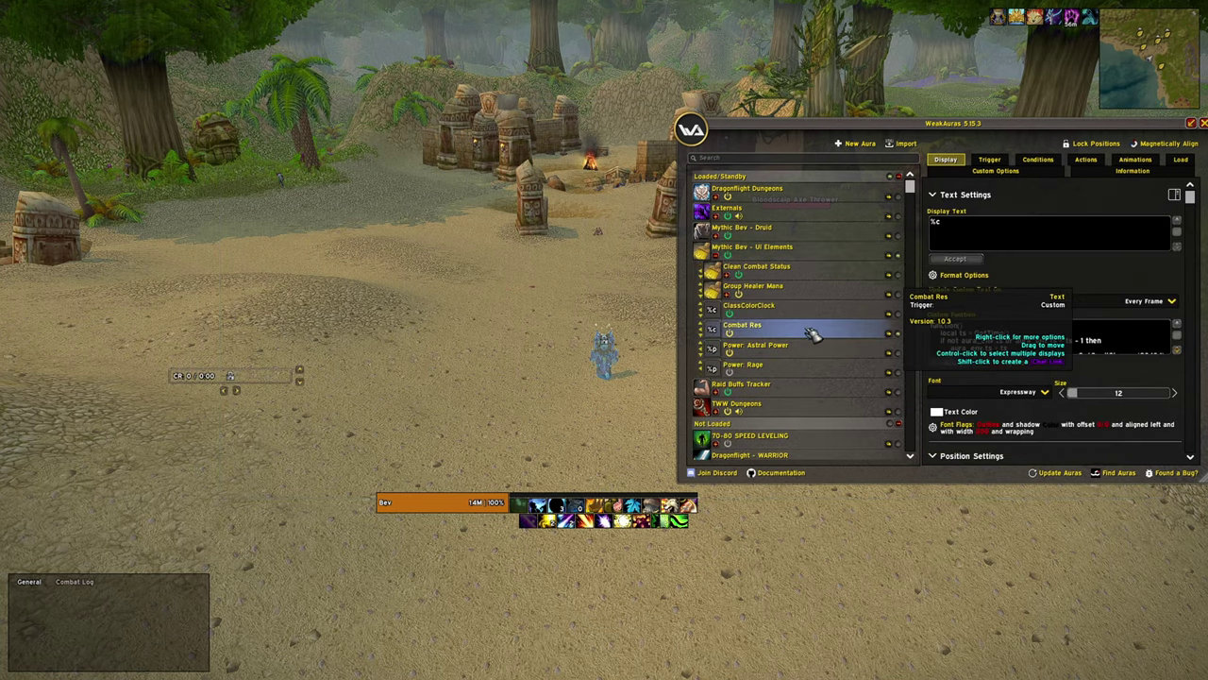
click(775, 368)
click(780, 289)
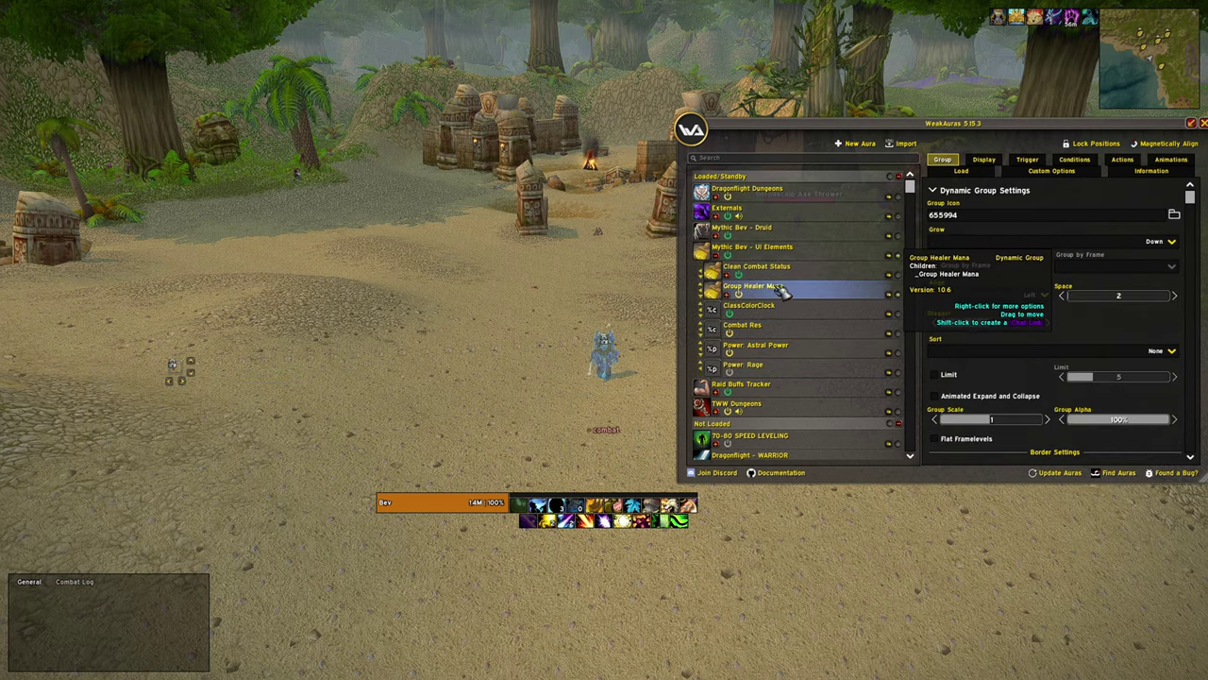
click(720, 258)
Select the Raid Buffs Tracker group, close WeakAuras, cancel one of the character's active buffs and use the first action bar ability
click(788, 272)
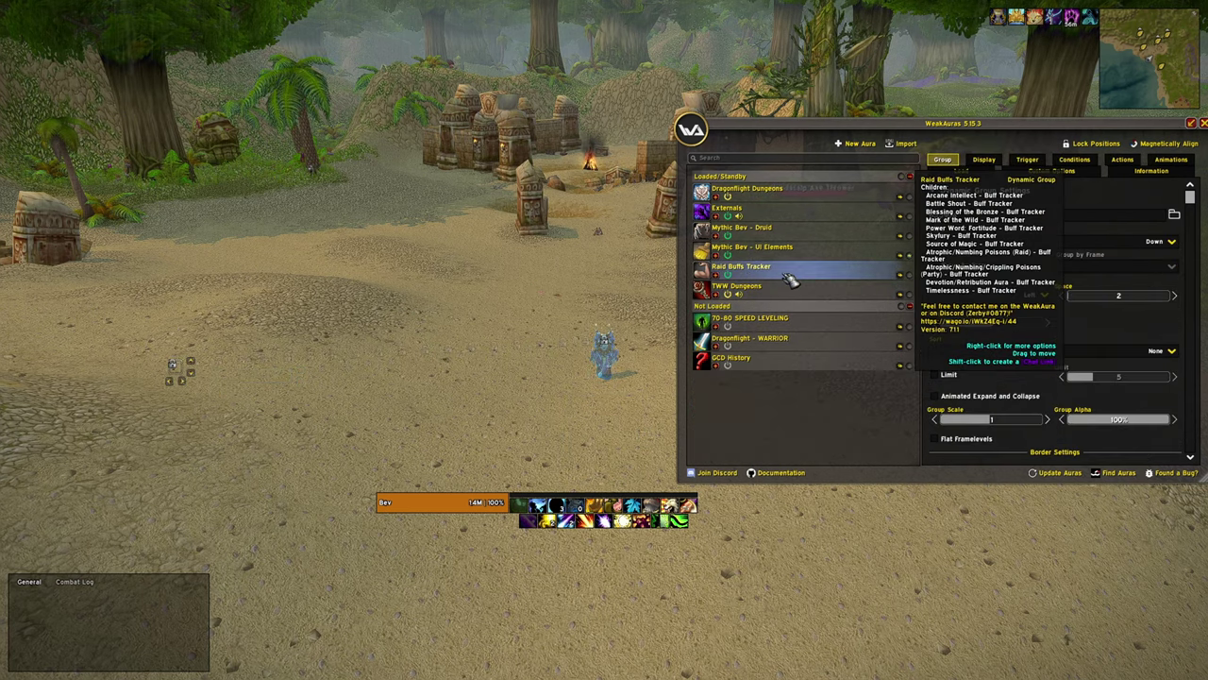
key(Escape)
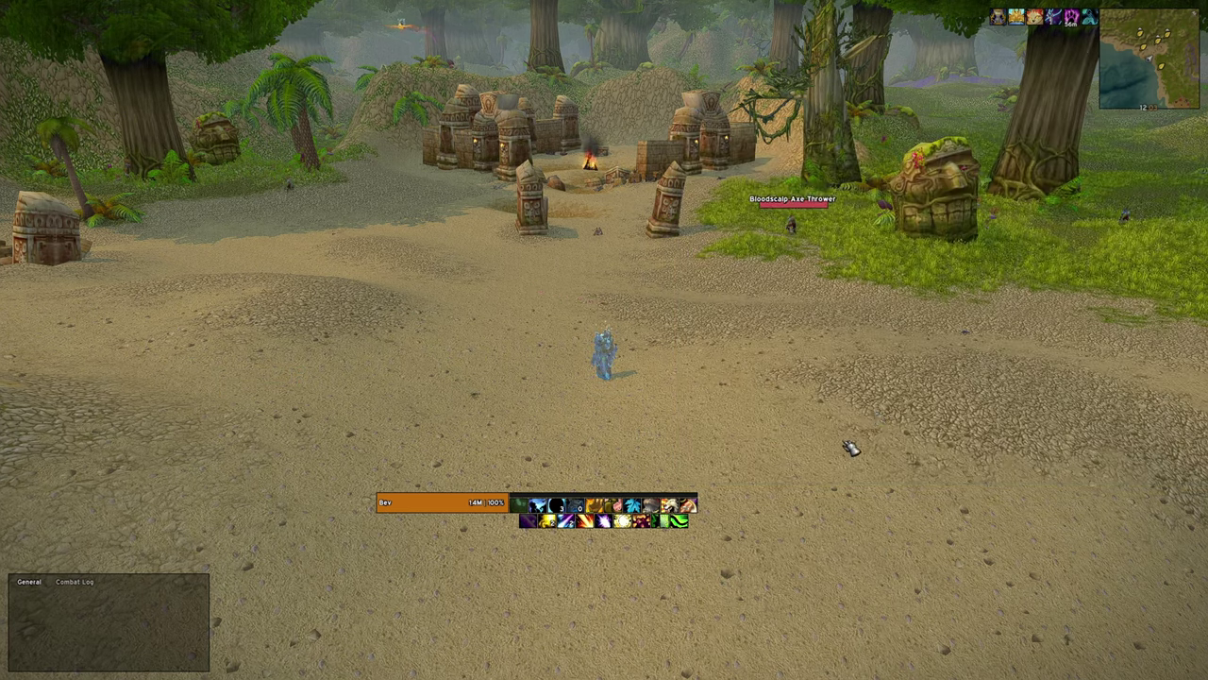
right_click(1072, 17)
key(1)
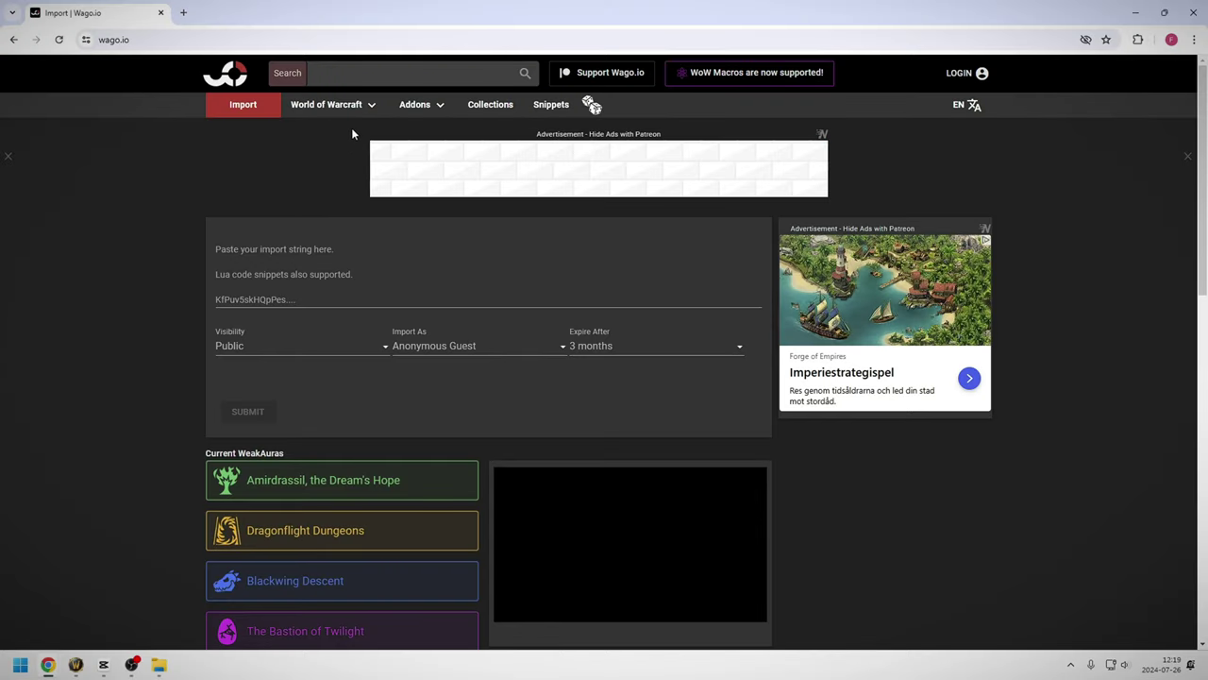
Switch to wago.io in the browser, browse The War Within WeakAuras categories, and open the Death Knight class listing
mouse_move(330, 105)
click(330, 144)
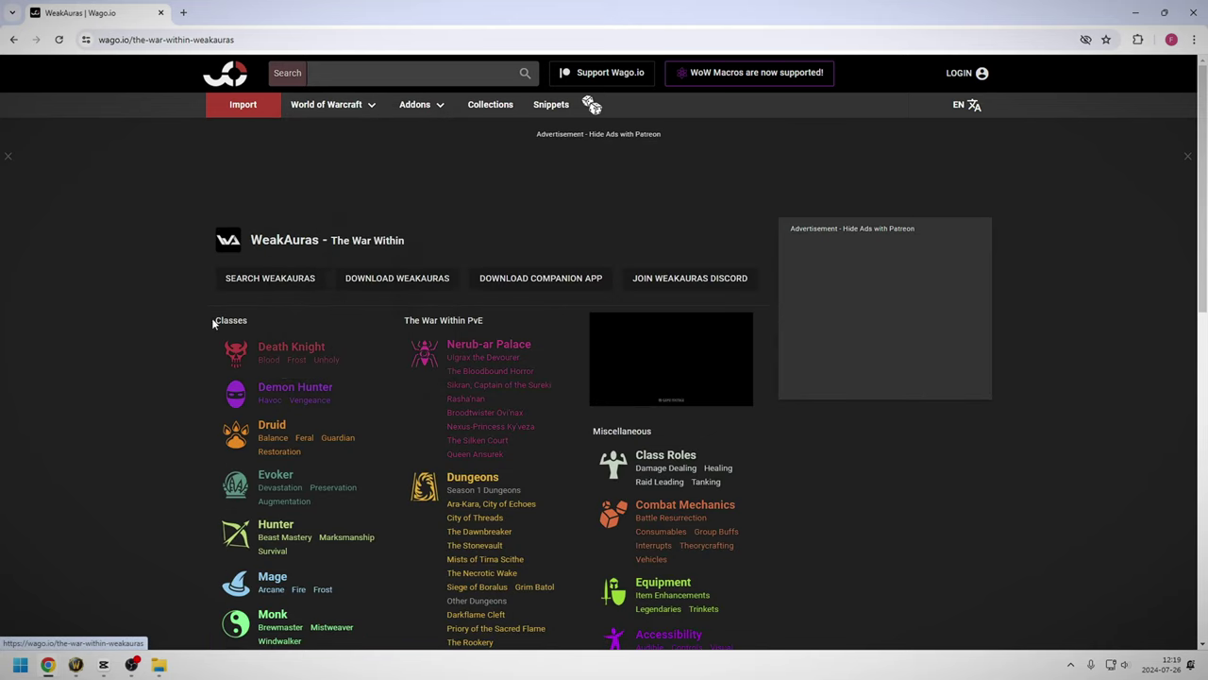
scroll(403, 332, down, 4)
scroll(402, 332, up, 3)
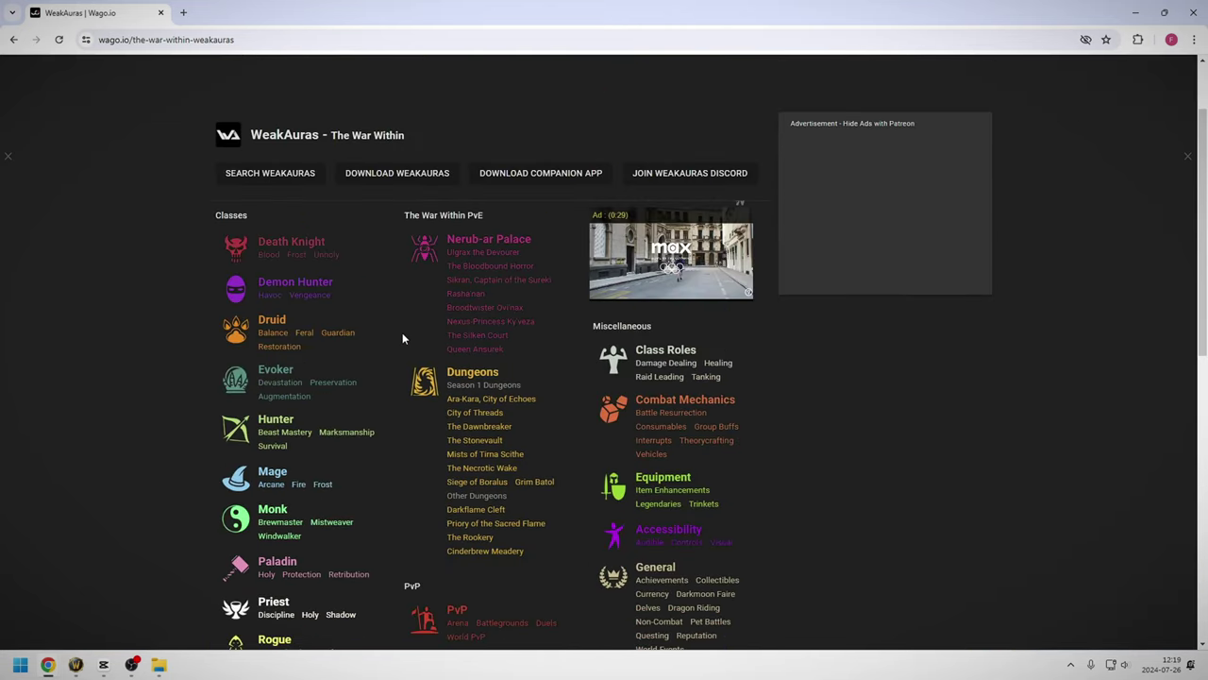
click(297, 250)
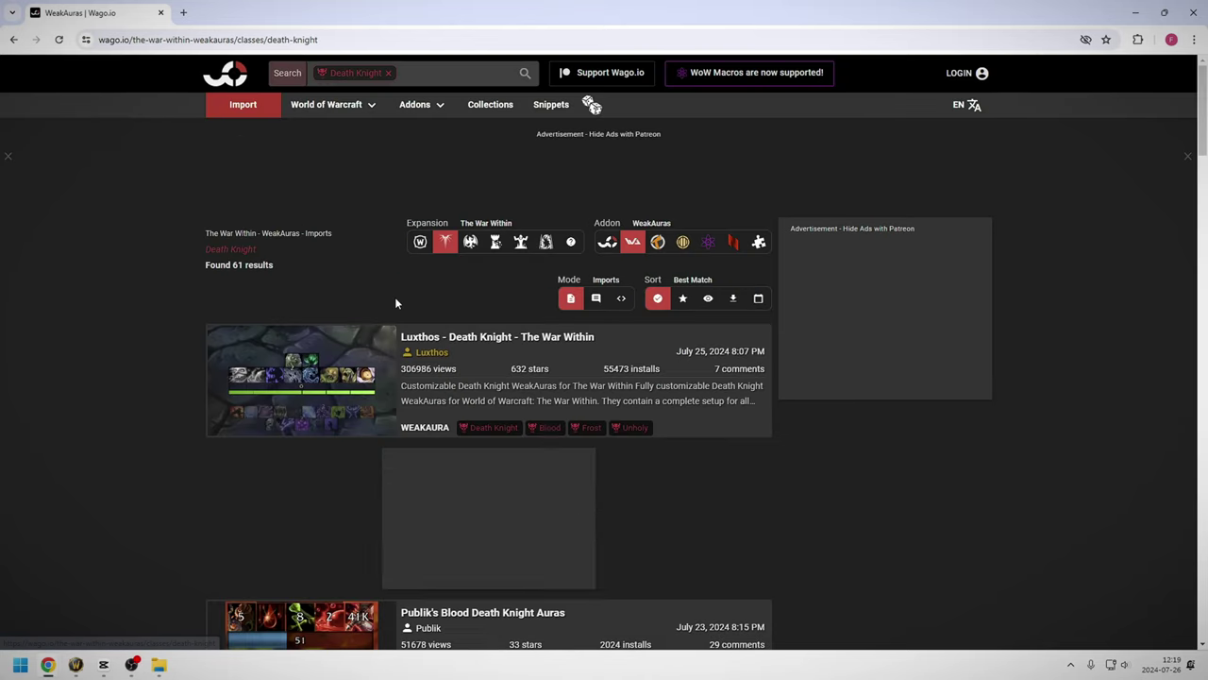
Find the Hijack - Death Knight (TWW) WeakAura in the Death Knight results and open its page
scroll(395, 297, down, 8)
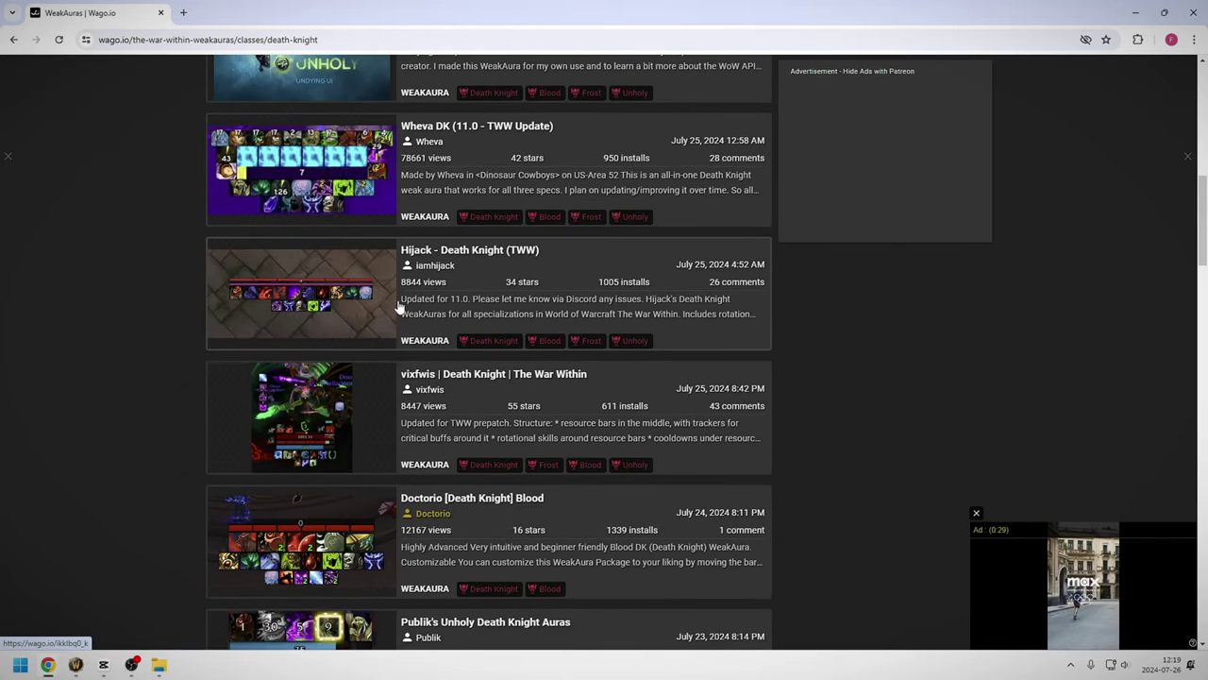
scroll(399, 307, down, 1)
click(325, 217)
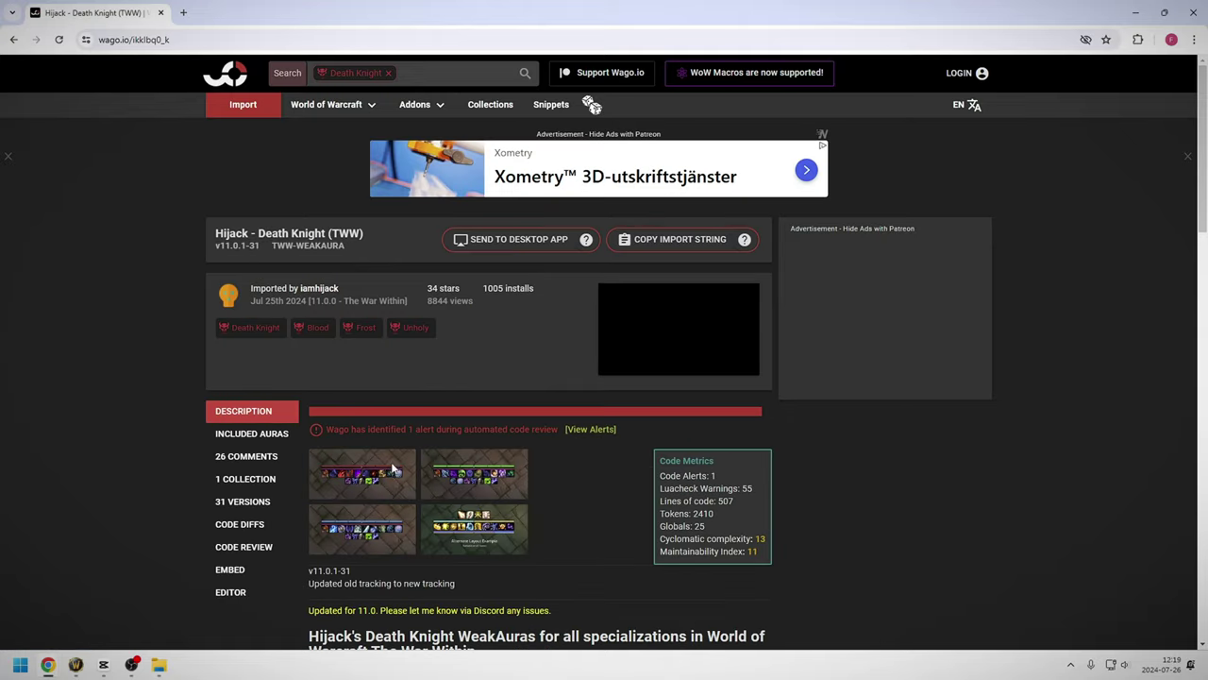
Check the preview images of the Hijack Death Knight WeakAura and copy its import string
click(395, 469)
click(565, 517)
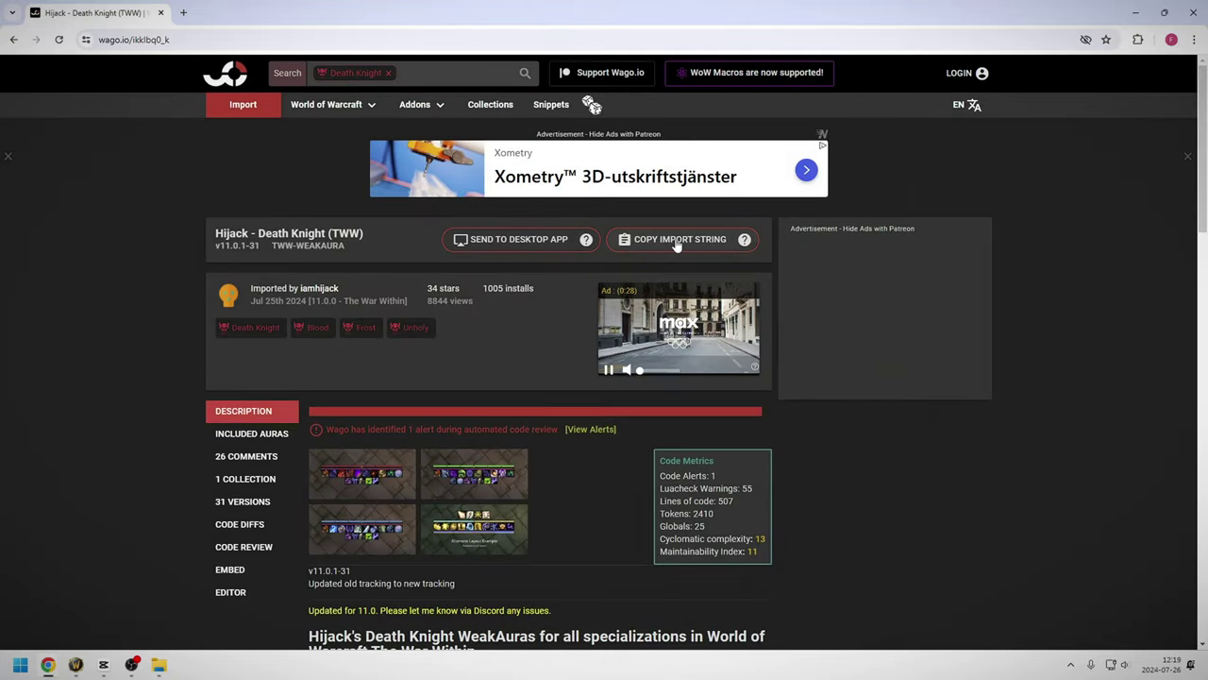
click(676, 241)
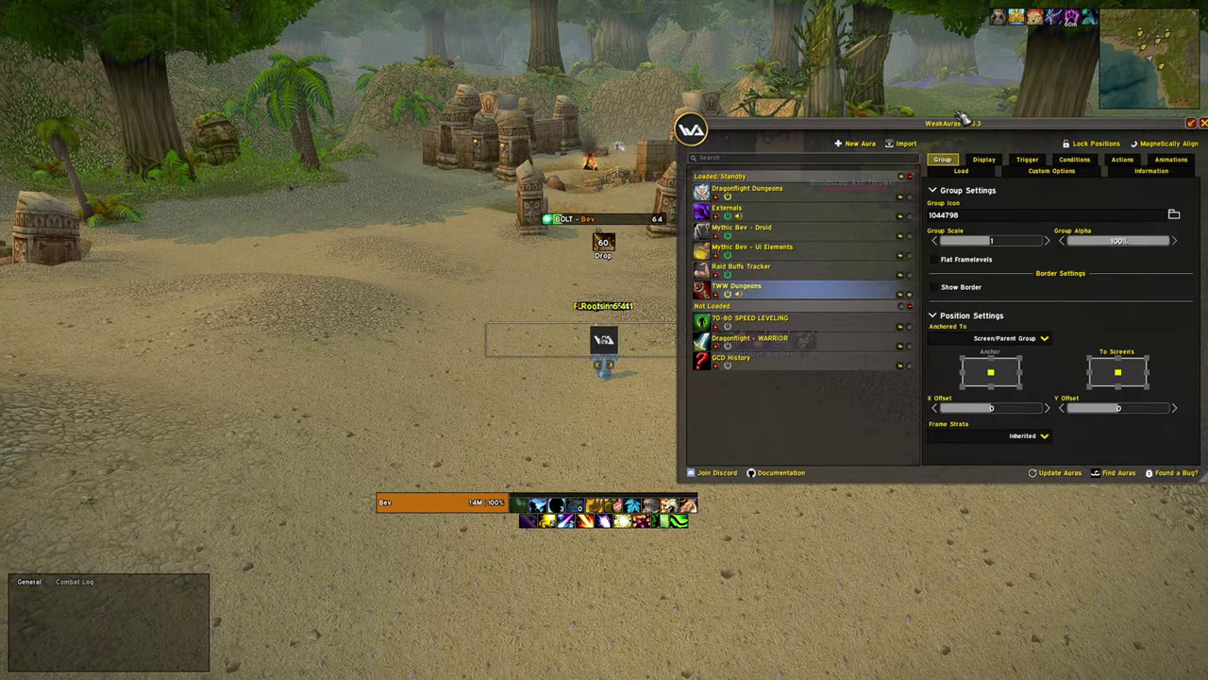
Move the WeakAuras window clear of the character, expand the TWW Dungeons group and check its Bars subgroup
drag(956, 125, 301, 54)
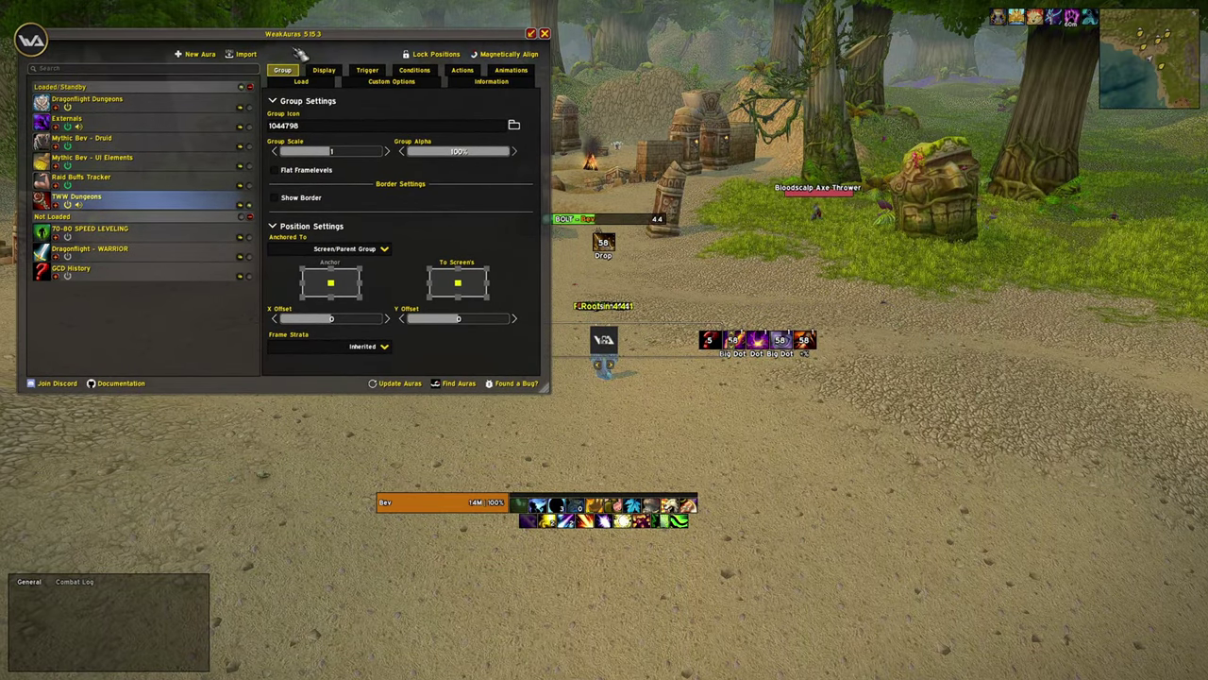
click(64, 208)
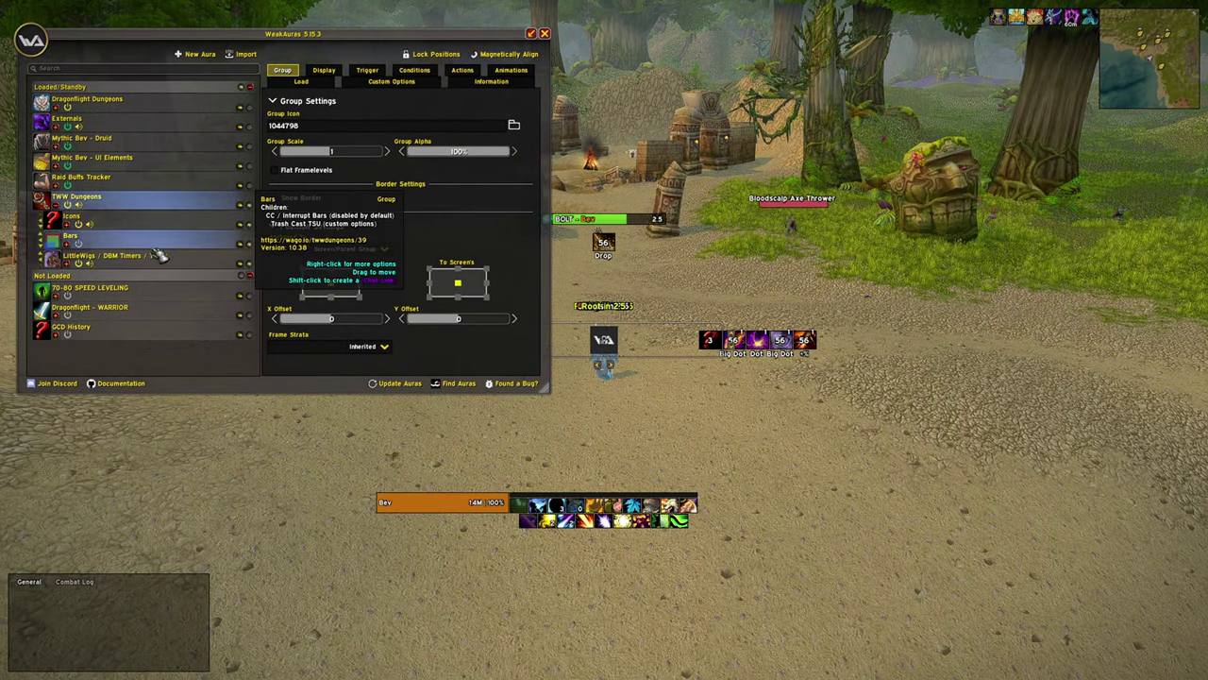
click(67, 244)
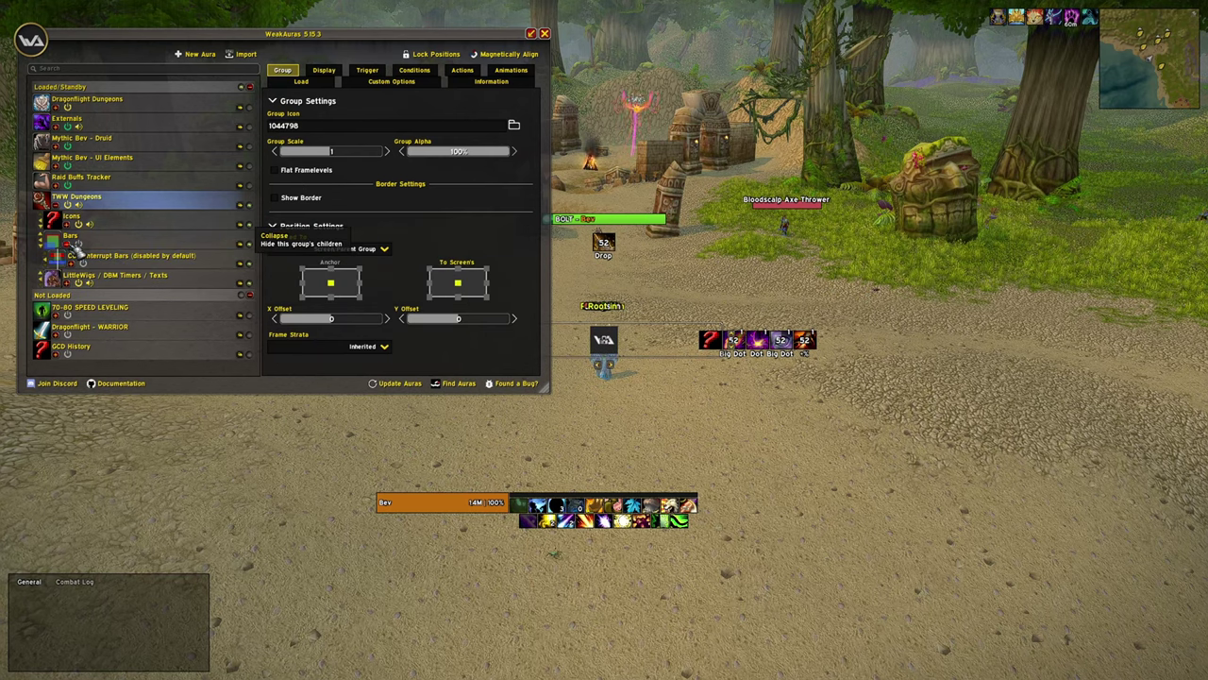
click(76, 245)
Expand the Icons and Regular Icons subgroups of TWW Dungeons and preview the Skullsplitter aura
click(76, 225)
click(96, 258)
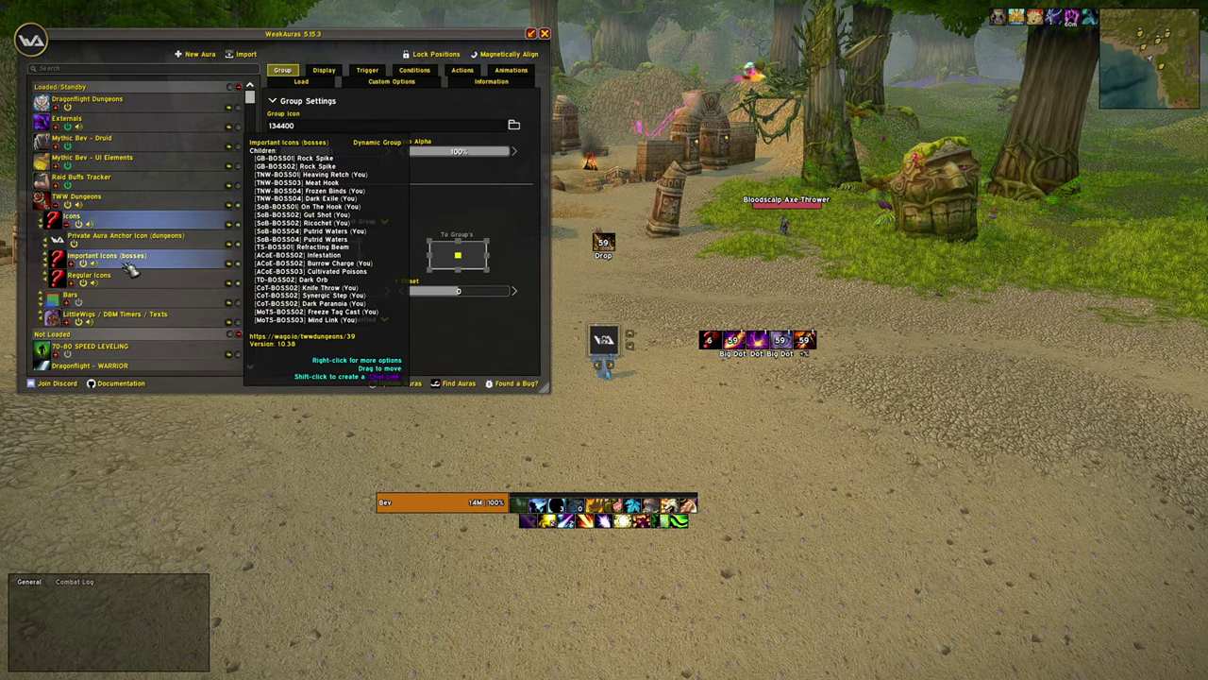
click(128, 273)
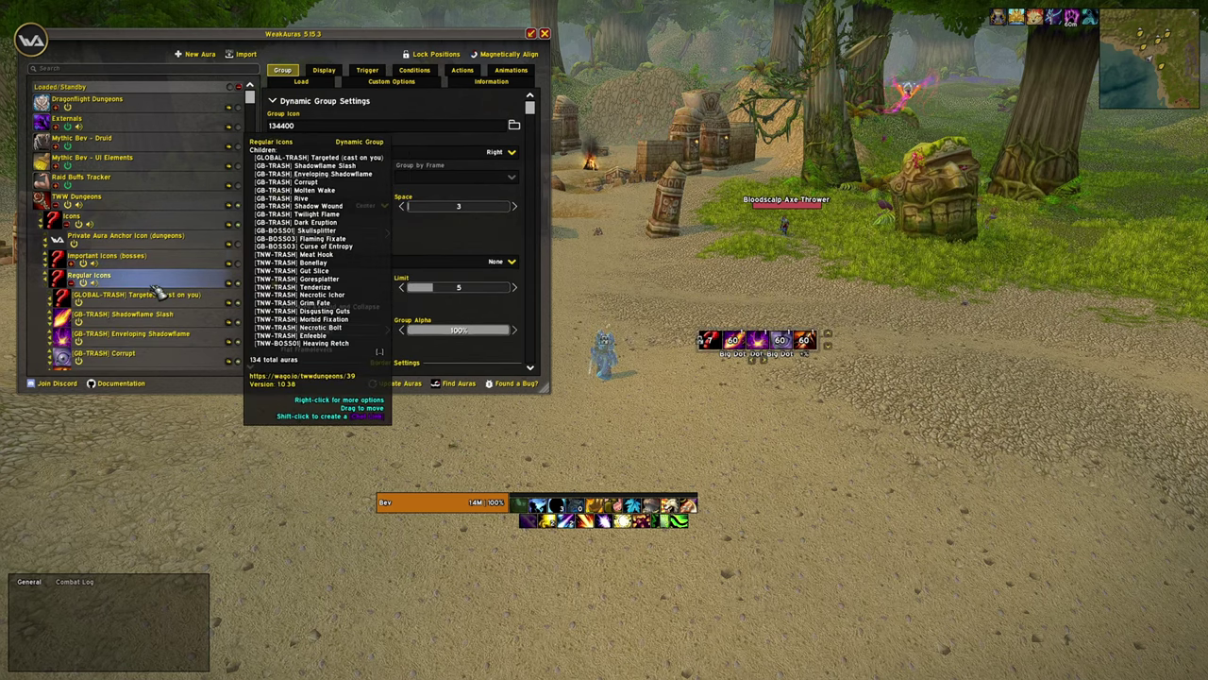
scroll(159, 293, down, 3)
click(145, 288)
scroll(146, 291, down, 1)
click(146, 292)
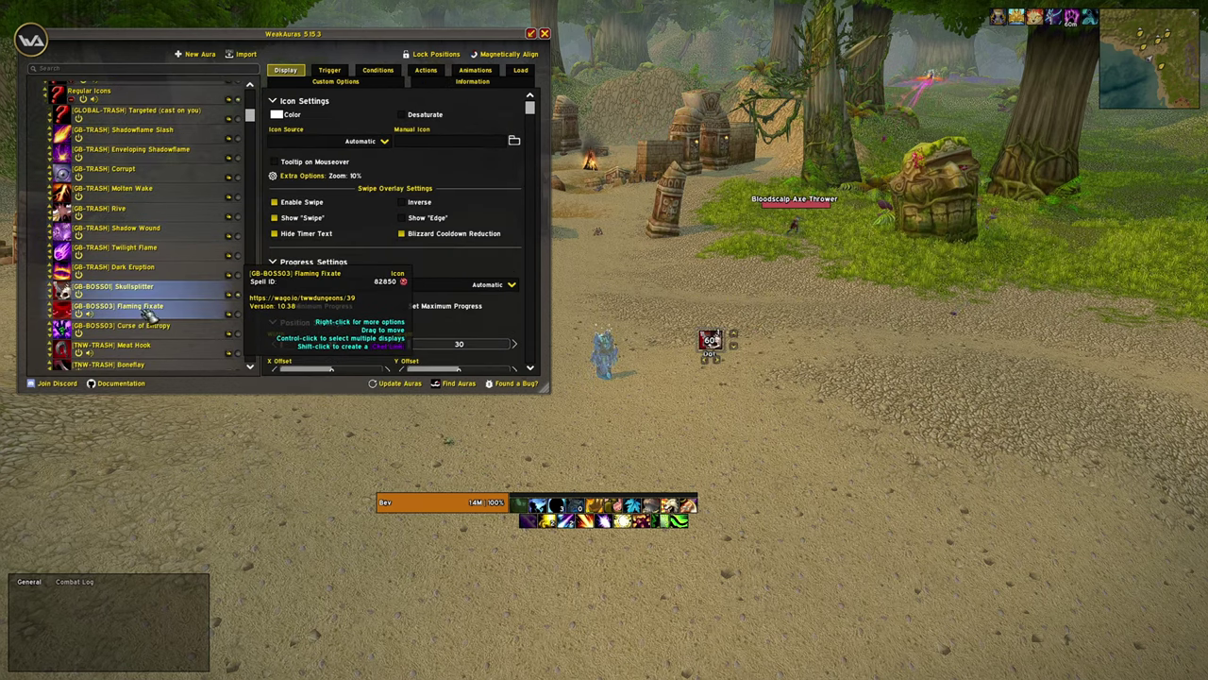
Browse further down the Regular Icons auras and preview the Necrotic Ichor icon
click(151, 331)
scroll(152, 335, down, 2)
scroll(152, 337, down, 3)
scroll(148, 331, down, 5)
click(148, 329)
scroll(149, 330, up, 6)
click(140, 259)
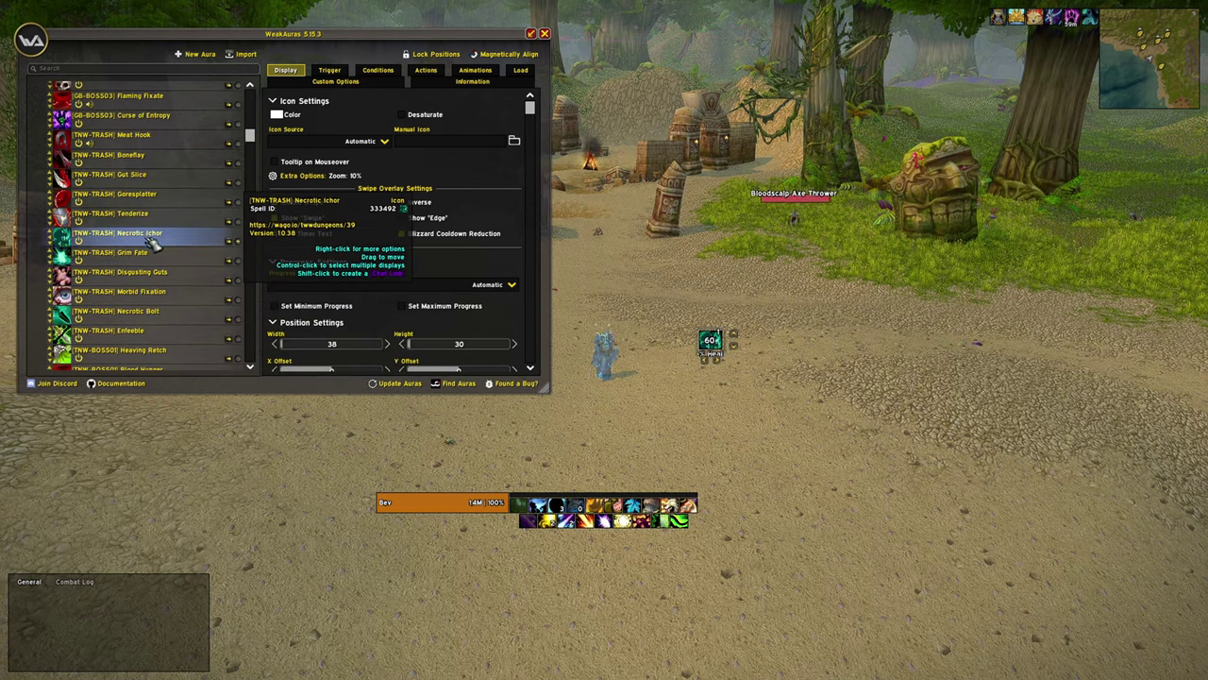
Preview the Dark Eruption, Shadowflame Slash and Enveloping Shadowflame auras and review the Icons subgroups
scroll(139, 271, up, 4)
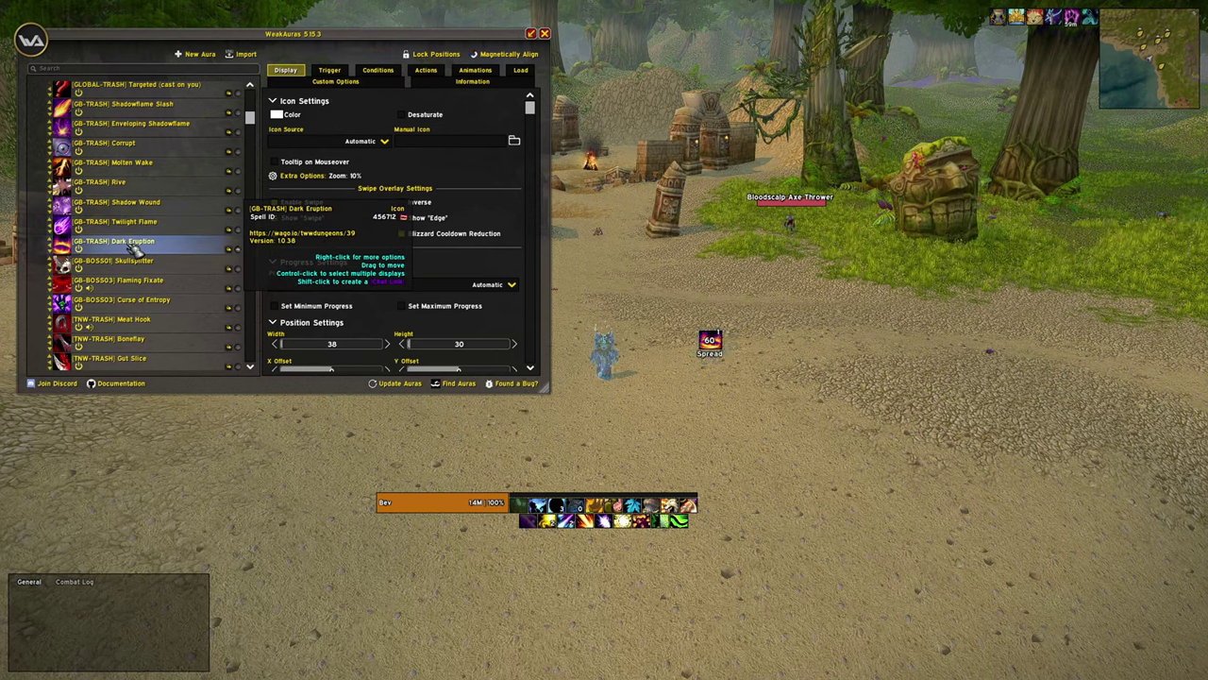
scroll(137, 246, up, 2)
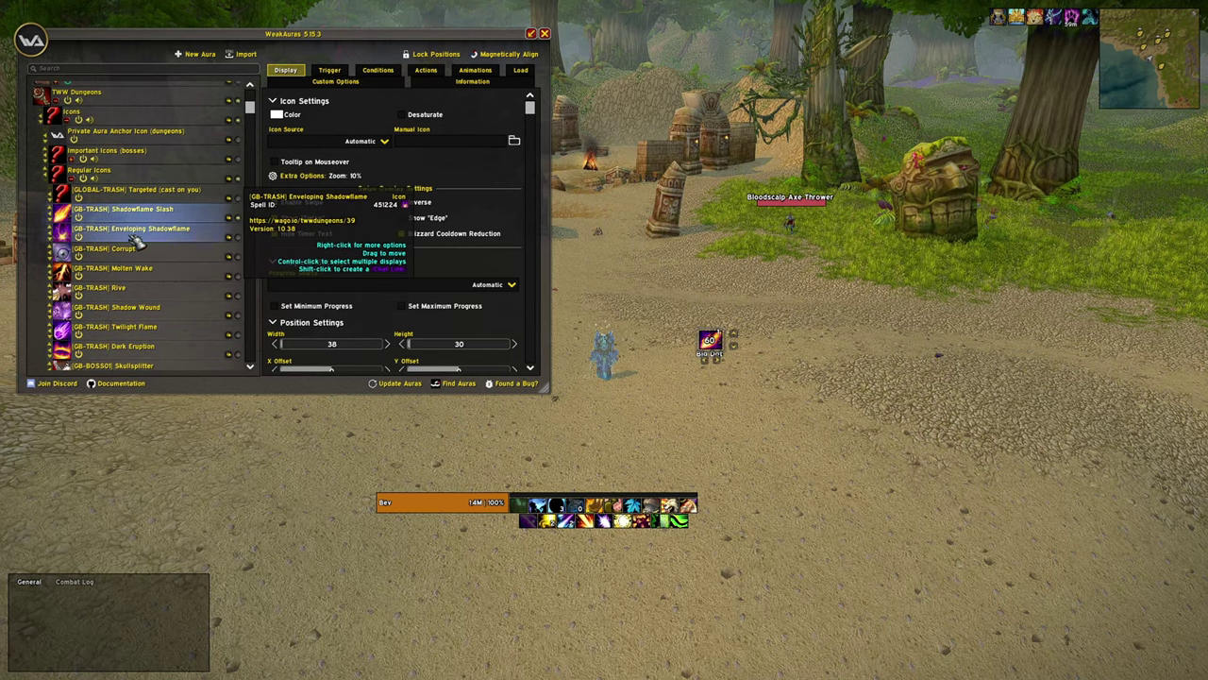
scroll(193, 104, up, 2)
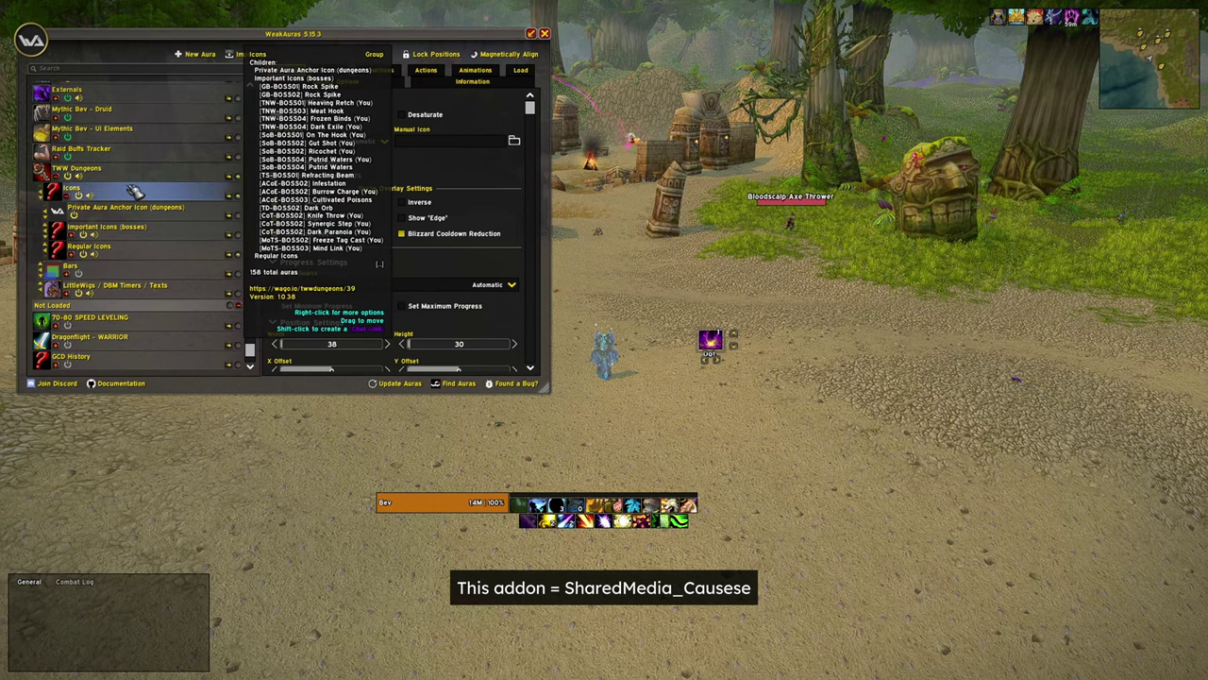
click(133, 208)
shift+click(135, 250)
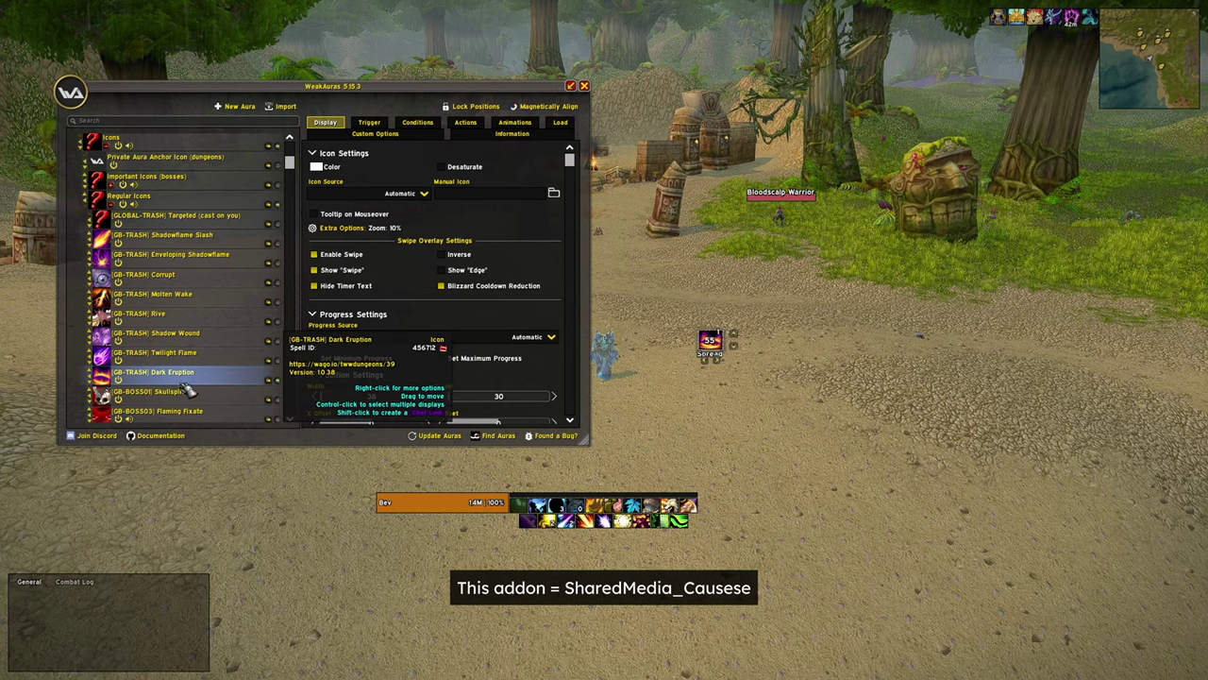
Set the Dark Eruption aura to play the Spread sound on show, and close WeakAuras
click(463, 124)
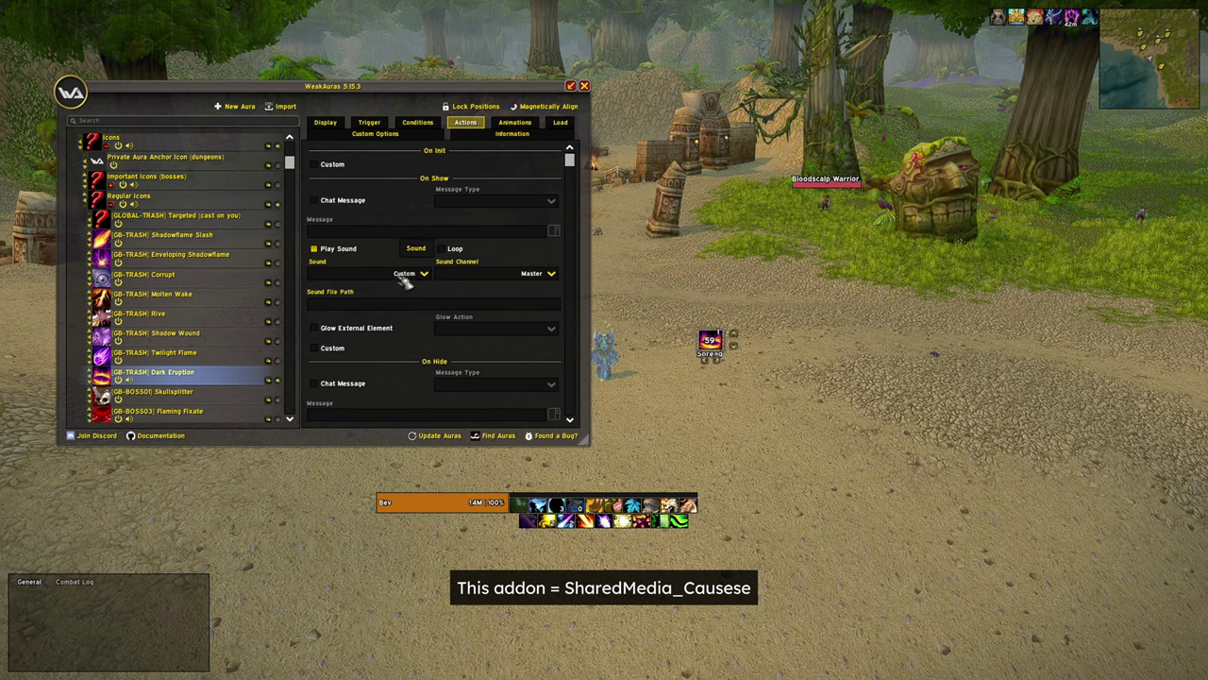
click(406, 277)
drag(430, 297, 427, 533)
click(364, 422)
click(423, 274)
click(378, 469)
click(424, 274)
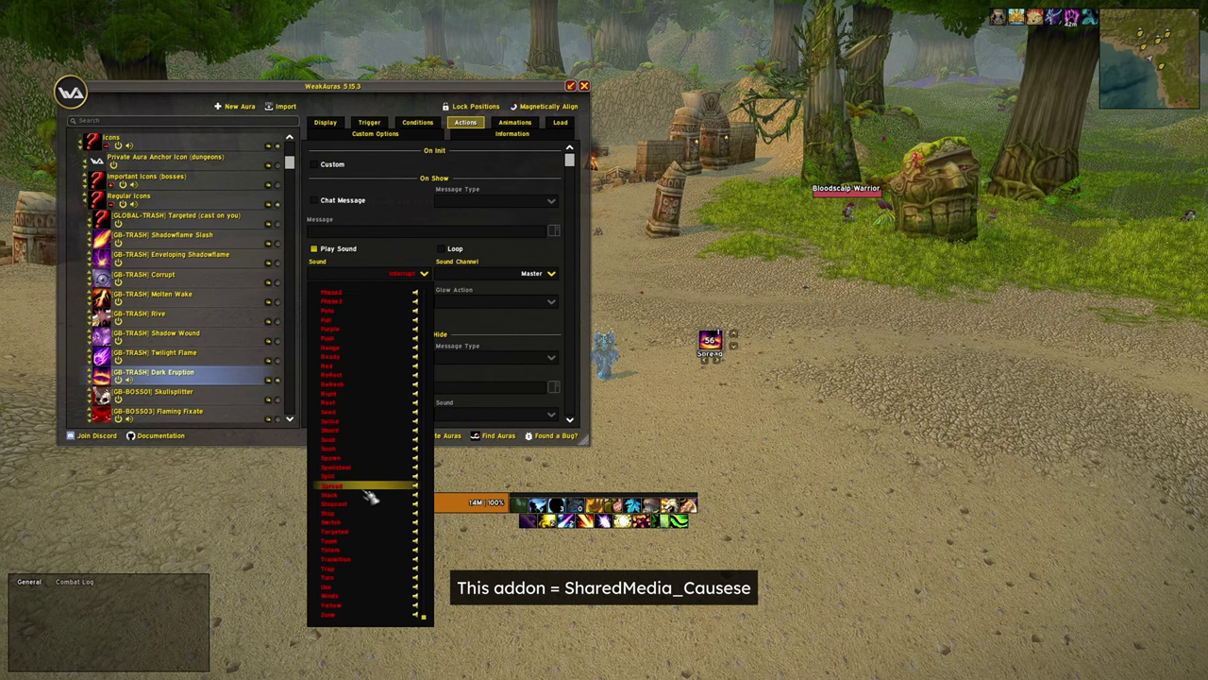
click(371, 496)
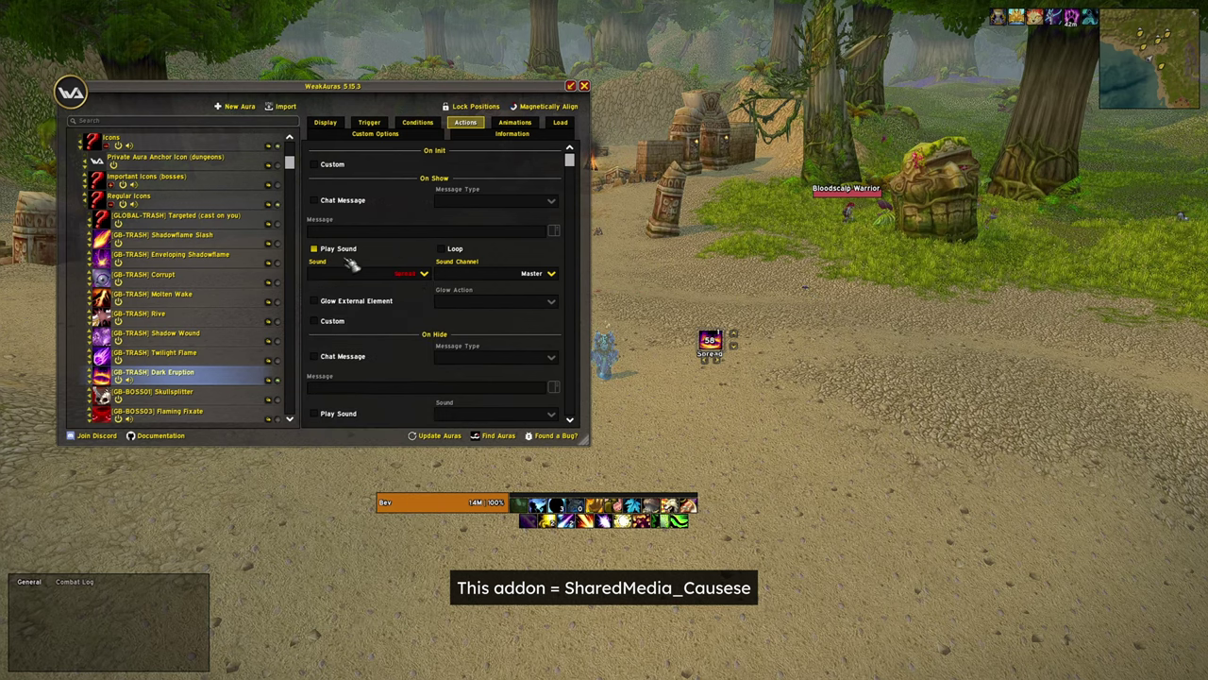
click(585, 86)
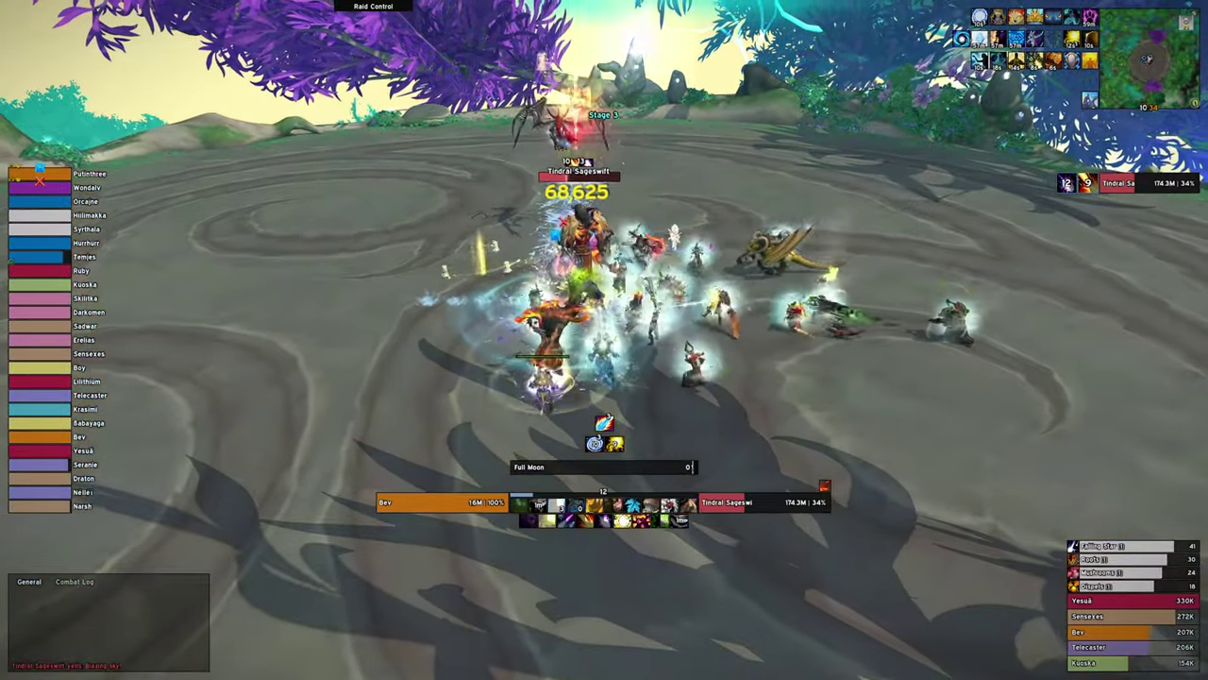
Attack Tindral Sageswift with Wrath and the other action bar abilities while staying with the raid
key(1)
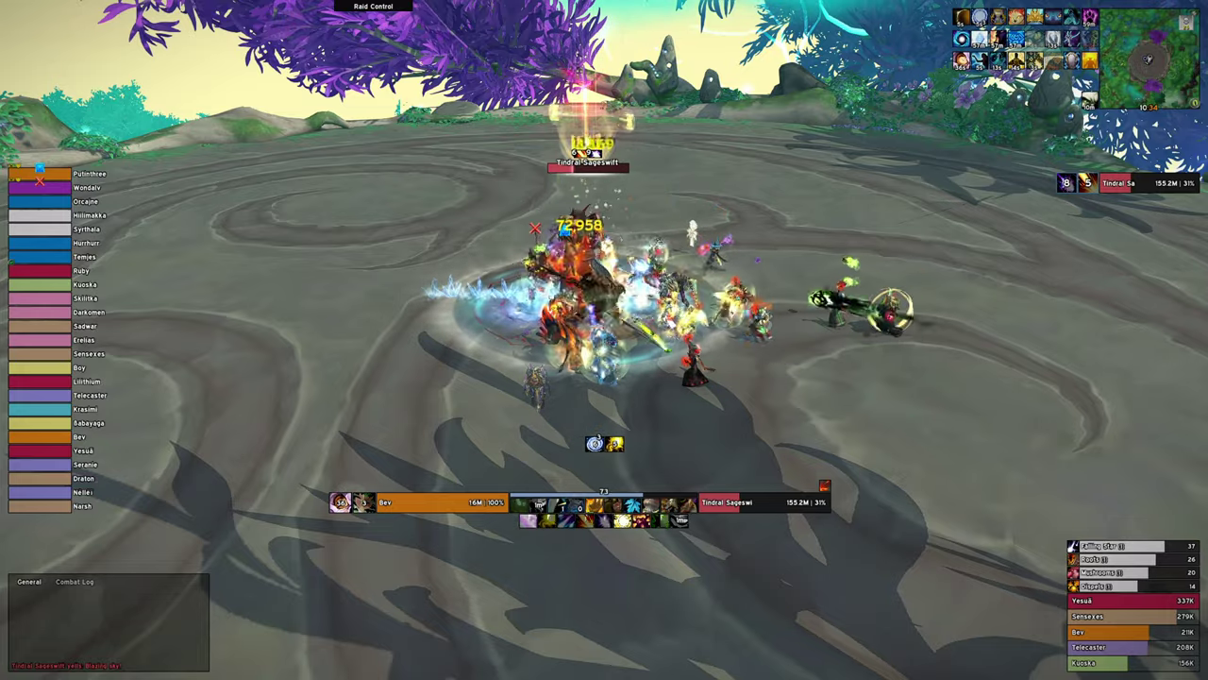
key(3)
key(1)
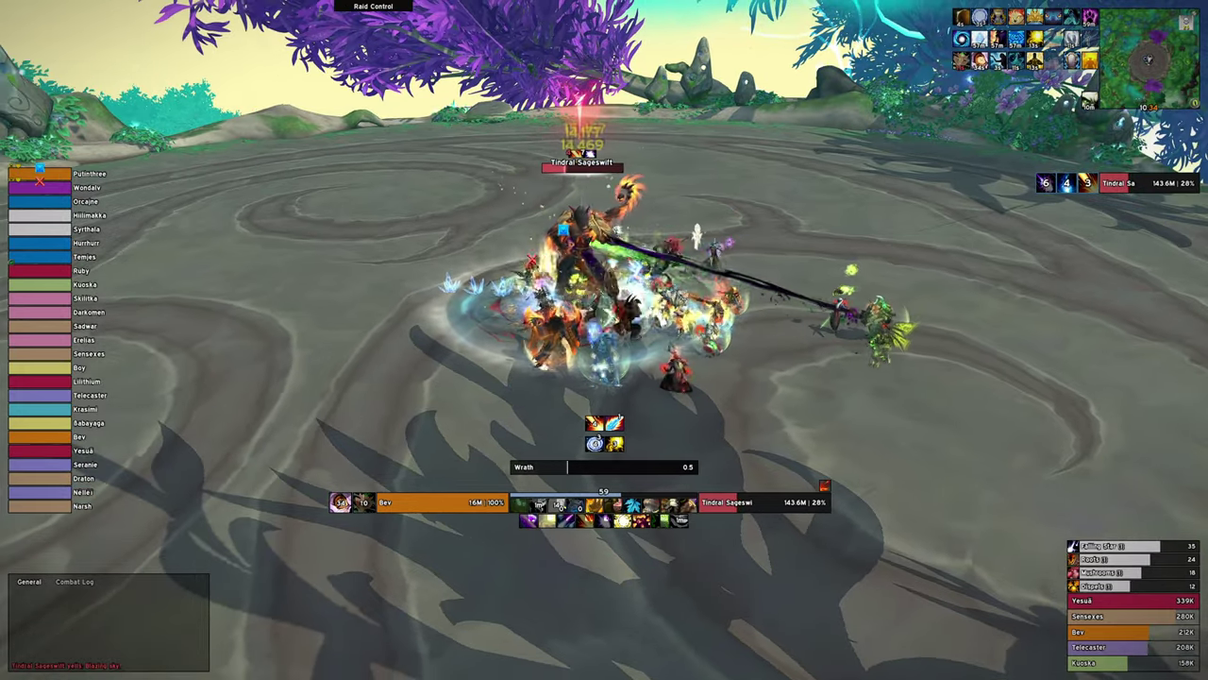
key(4)
key(2)
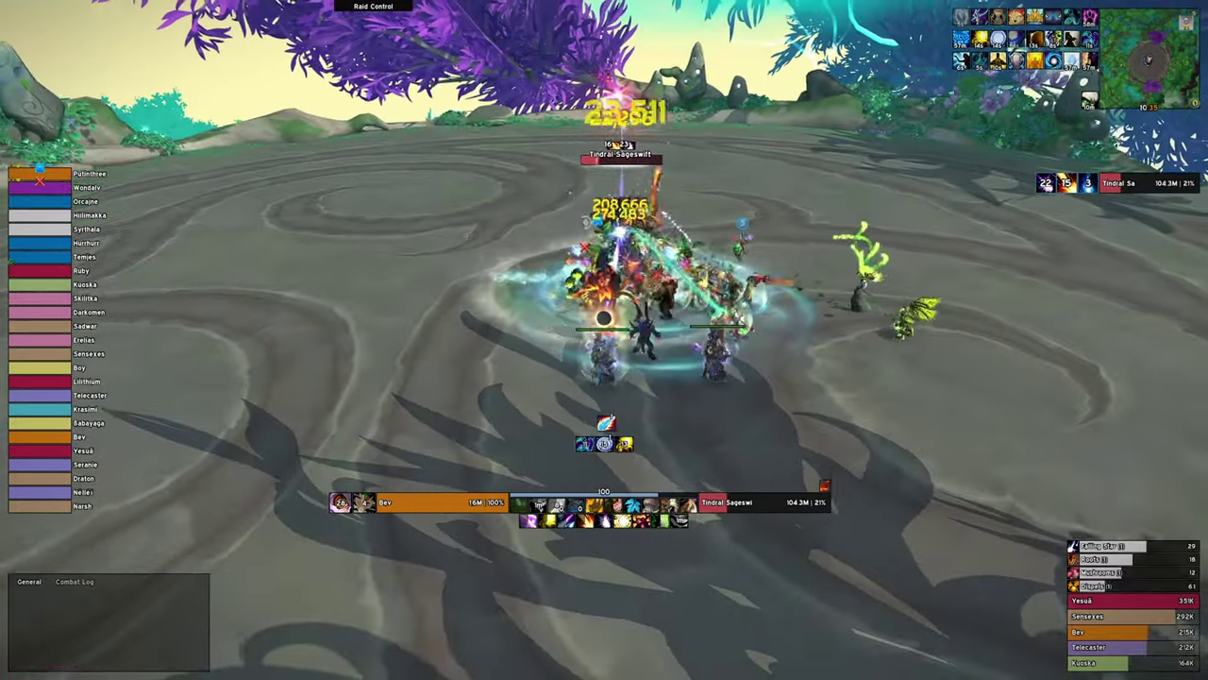
key(1)
key(1)
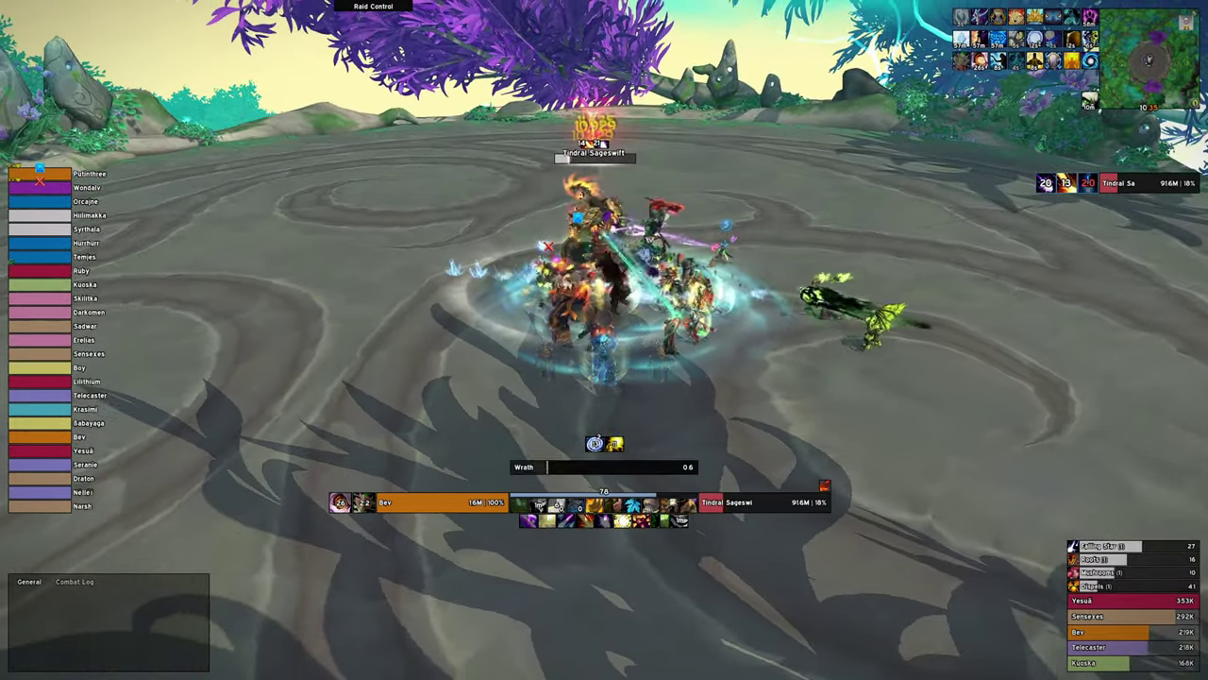
key(1)
key(2)
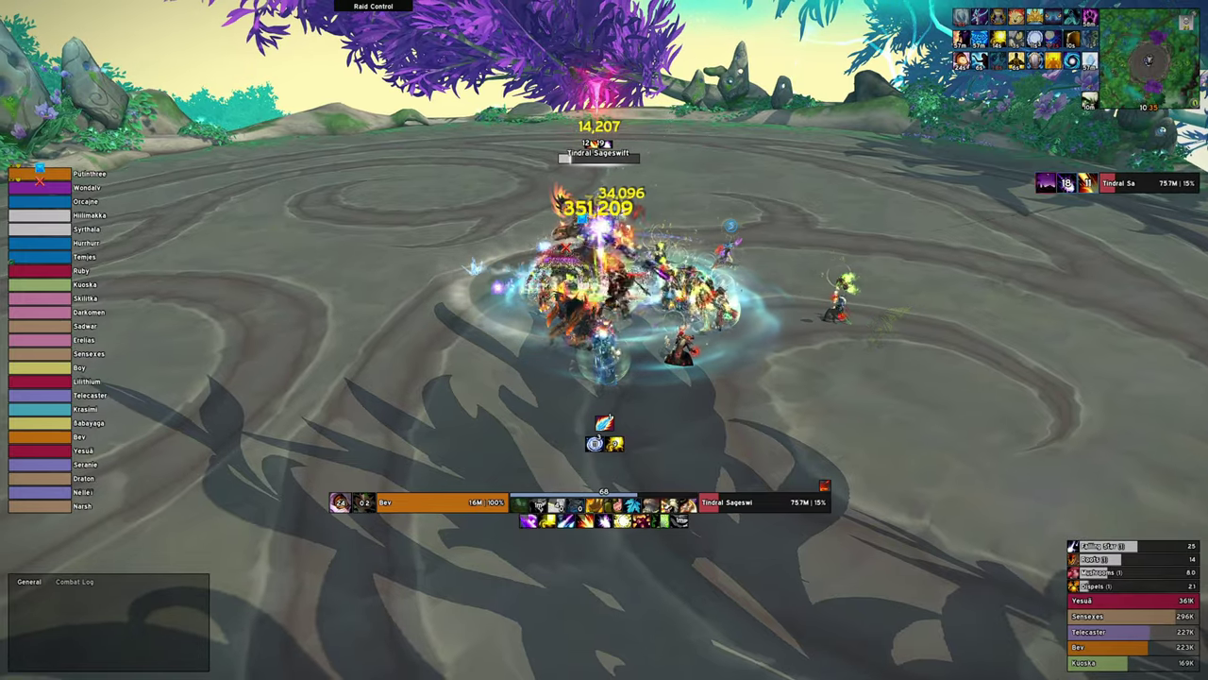
Move away from the raid for the dispels and finish off Tindral Sageswift with Wrath and Starfire
key(d)
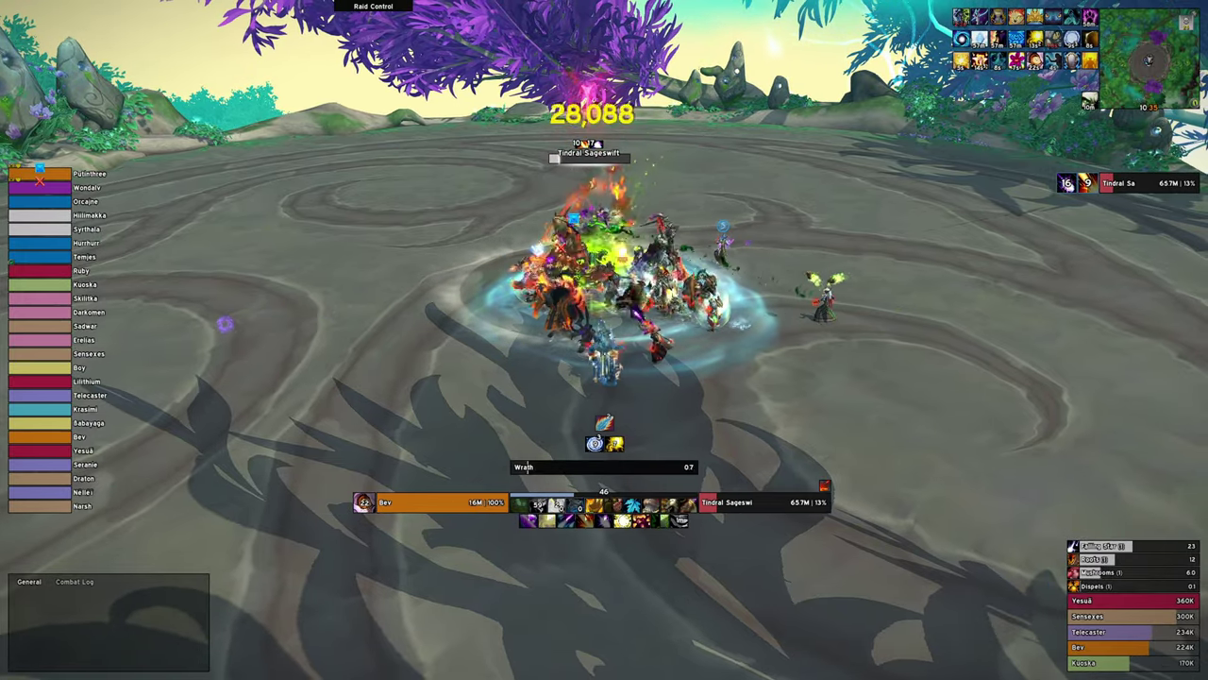
key(2)
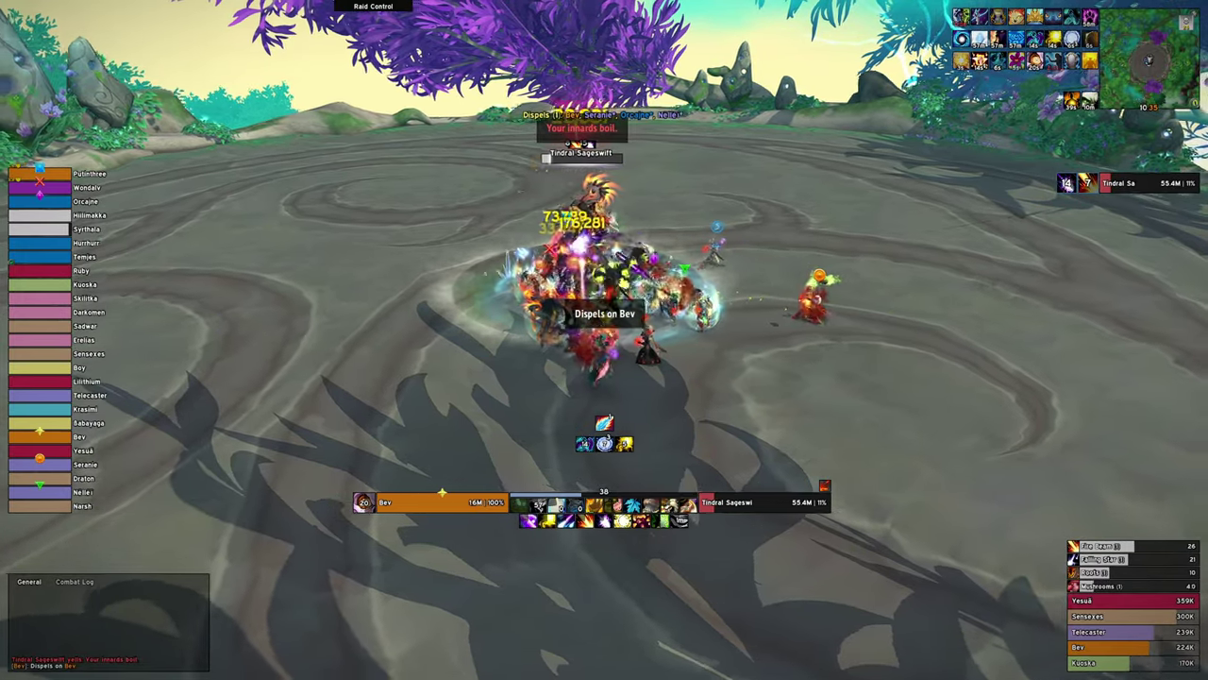
key(s)
key(1)
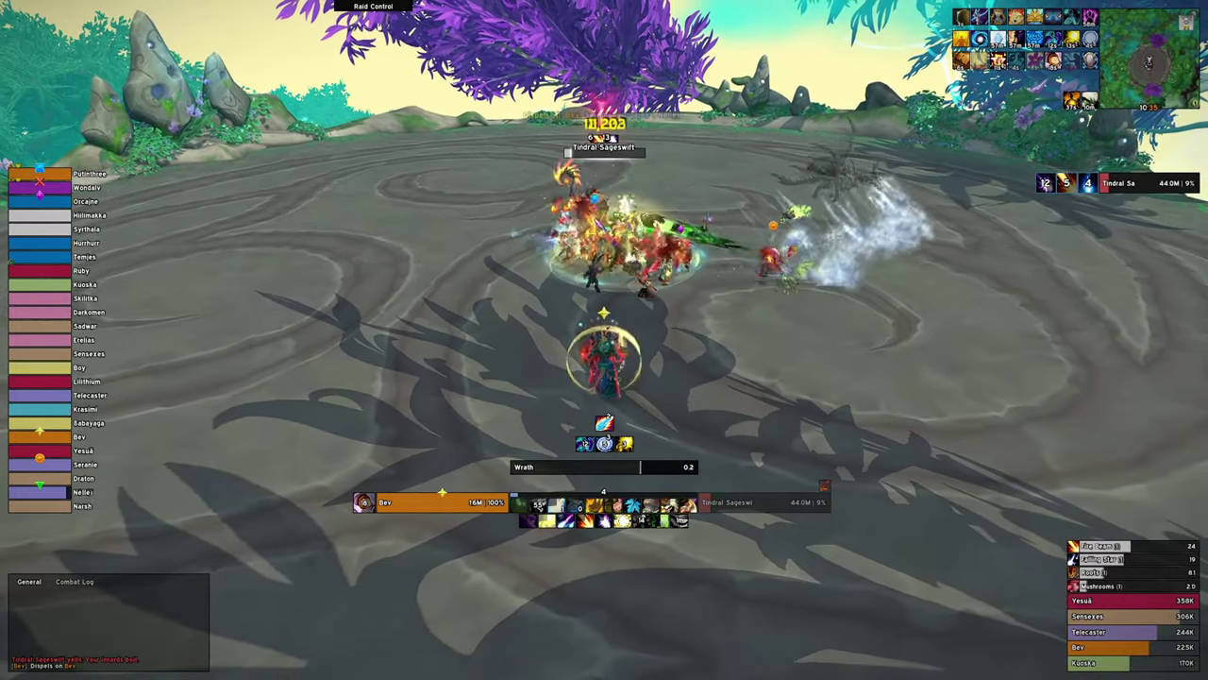
key(1)
key(1)
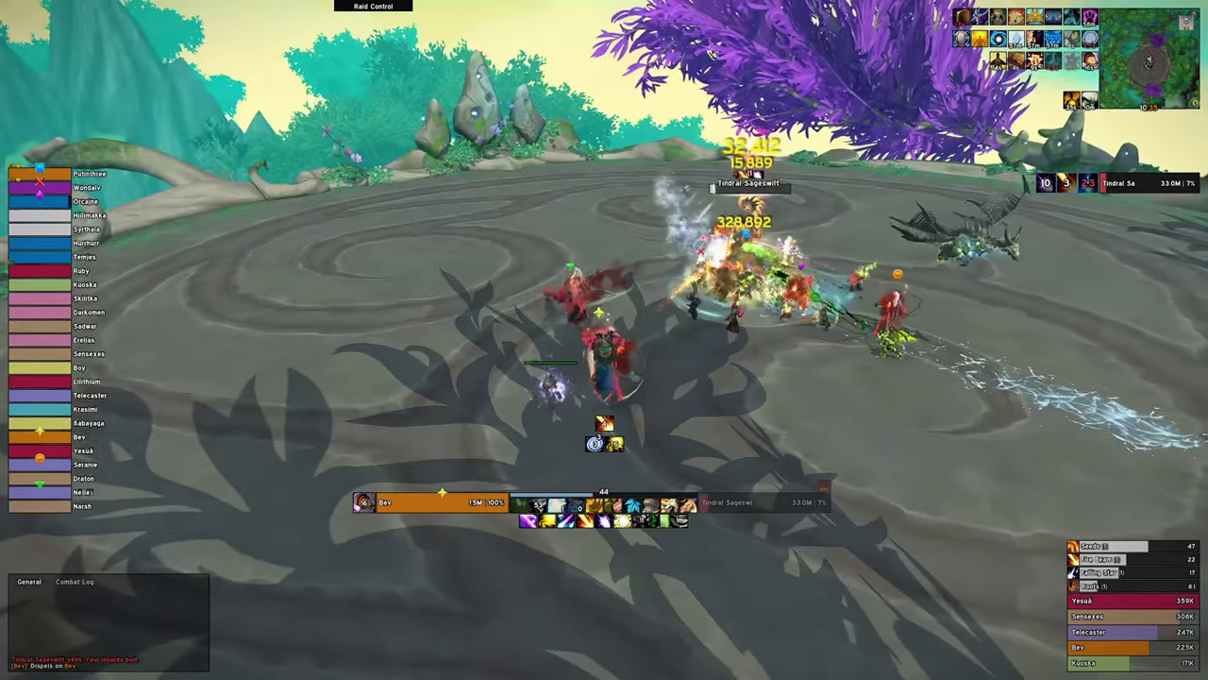
key(1)
key(3)
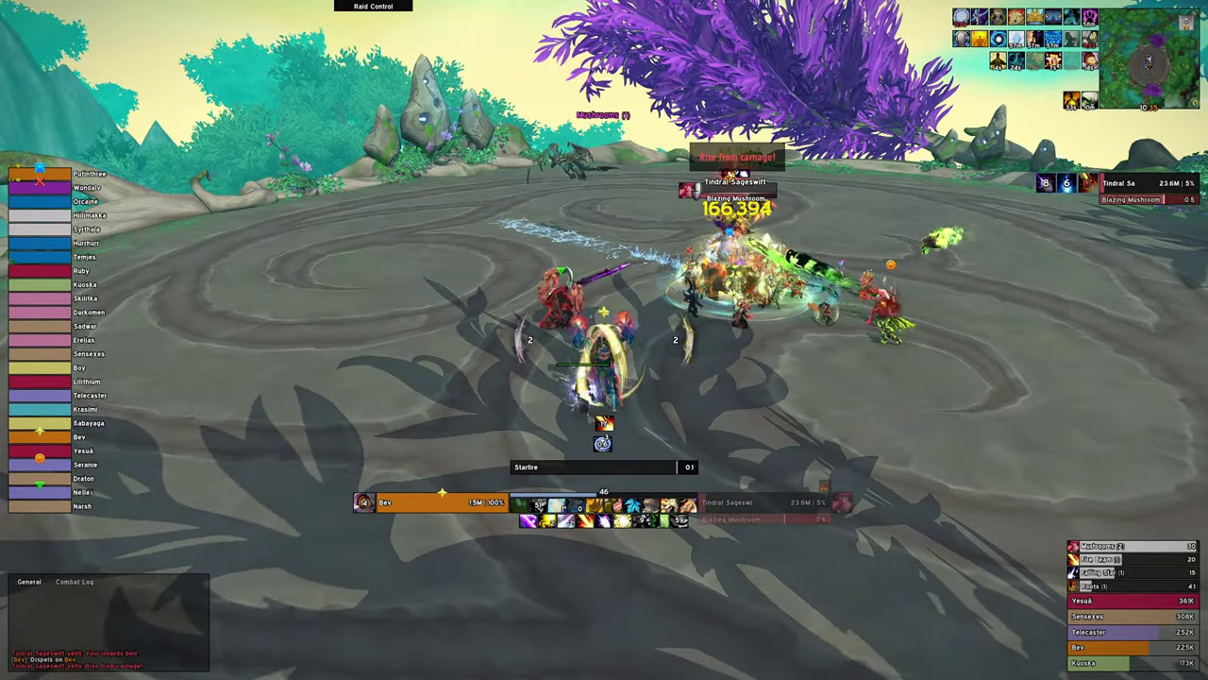
key(a)
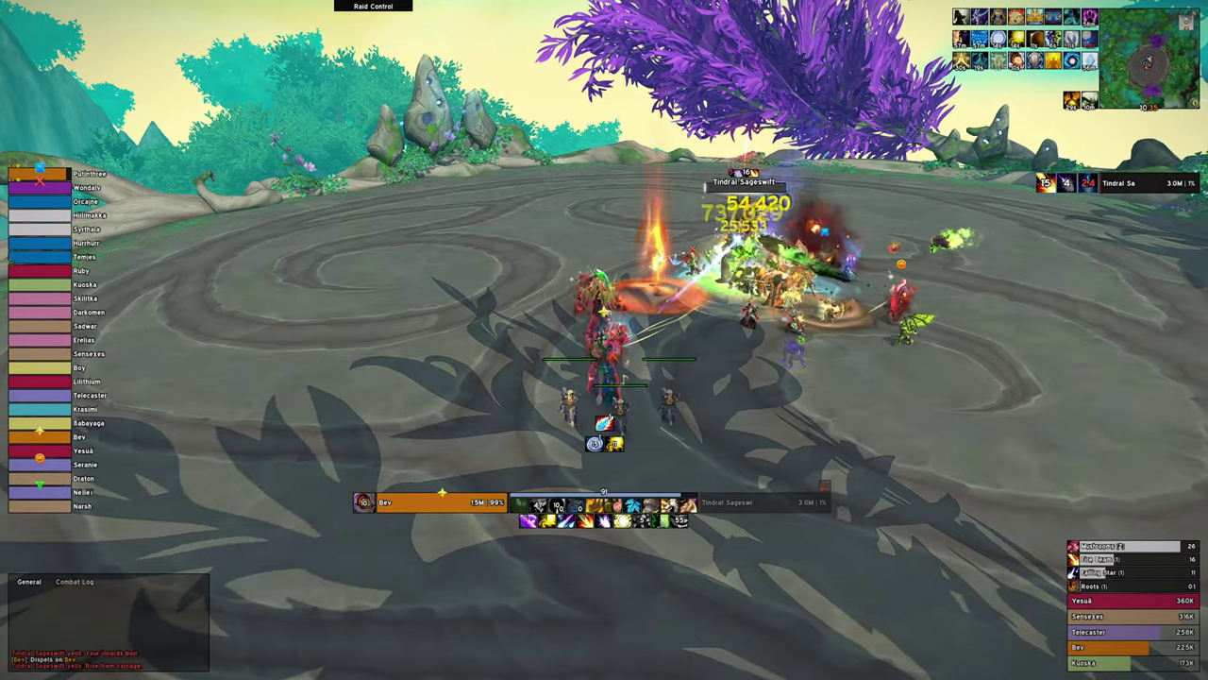
key(w)
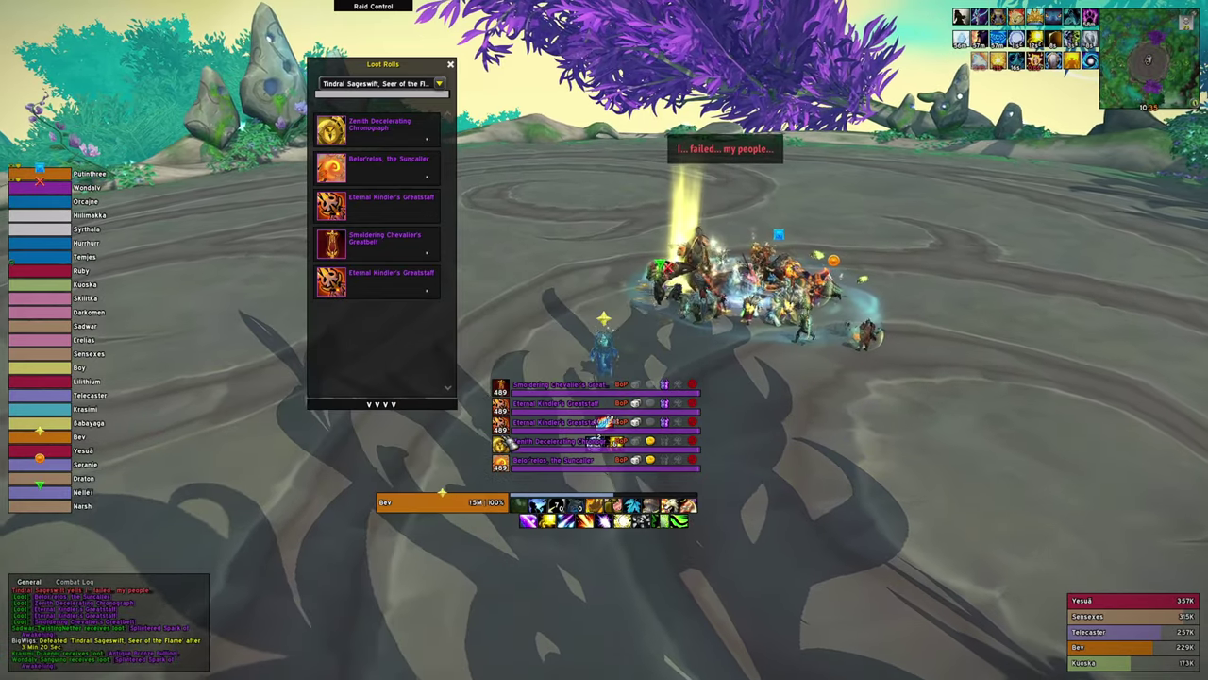
mouse_move(510, 451)
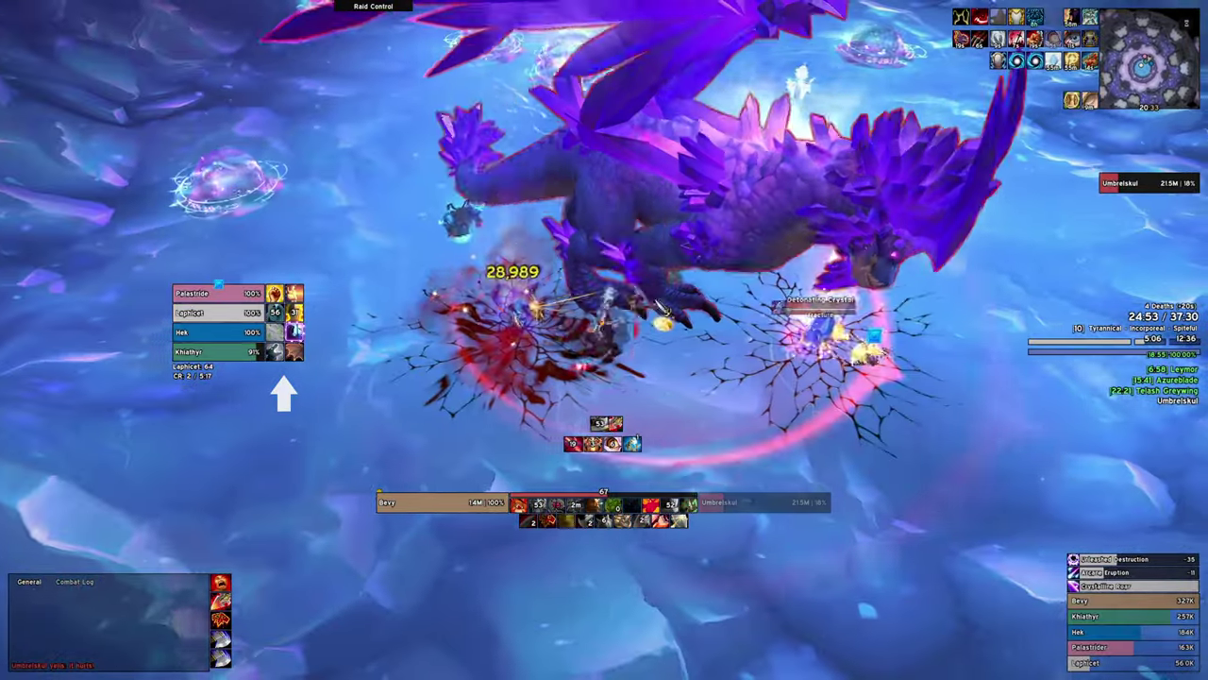
Switch targets between the Detonating Crystal and Umbrelskul during the dungeon boss fight
key(Tab)
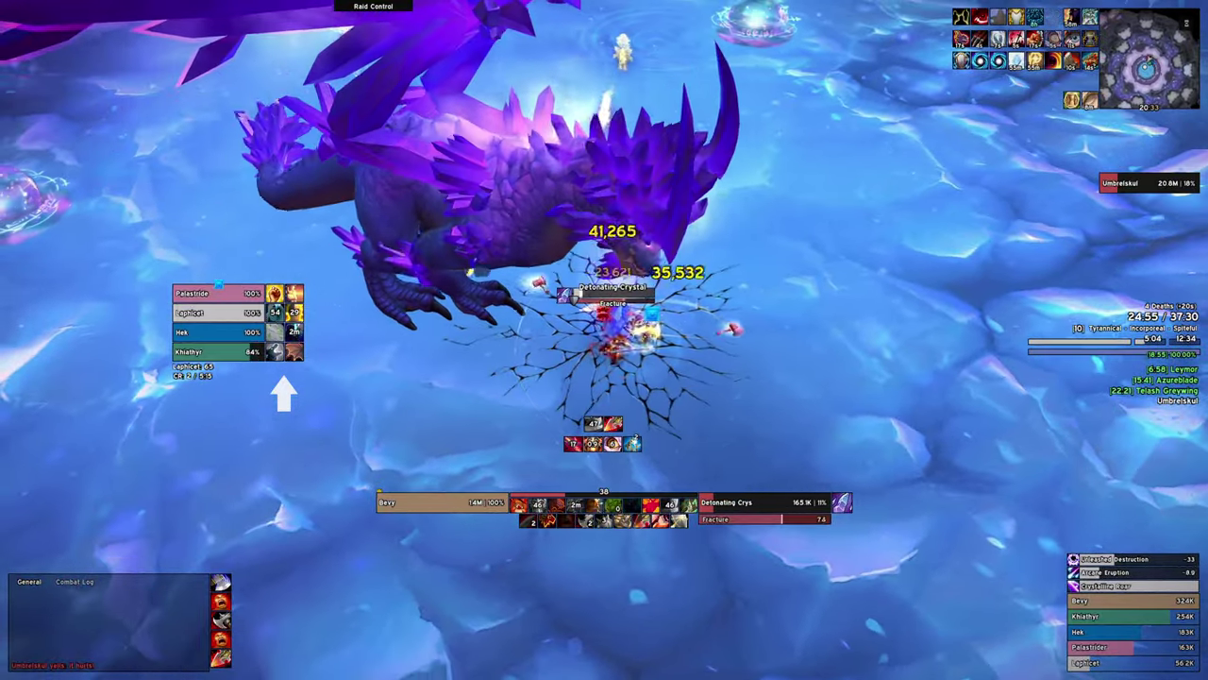
key(Tab)
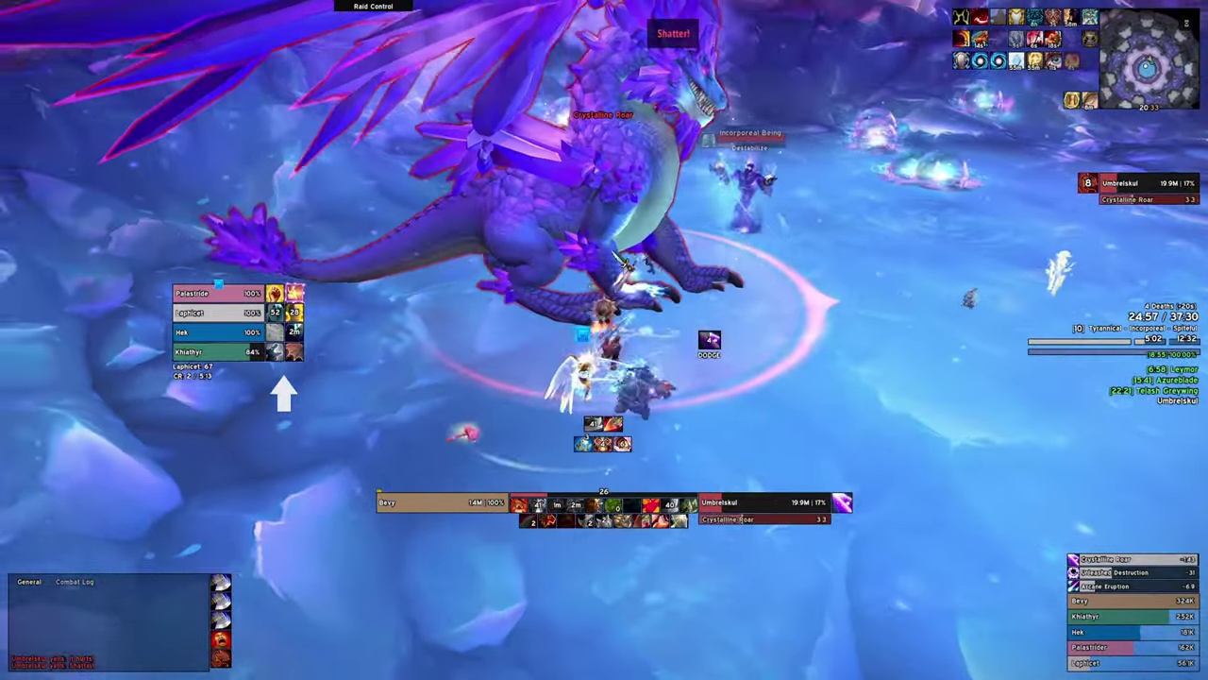
key(Tab)
key(Tab)
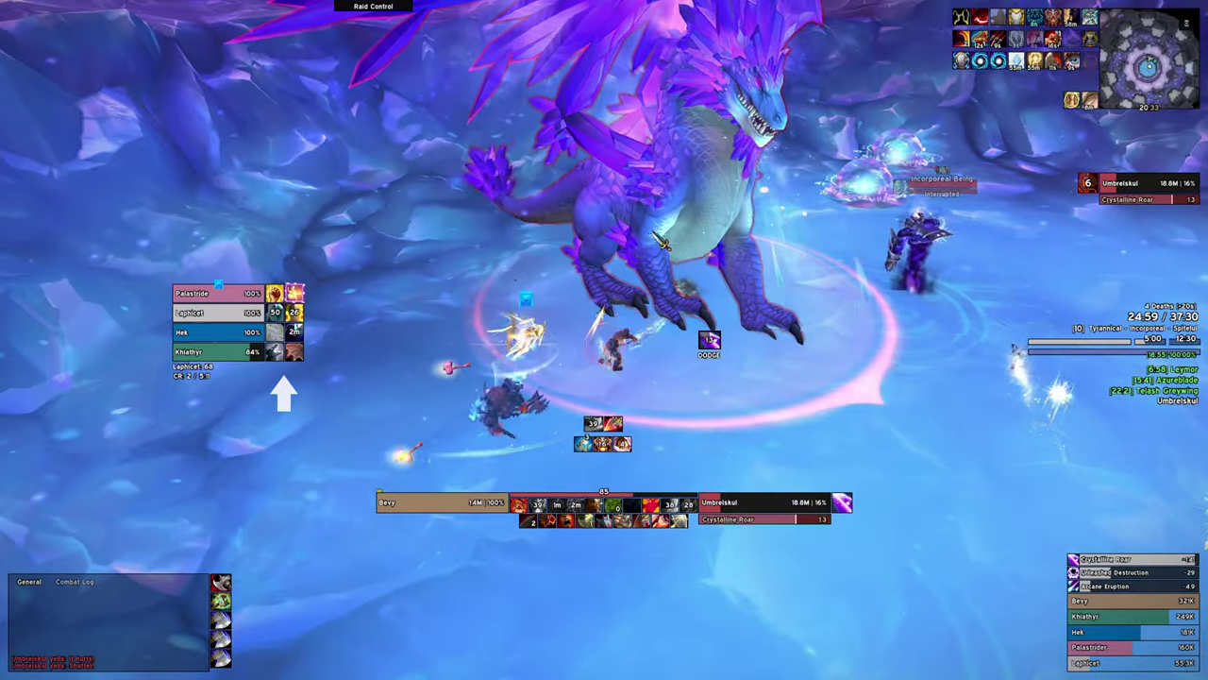
Finish off Umbrelskul with the action bar abilities while circling around the boss
drag(656, 234, 746, 234)
key(2)
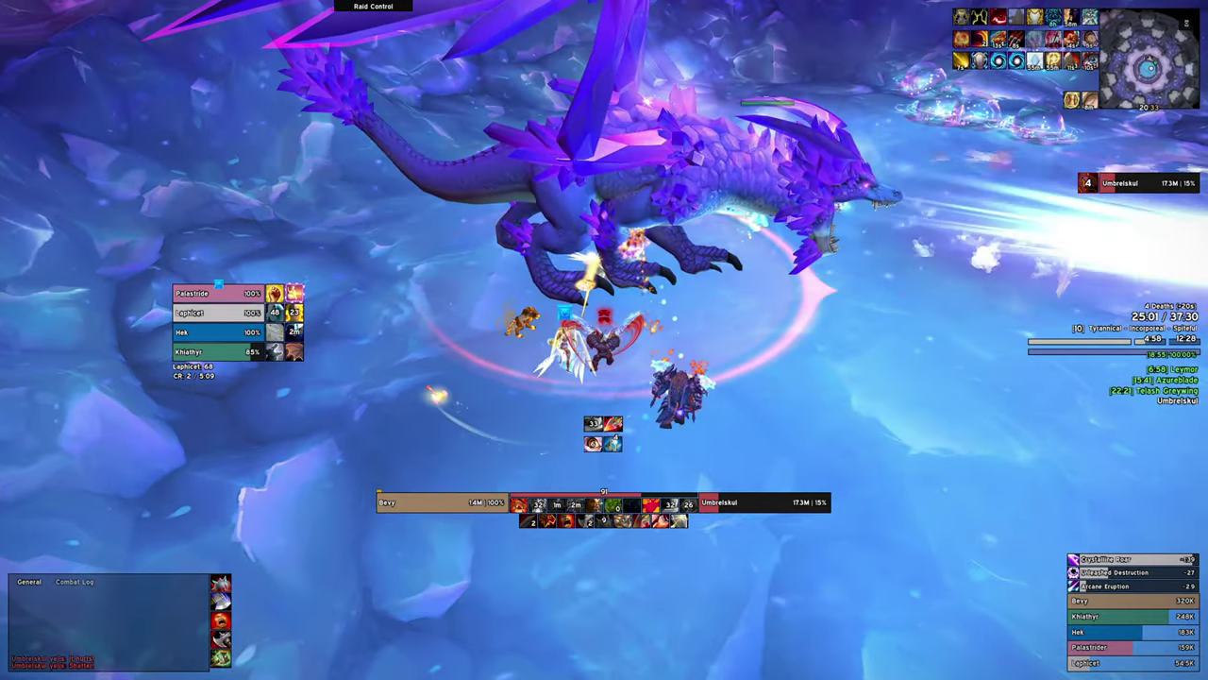
key(3)
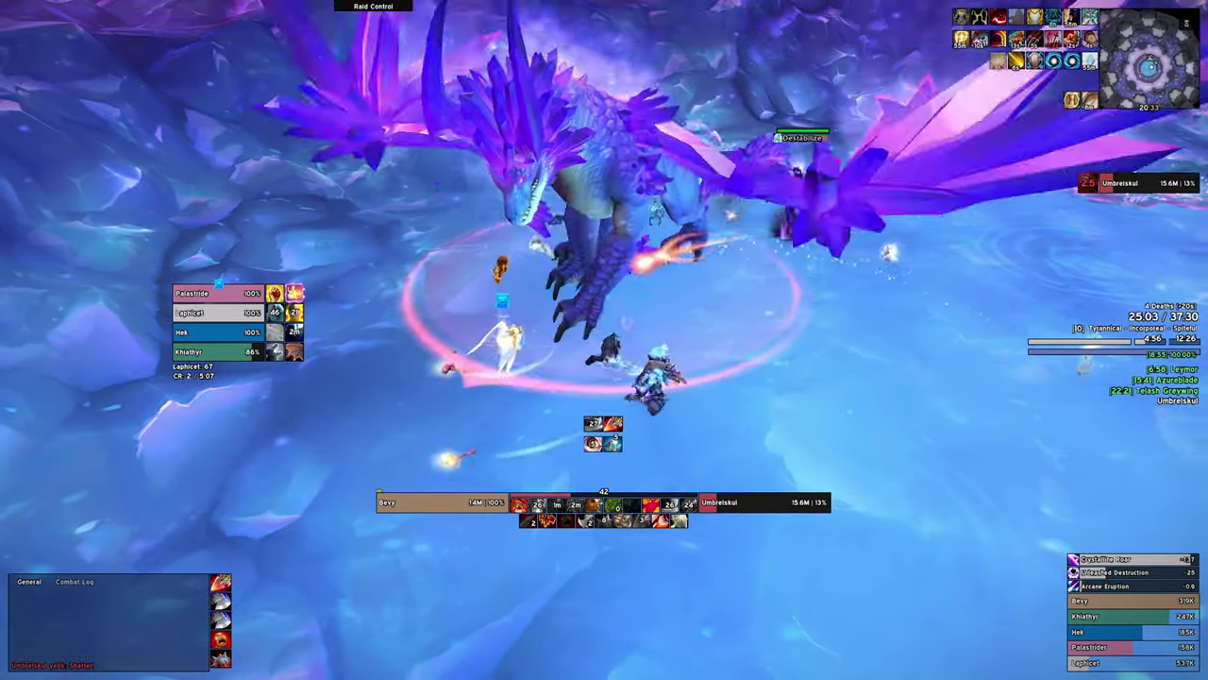
key(1)
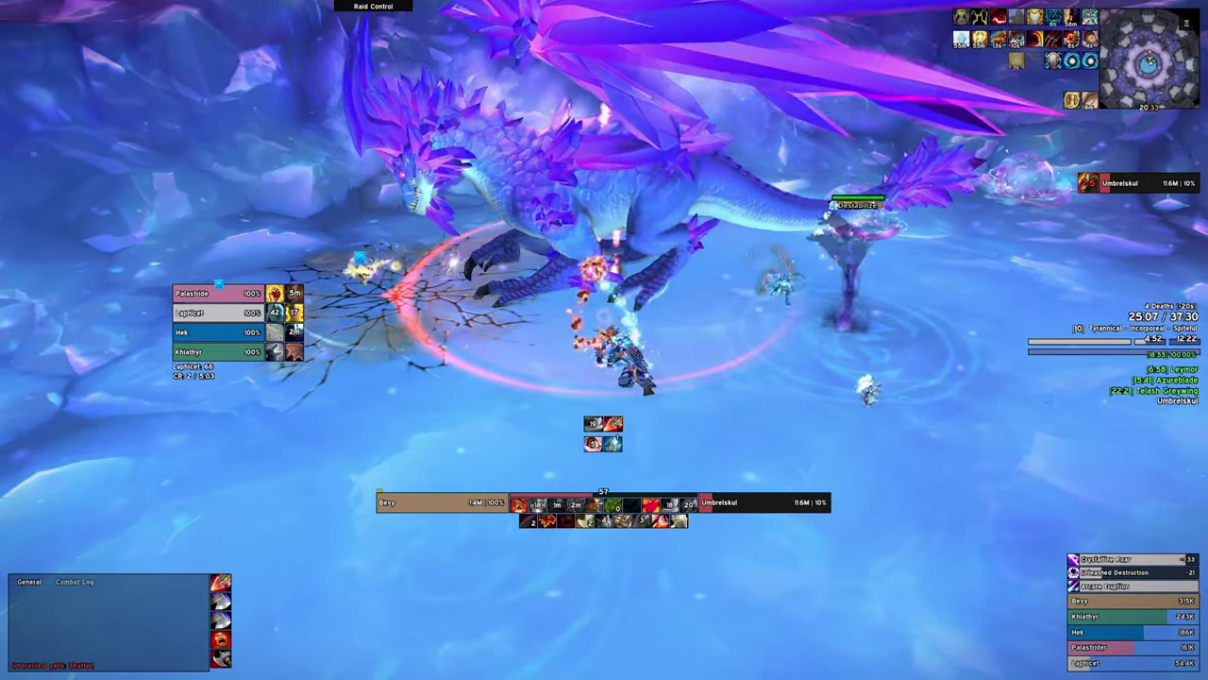
key(3)
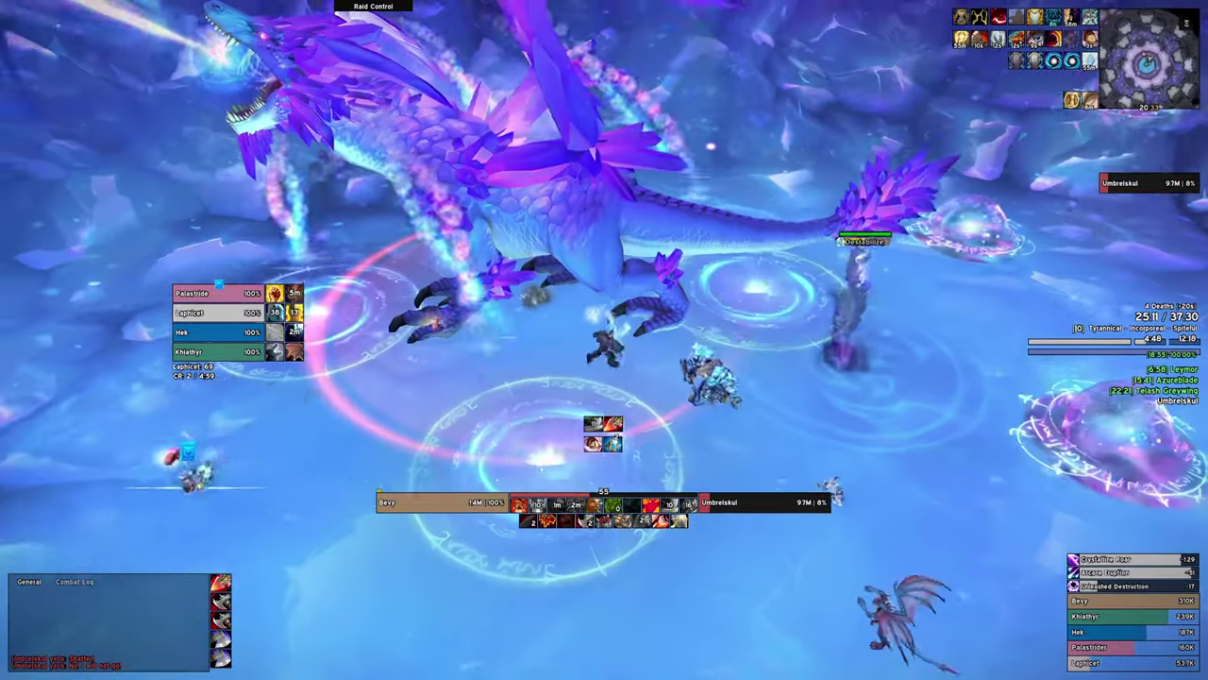
key(1)
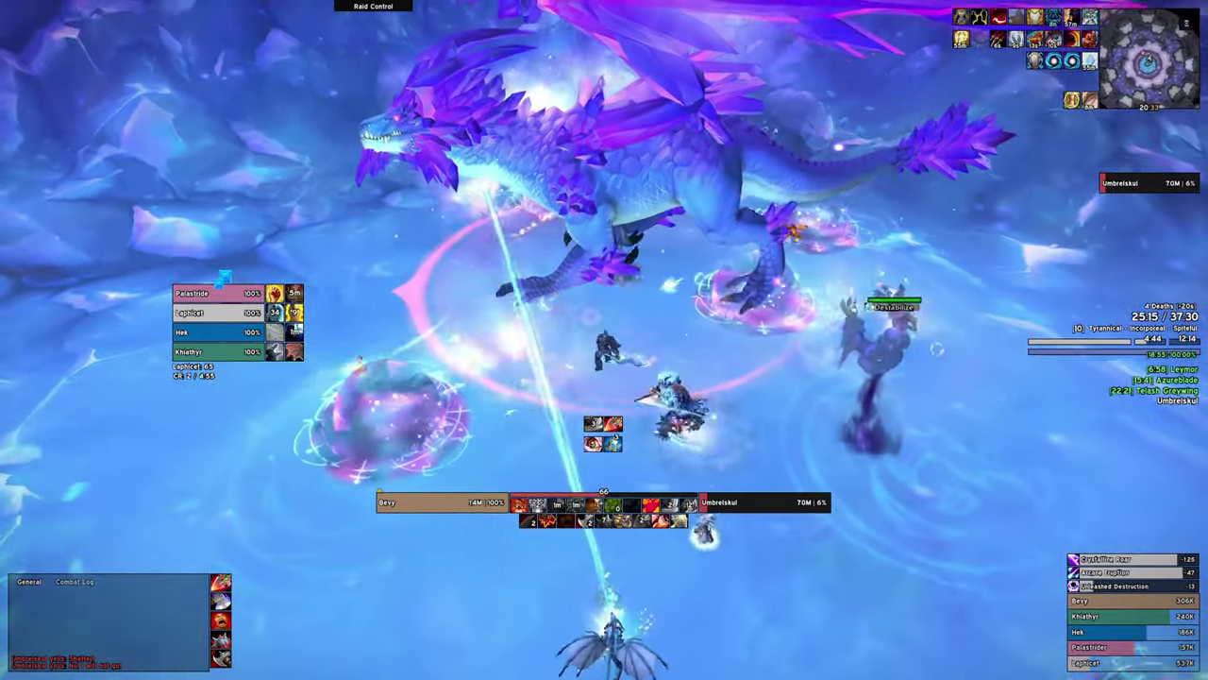
key(2)
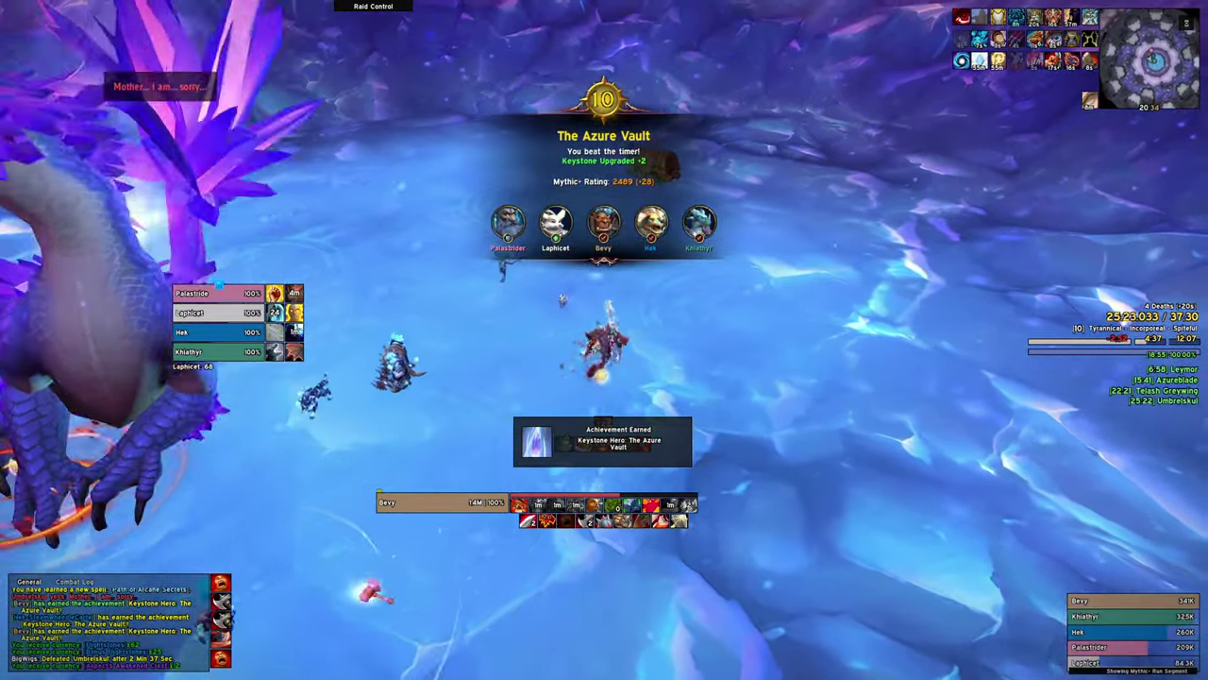
Run to the Challenger's Cache, open it and write "gg" in the party chat
key(w)
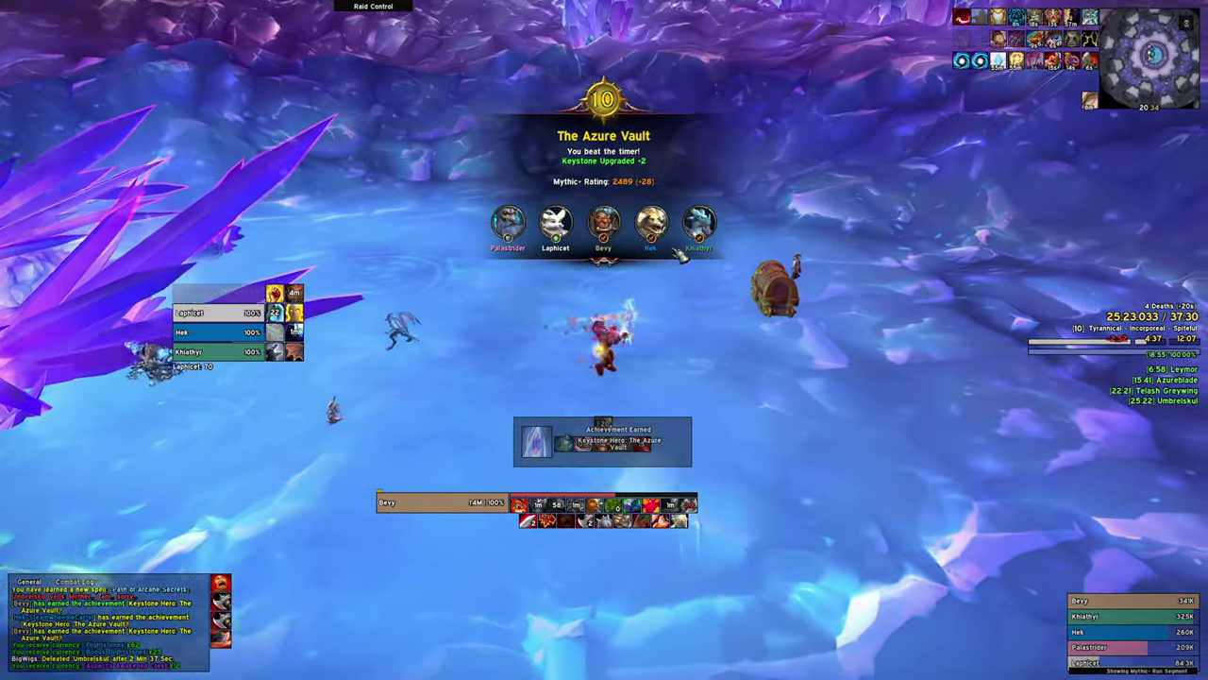
right_click(662, 440)
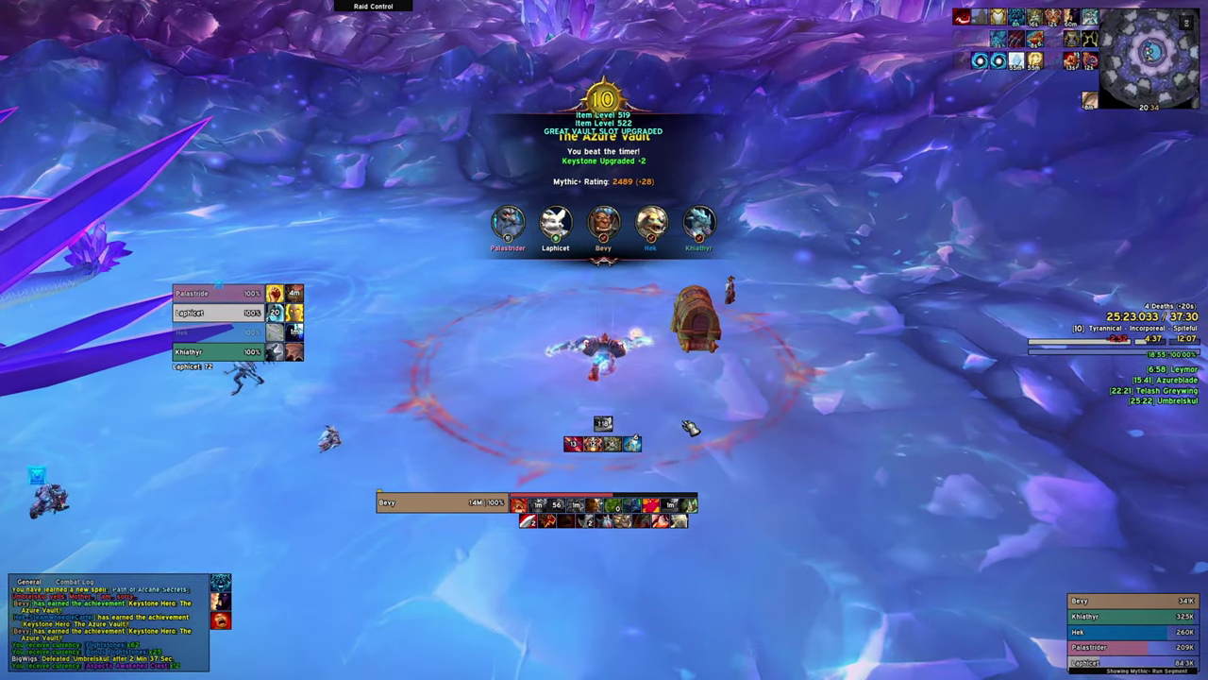
text(gg)
key(Return)
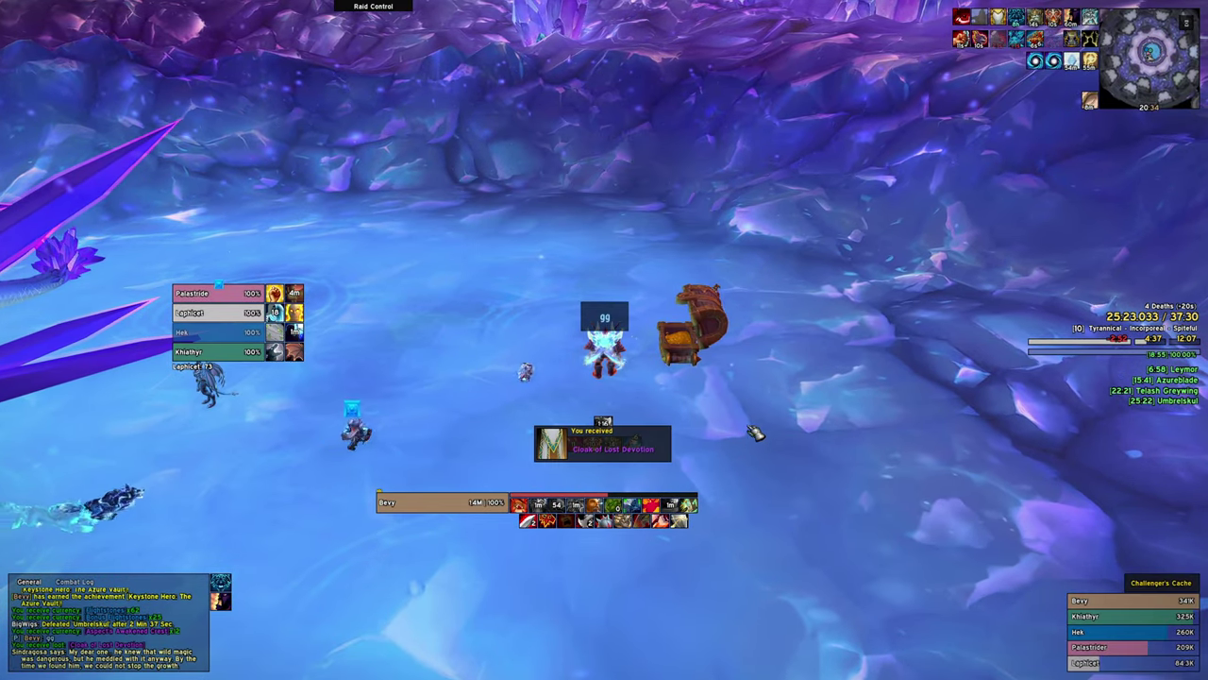
Compare the looted Cloak of Lost Devotion with the equipped cloak, and inspect the Cuirass of Irreparable Madness linked in chat
mouse_move(672, 462)
key(shift)
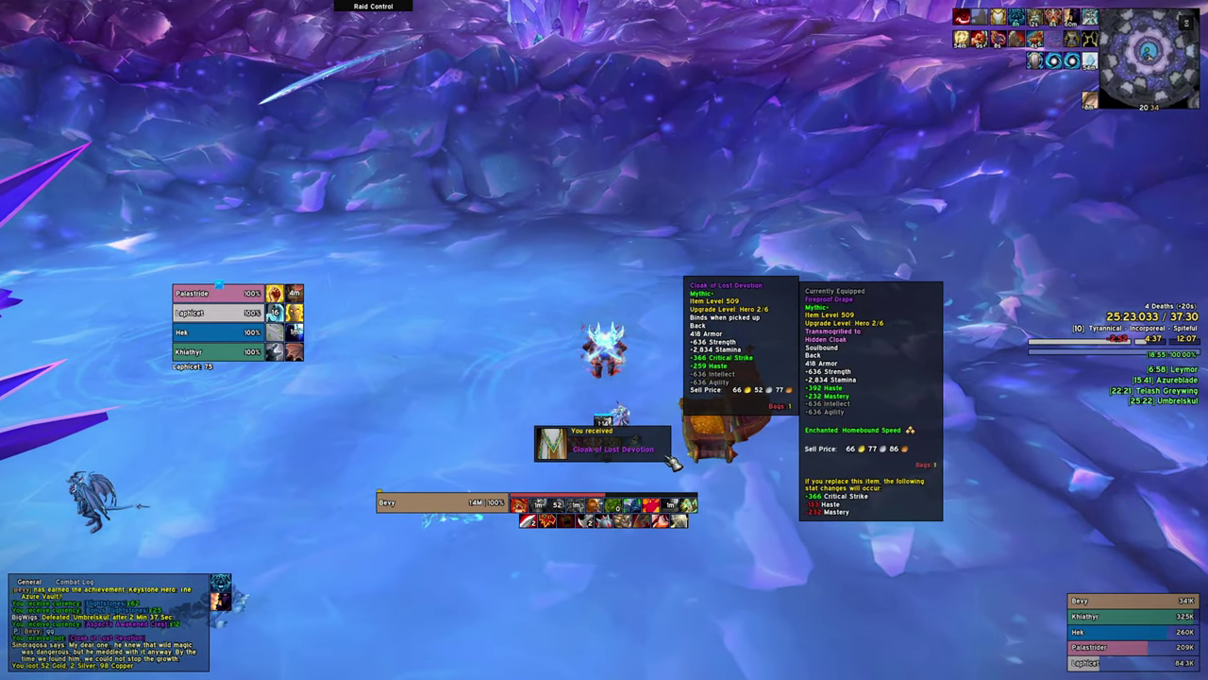
right_click(673, 462)
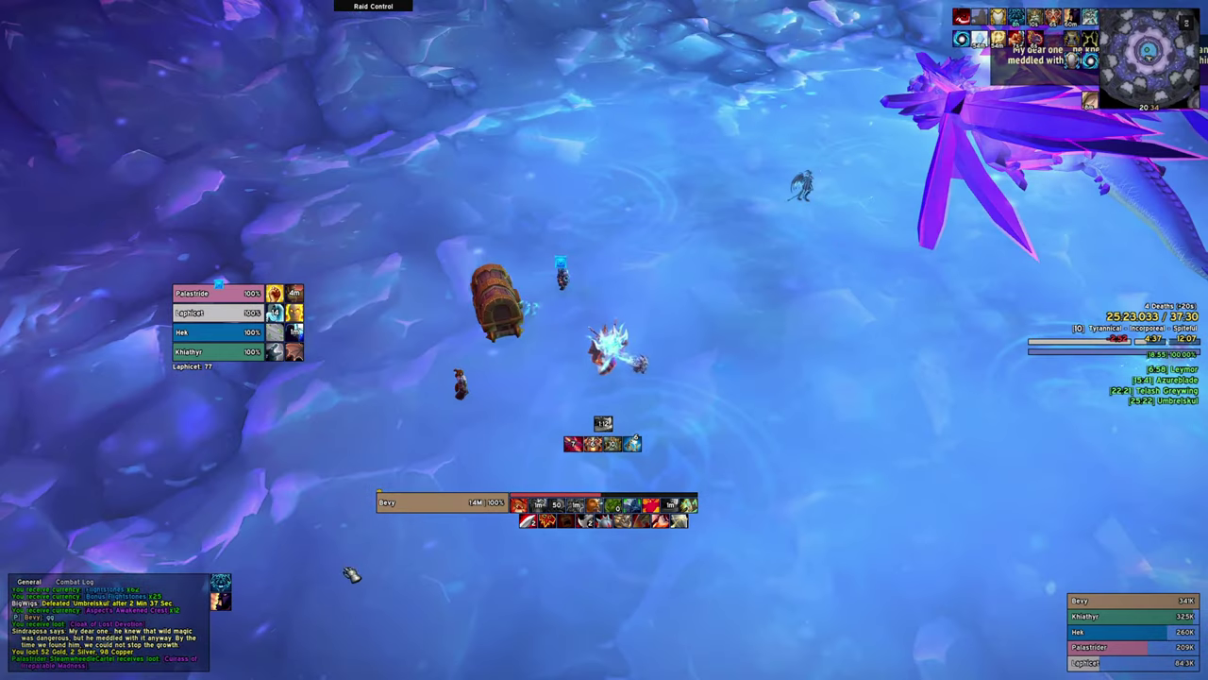
click(188, 665)
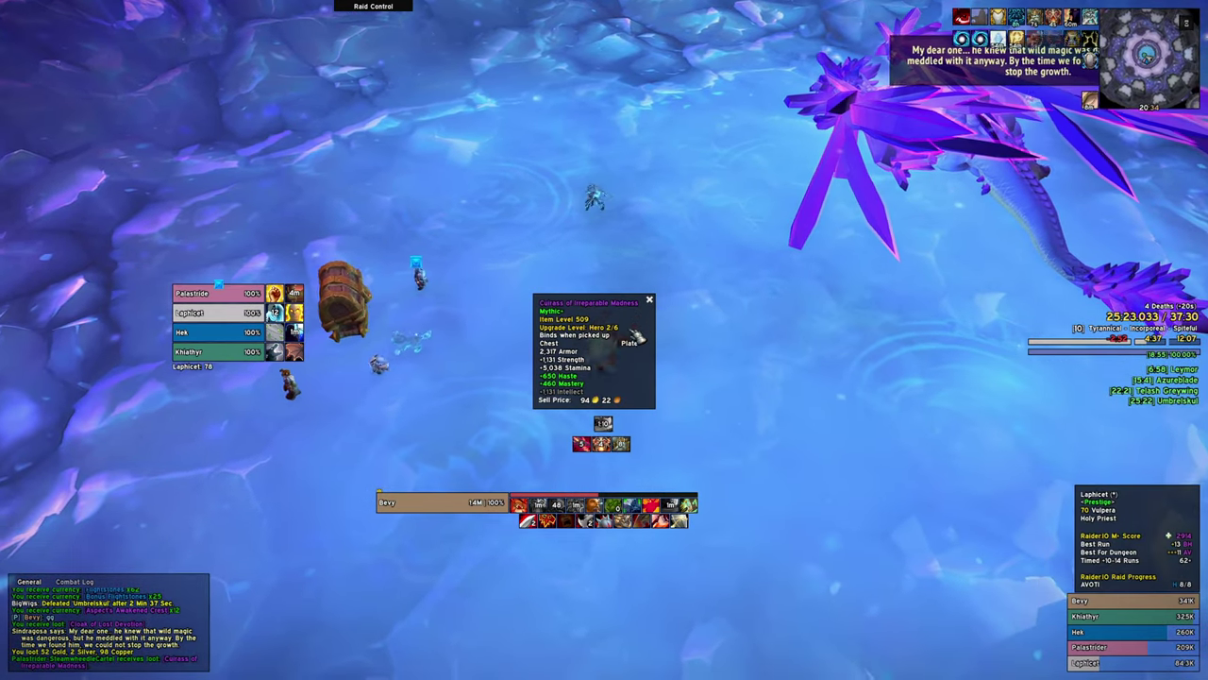
key(shift)
key(a)
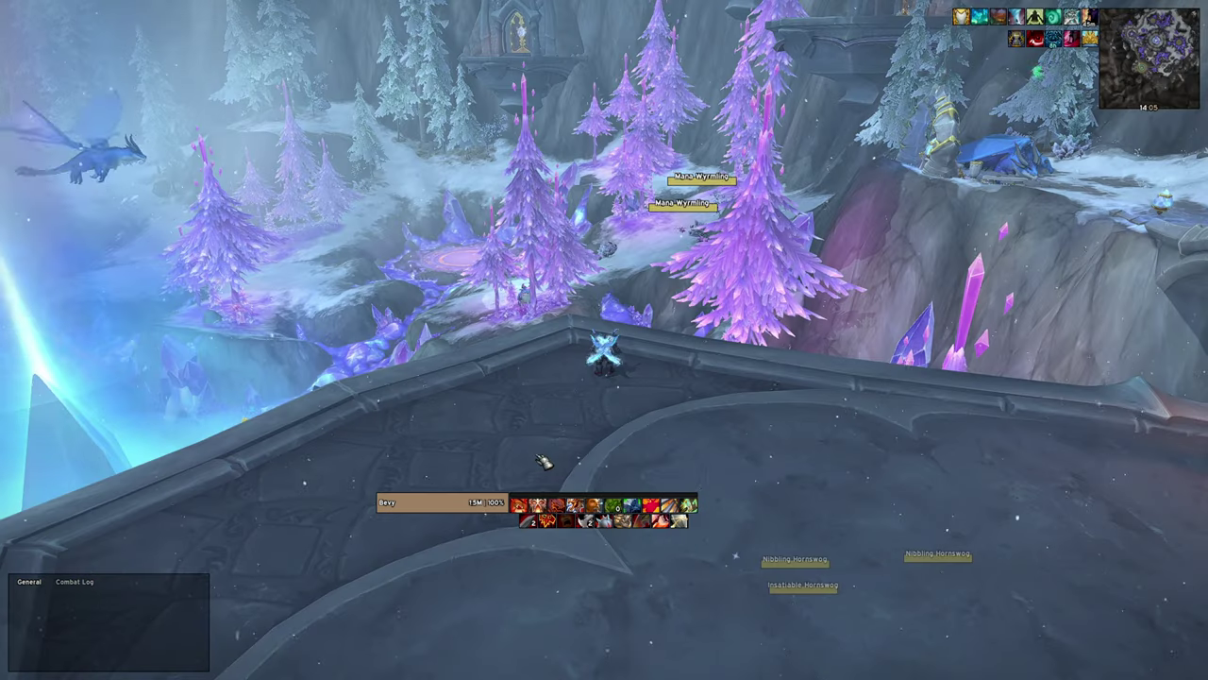
Open OmniCD with /omnicd, turn on the test display for Dungeons, and show the Warrior's offensive spells
text(/omnicd)
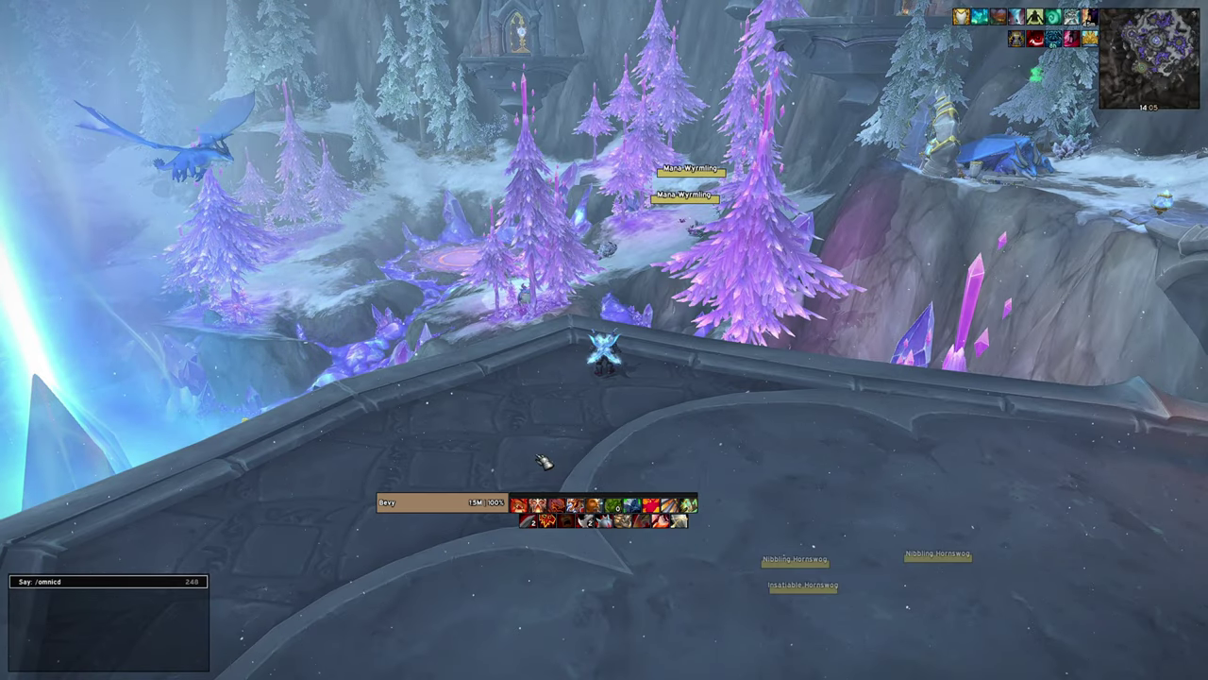
key(Return)
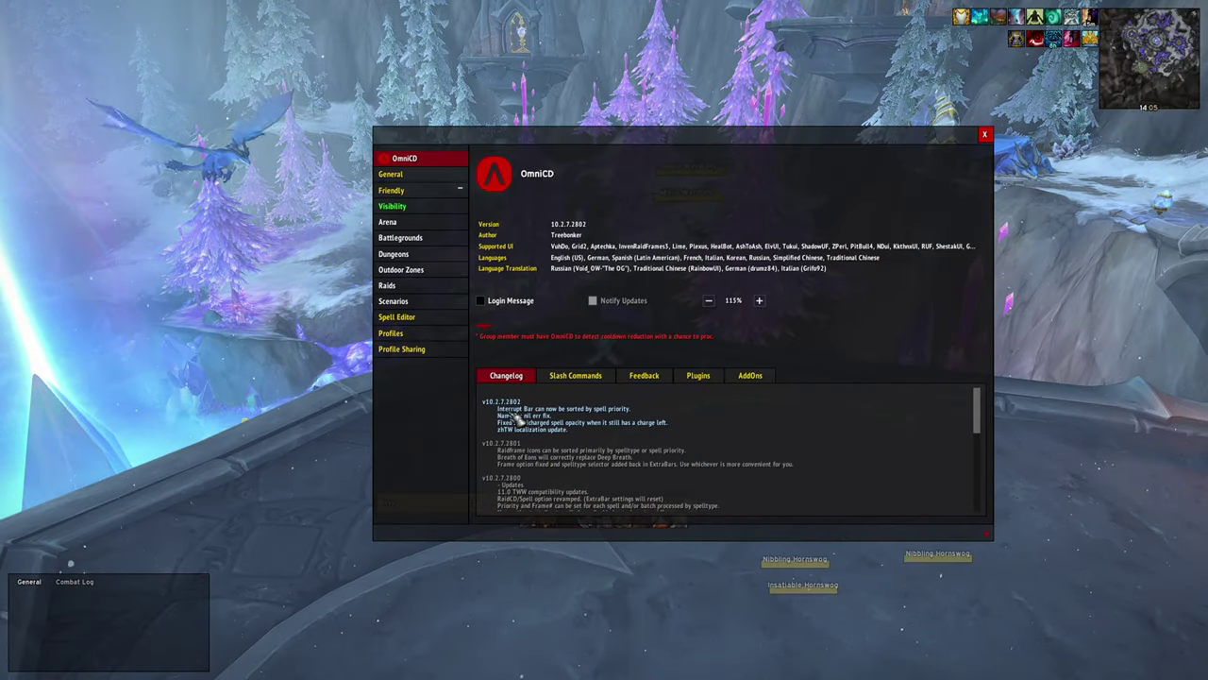
click(416, 255)
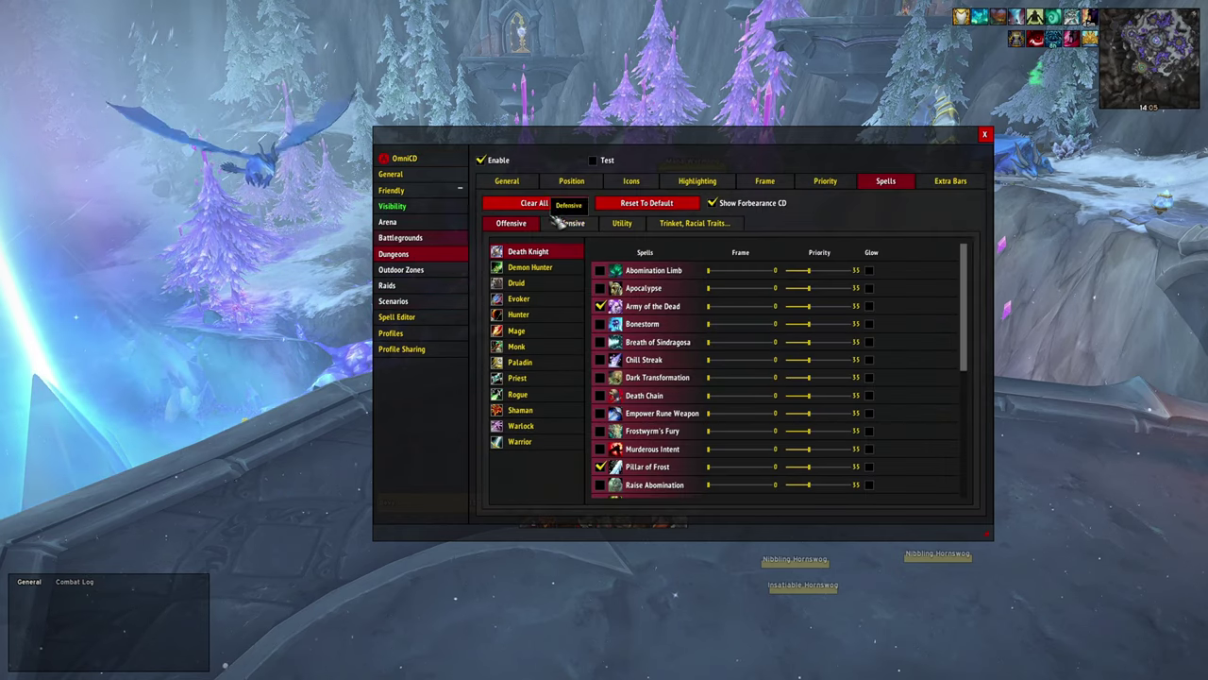
click(593, 160)
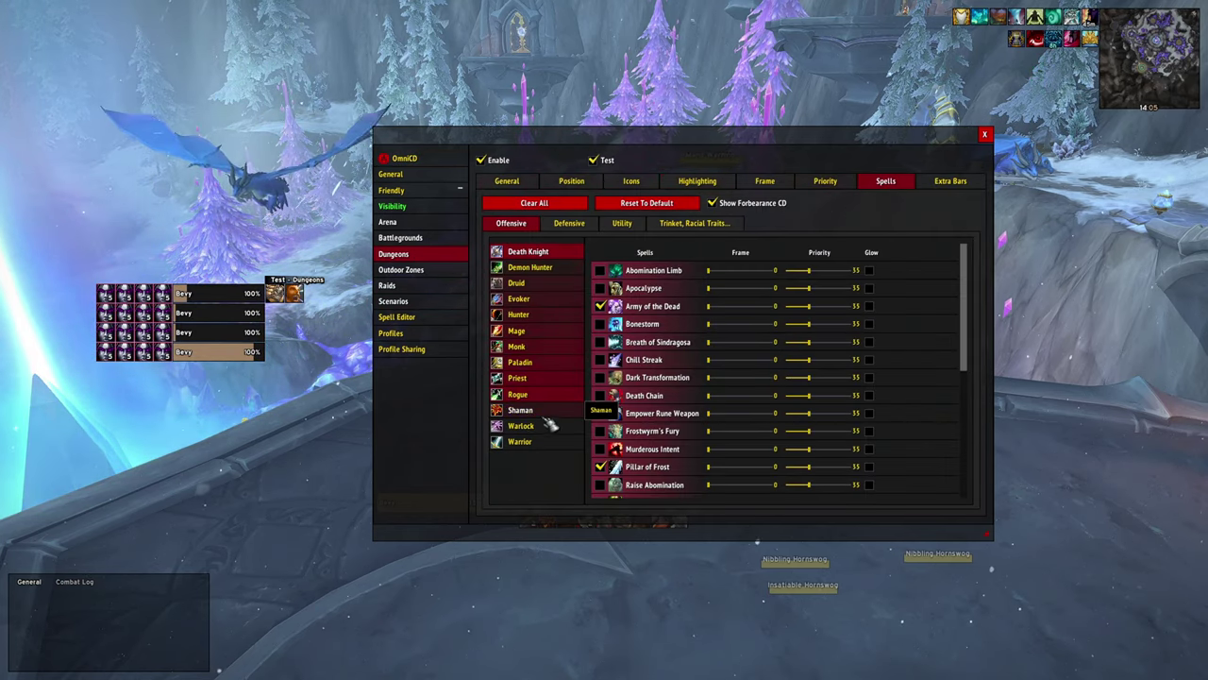
click(549, 442)
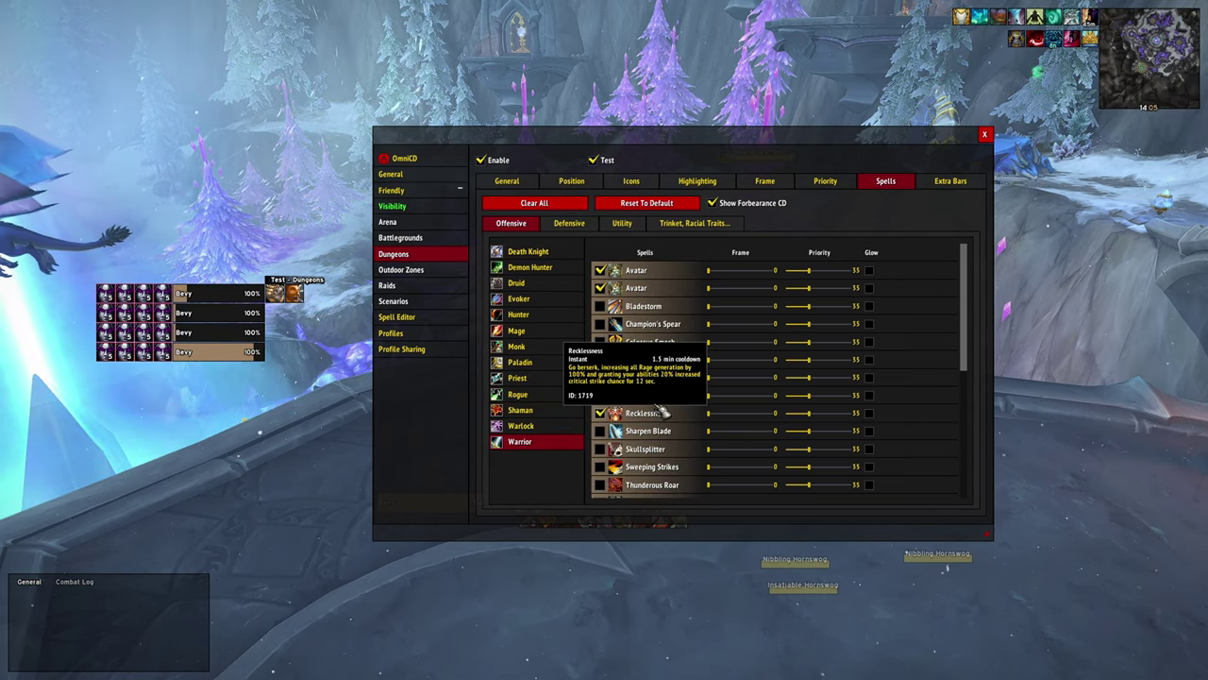
Try a maximum of 4 visible icons in OmniCD's Dungeons position settings, and lower it again
click(587, 185)
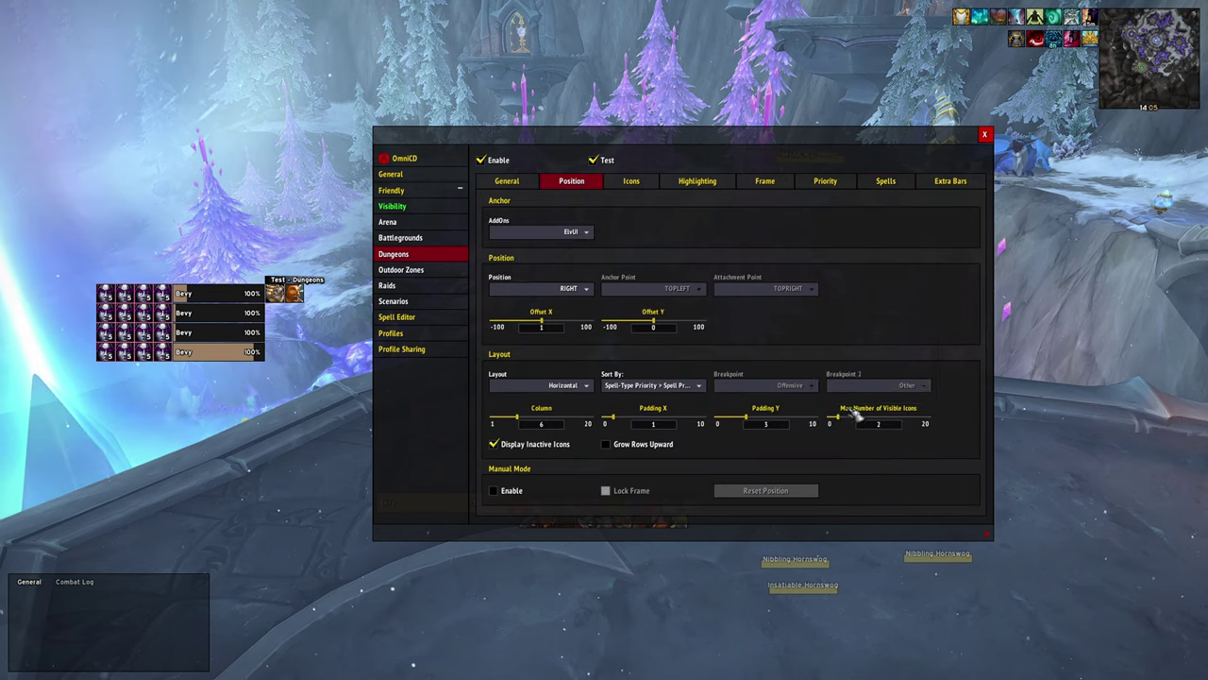
drag(839, 418, 851, 418)
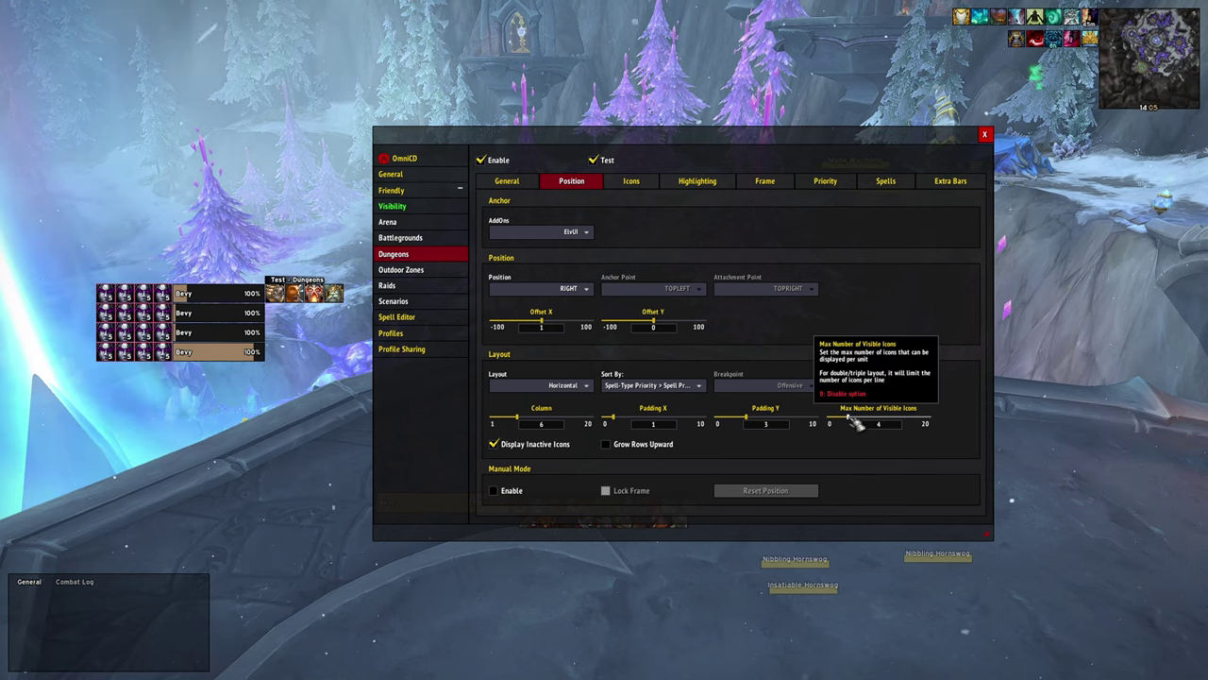
drag(852, 423, 838, 423)
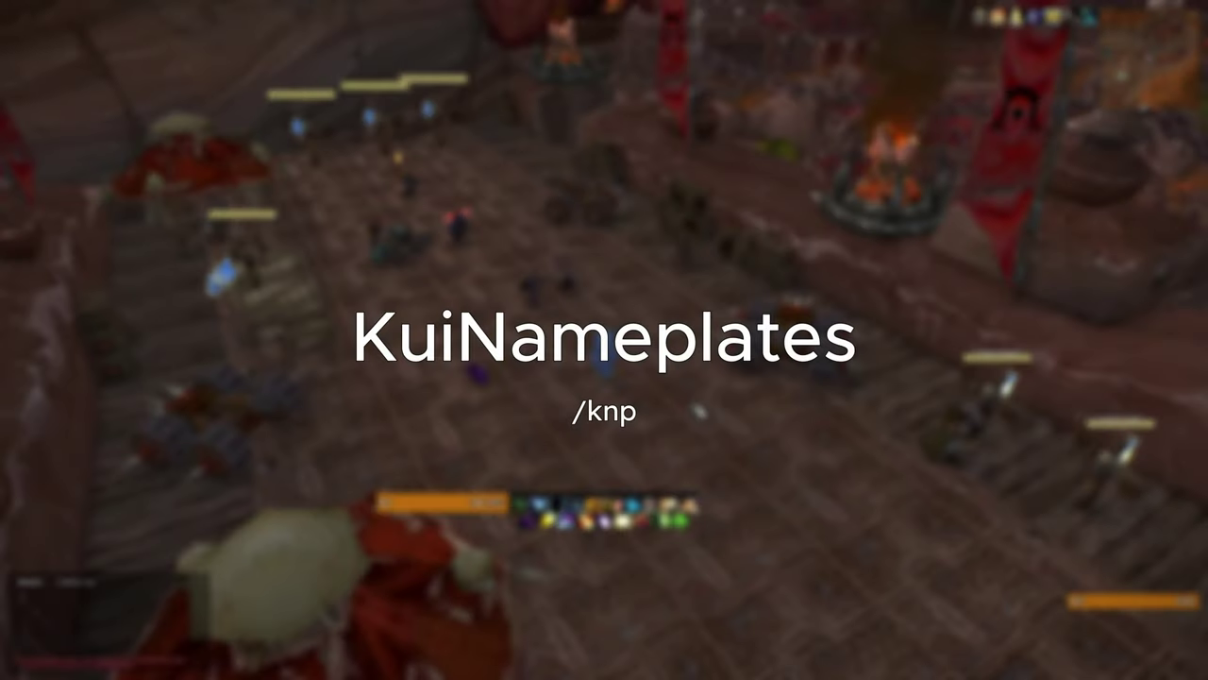
Import the "Mythic Bev KNP" profile string into KuiNameplates with the /knp import command
text(/k)
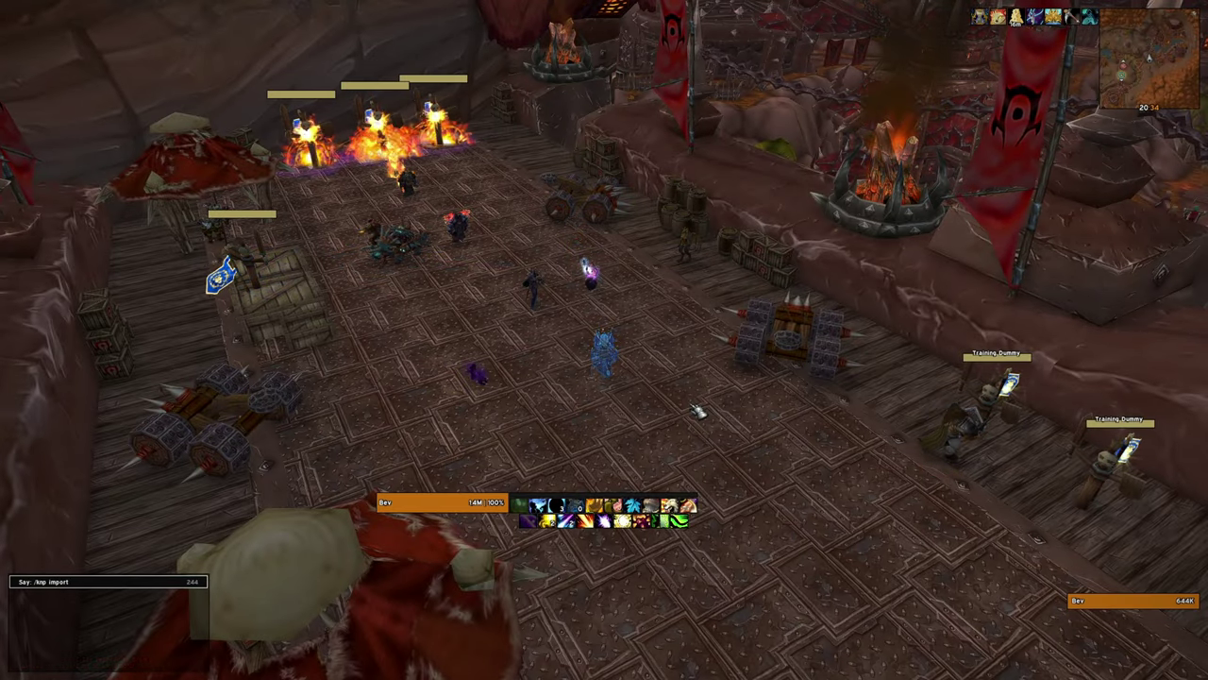
text(np import)
key(Return)
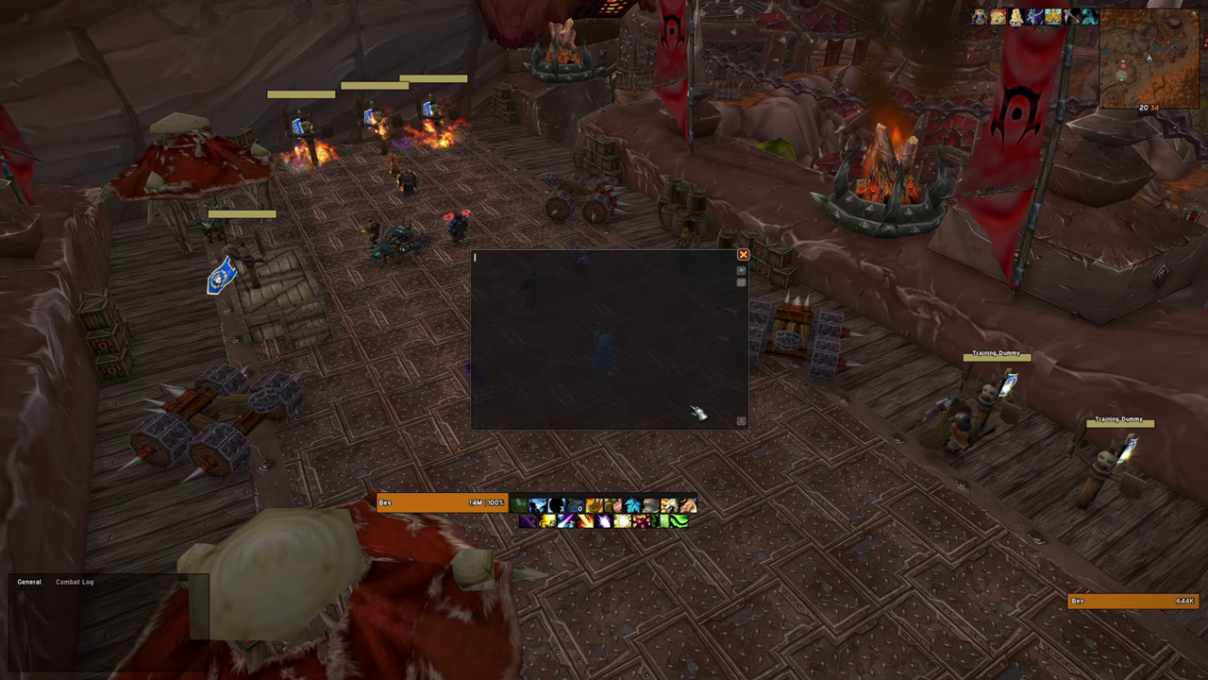
text(Mythic Bev KNP(auras_colour_long={1=1,2=1,3=1},auras_colour_medium={1=1,2=1,3=1},auras_colour_short={1=1,2=0.3,3=0.3},auras_icon_minus_size=20,auras_icon_normal_size=22,auras_icon_squareness=0.6,auras_offset=8,auras_on_personal=false,auras_purge_size=22,bar_texture=OmniCD Flat,castbar_colour={1=0.75,2=0.75,3=0.9,4=1},castbar_unin_colour={1=0.8,2=0.3,3=0.3,4=1},classpowers_enable=false,colour_absorb={1=0.3,2=0.7,3=1,4=0.5},colour_enemy_class=false,colour_enemy_pet={1=0.78,2=0.251,3=0.251},colour_enemy_player={1=0.78,2=0.251,3=0.251},colour_friendly={1=0.2,2=0.6,3=0.1,4=1},colour_hated={1=1,2=0.318,3=0.329,4=1},colour_neutral={1=1,2=0.925,3=0.412,4=1},colour_self_class=false,colour_tapped={1=0.5,2=0.5,3=0.5,4=1},cvar_clamp_bottom=0.1,cvar_clamp_top=0.1,cvar_enable=true,cvar_overlap_v=2,cvar_personal_show_combat=false,execute_percent=0,fade_avoid_nameonly=false,font_face=Expressway,font_size_normal=12,font_size_small=11,frame_glow_threat=false,frame_height_minus=12,frame_minus_size=false,frame_padding_x=4,frame_padding_y=4,frame_width=110,frame_width_target=130,glow_as_shadow=false,hide_names=false,ignore_uiscale=true,mouseover_highlight=false,nameonly=false,tank_mode=false,tankmode_force_enable=true,tankmode_other_colour={1=0.737,2=0.329,3=0.894},tankmode_tank_colour={1=0.737,2=0.329,3=0.894},tankmode_trans_colour={1=0.737,2=0.329,3=0.894},target_arrows_size=20,target_glow_colour={1=0.98,2=0.98,3=0.98,4=0}))
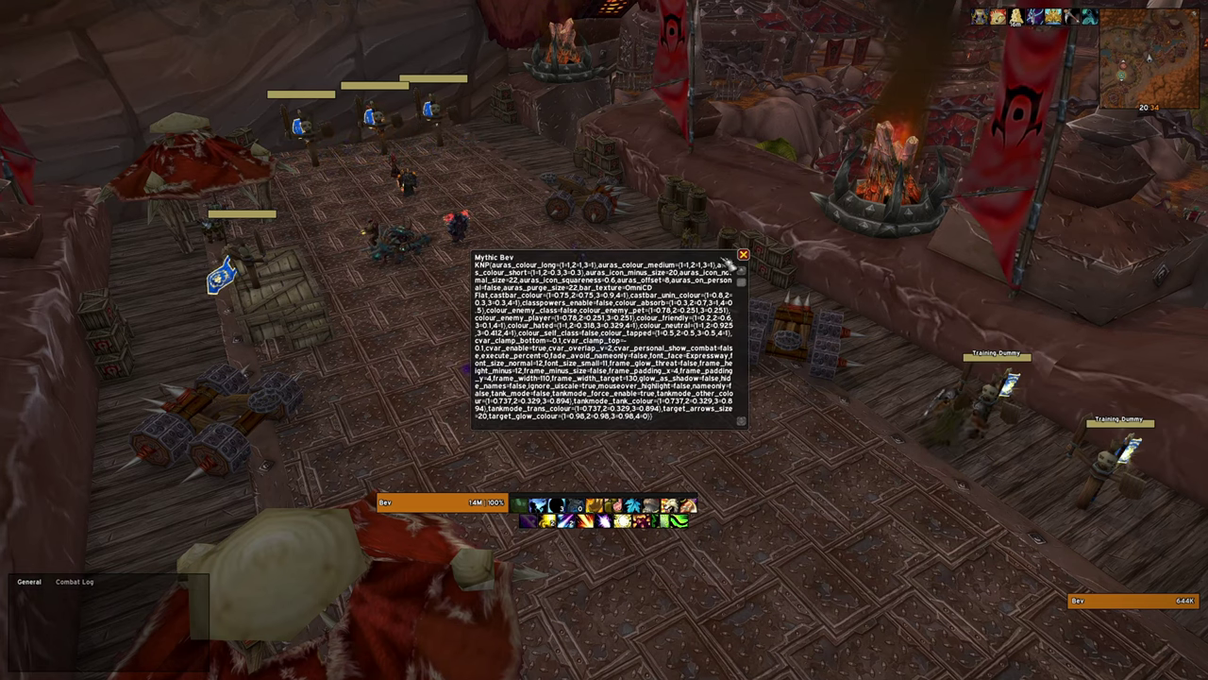
click(745, 255)
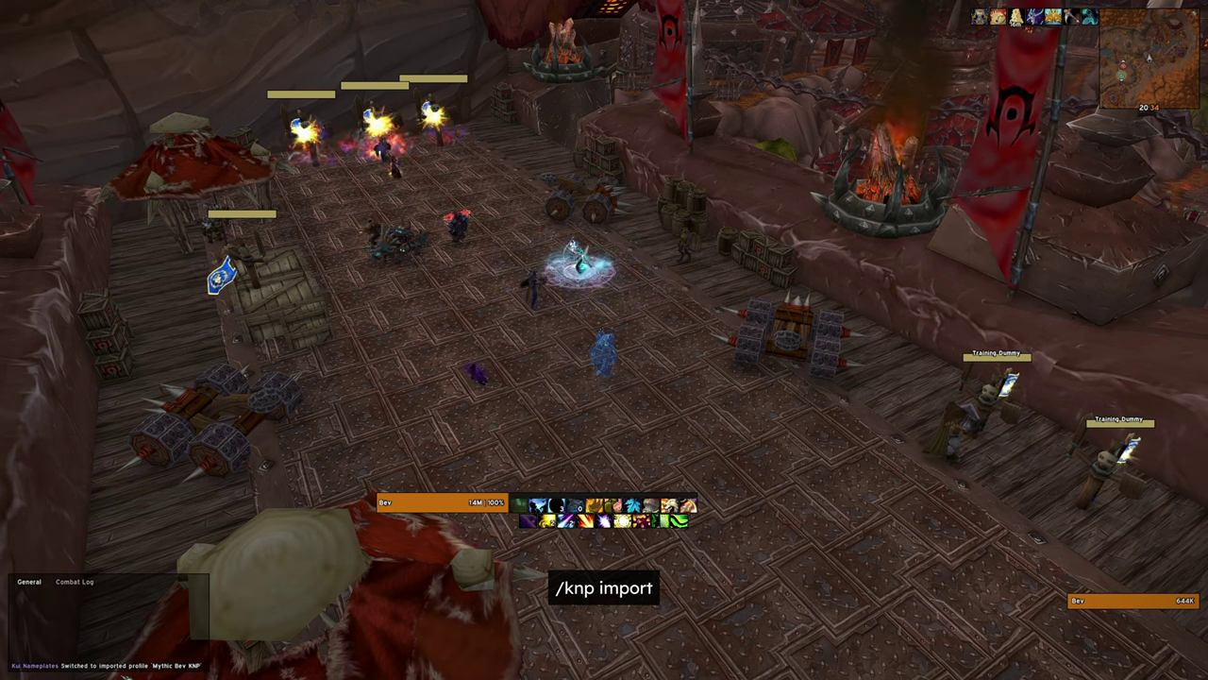
Open the Kui Nameplates options with the /knp command
drag(233, 567, 151, 568)
text(/knp)
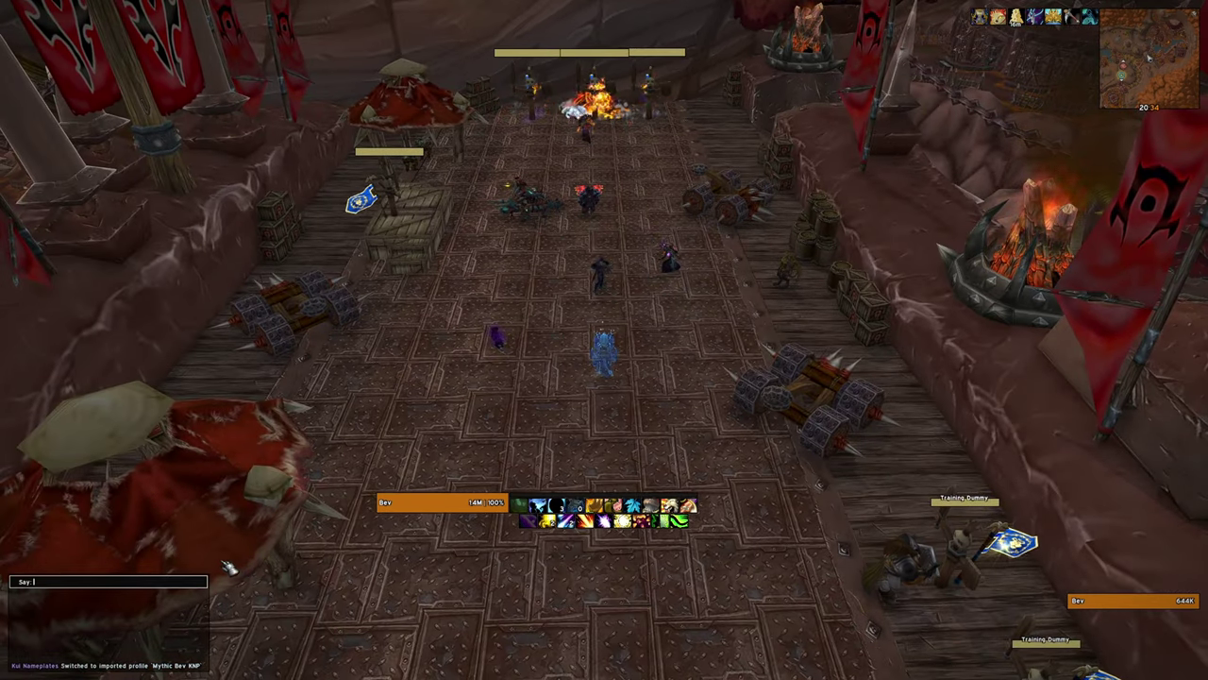
key(Return)
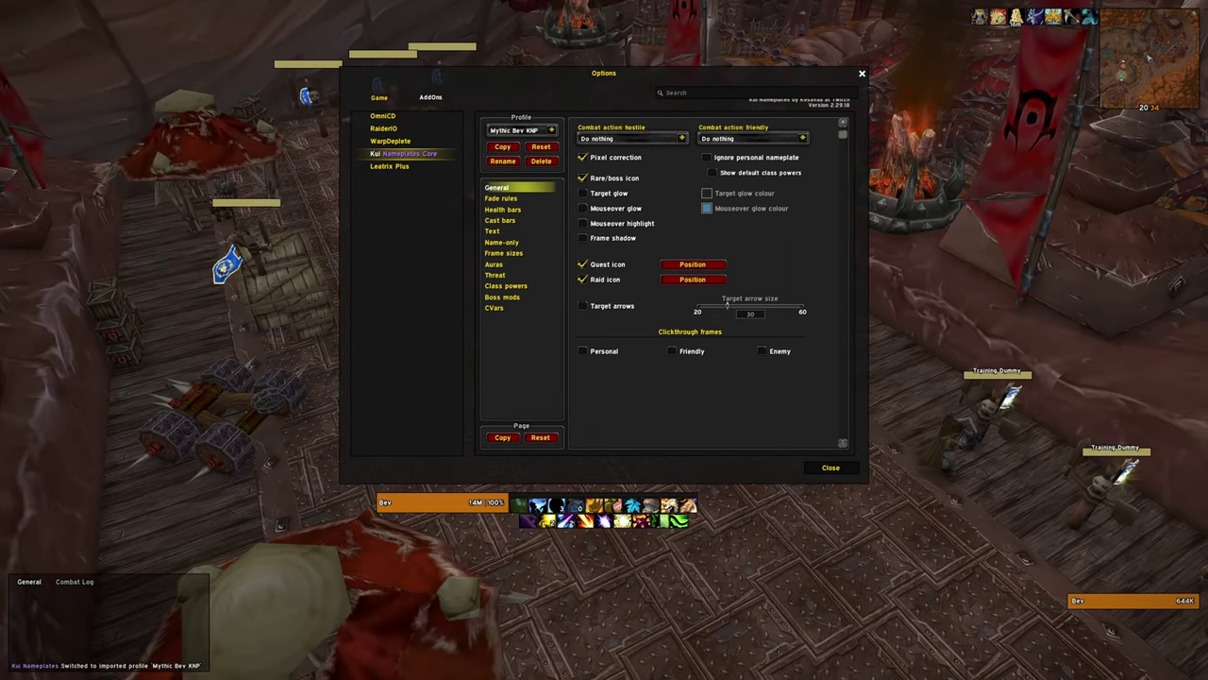
With a Training Dummy targeted, switch the nameplate profile to default and back to Mythic Bev KNP, and close the Details! scroll window
click(252, 245)
click(550, 130)
click(506, 160)
click(552, 130)
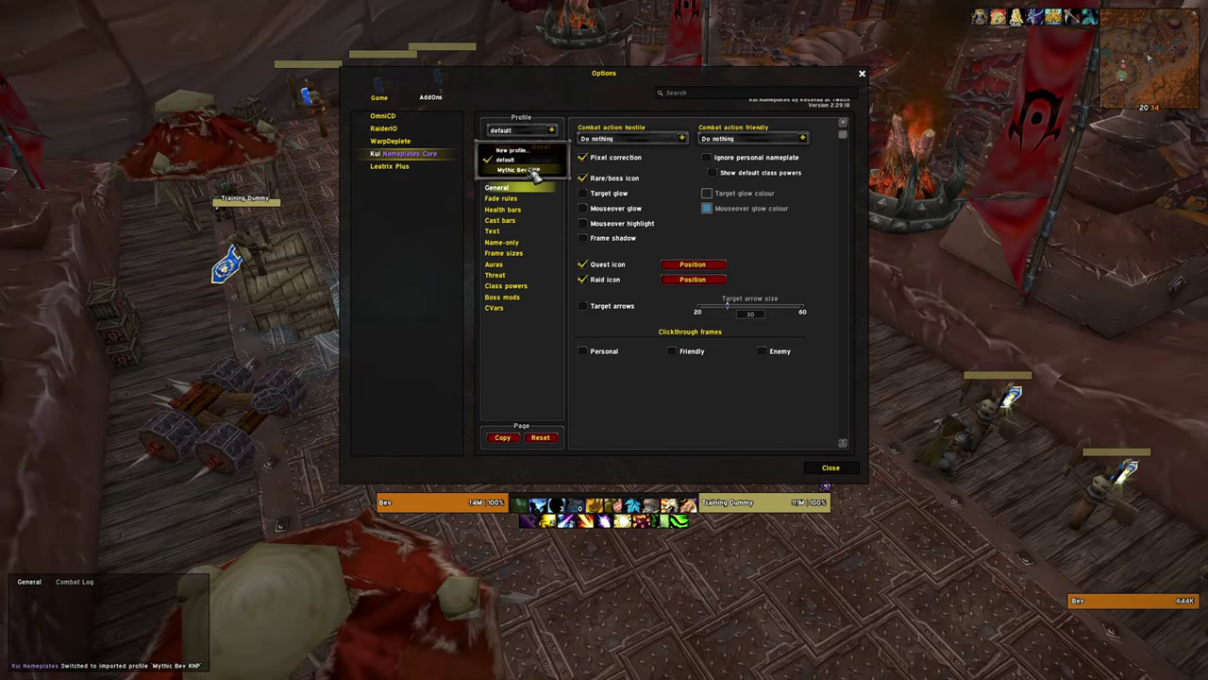
click(529, 172)
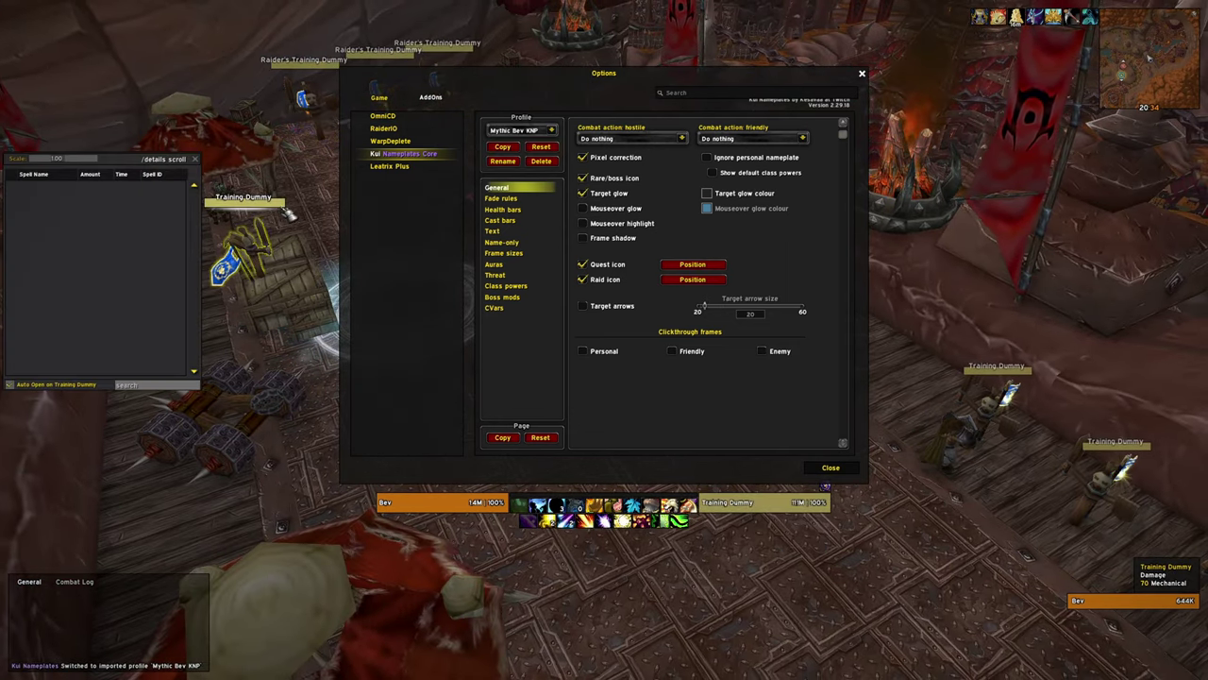
click(195, 159)
drag(196, 160, 397, 163)
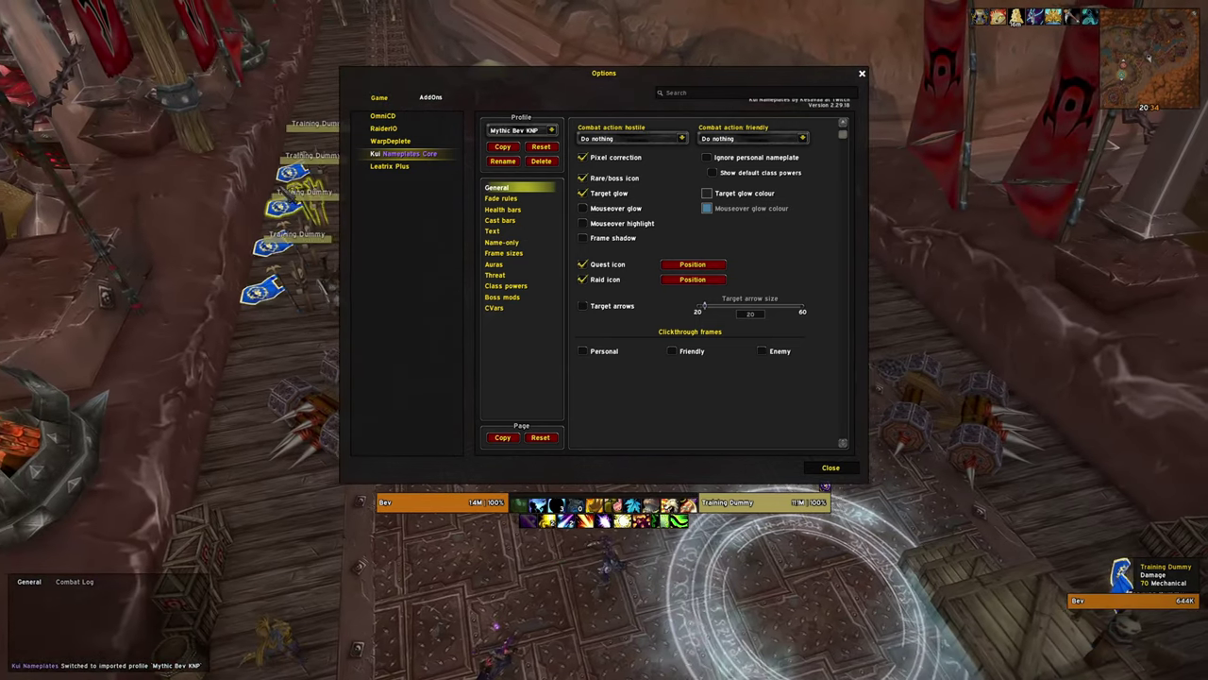
Review the Text, Auras, Threat, Class powers, Boss mods, CVars and Frame sizes settings of the nameplate profile
drag(425, 217, 522, 234)
click(522, 234)
click(522, 265)
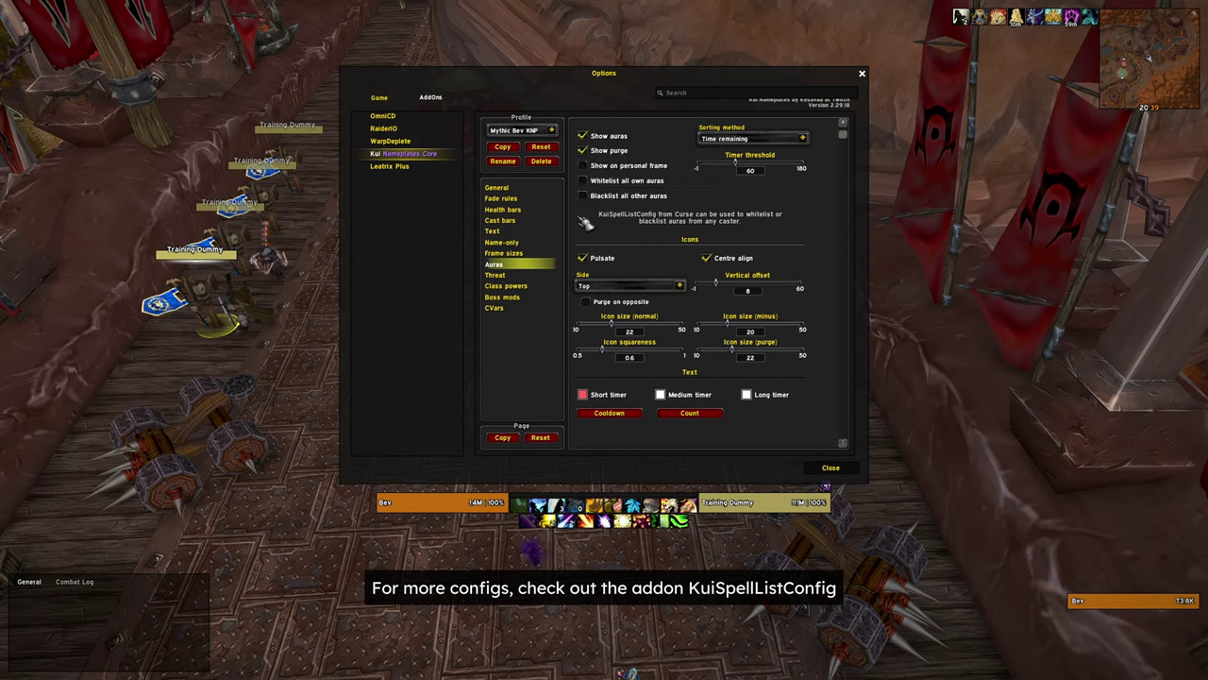
click(529, 277)
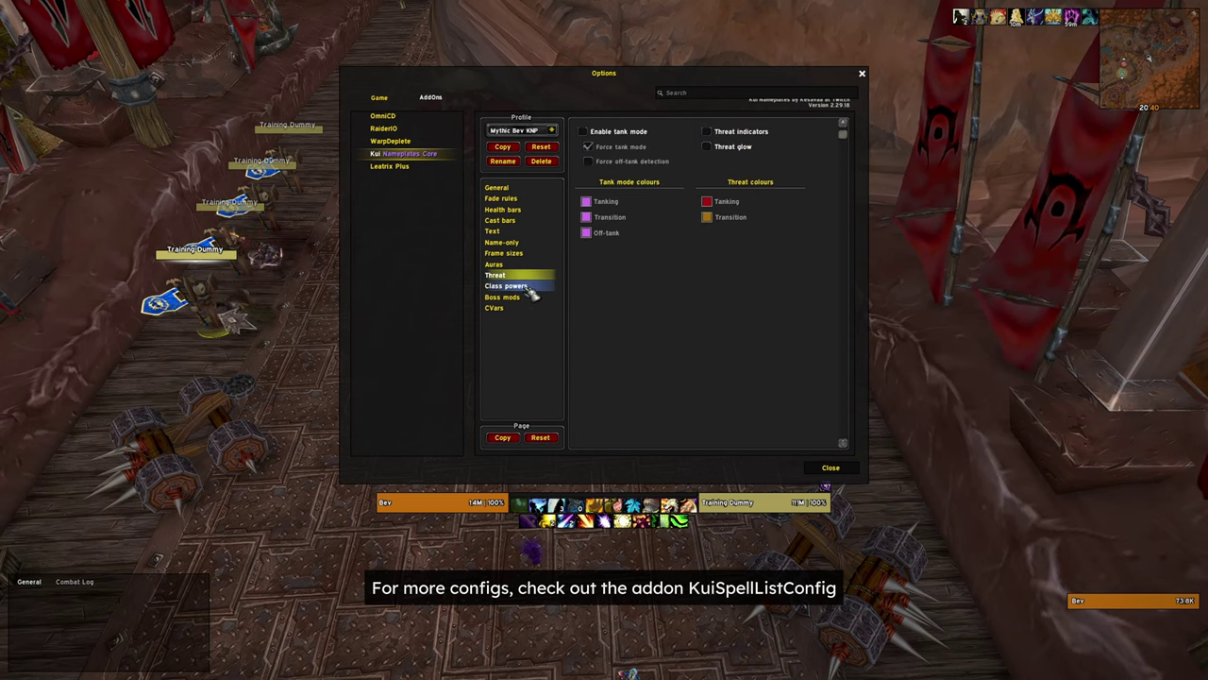
click(530, 287)
click(527, 297)
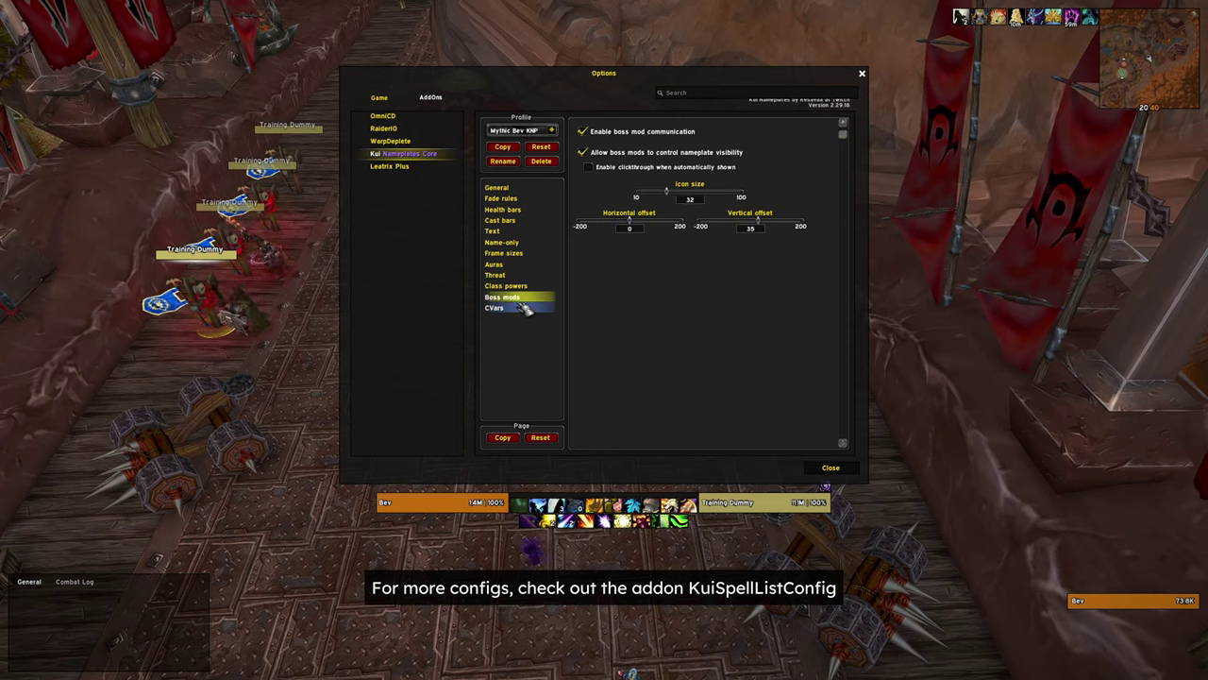
click(525, 309)
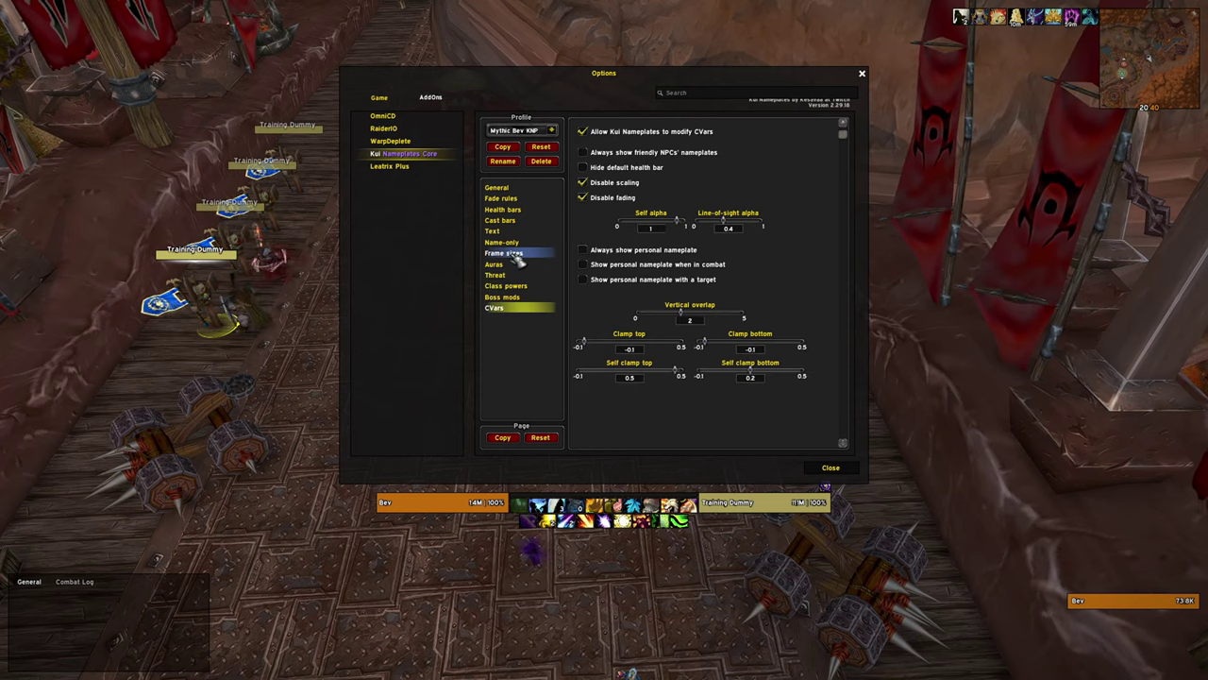
click(518, 258)
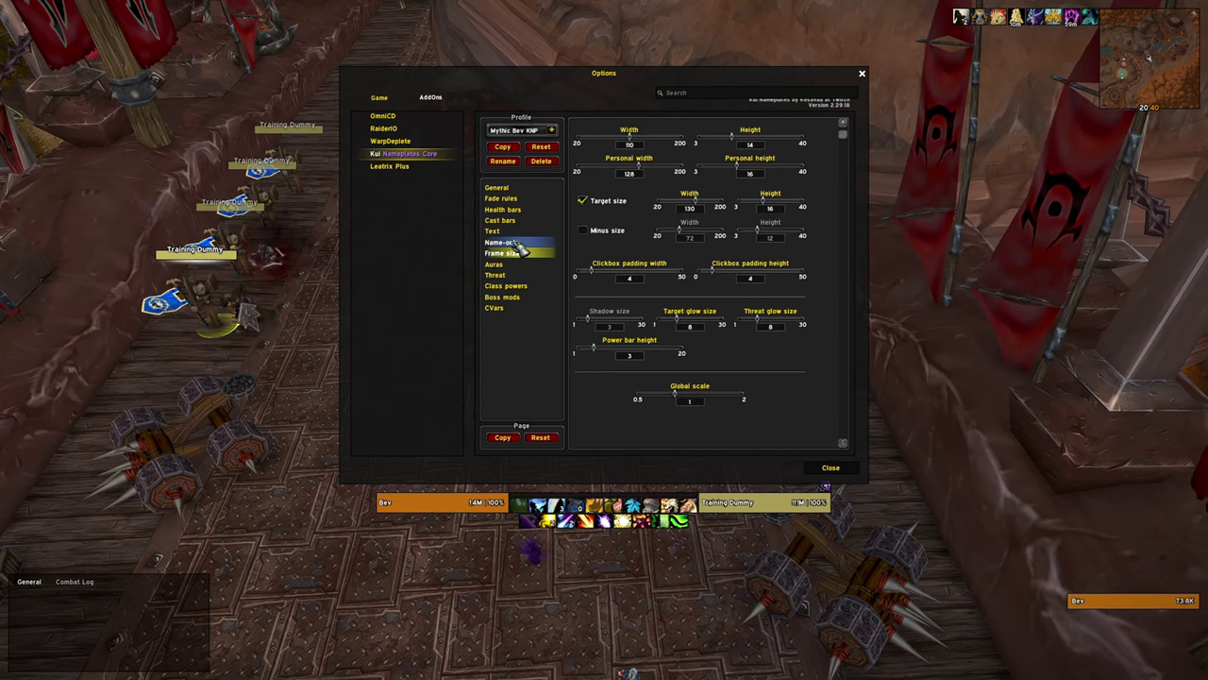
Check the Name-only and Text settings of the nameplate profile and close the game options
click(524, 242)
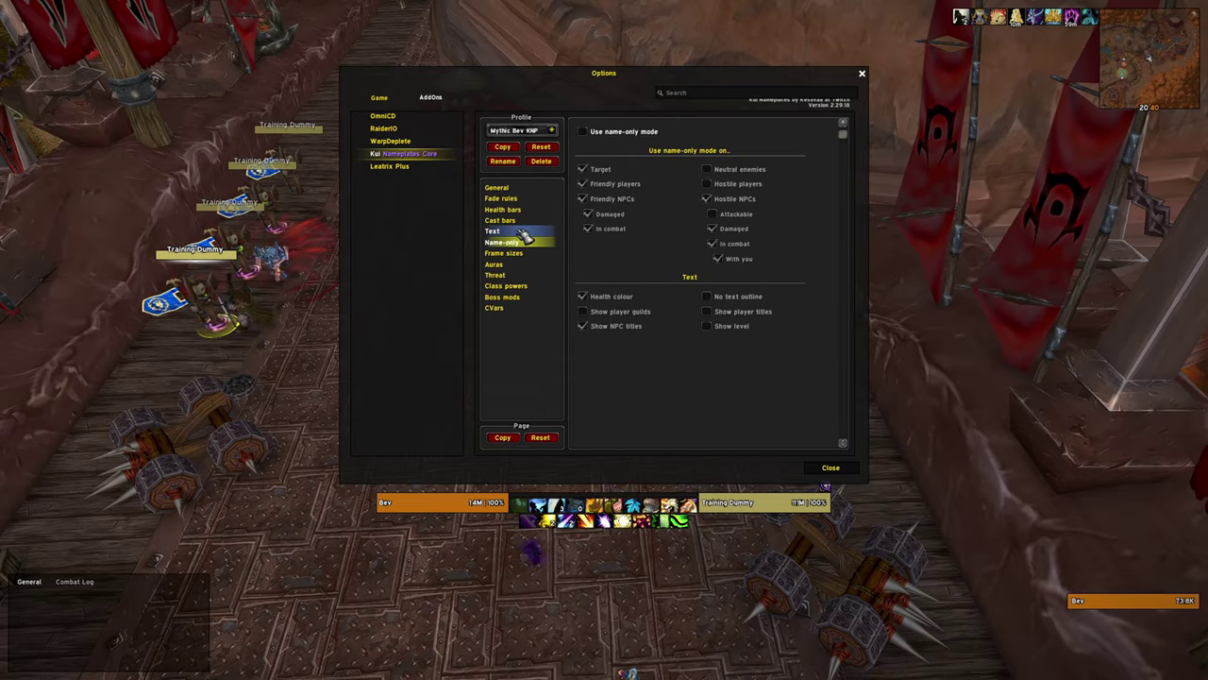
click(518, 232)
click(831, 467)
Attack the row of Training Dummies with damage spells, switching targets between them to show the nameplates in combat
drag(812, 410, 758, 321)
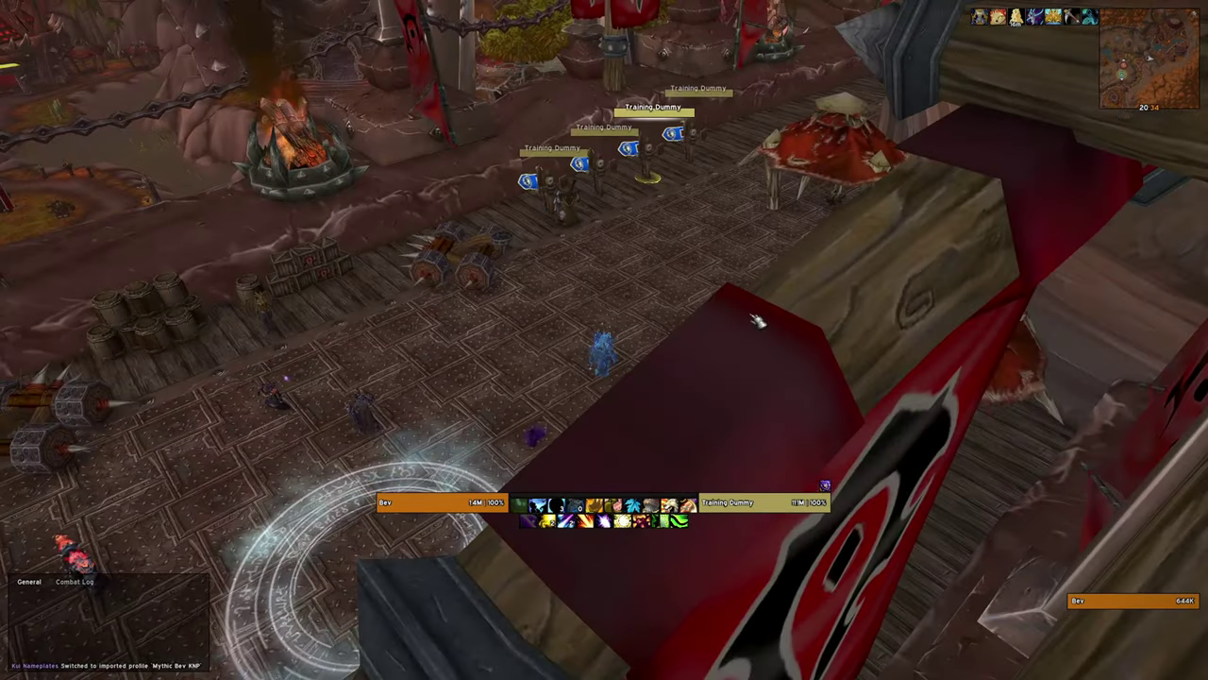
key(1)
click(620, 142)
key(1)
drag(619, 141, 620, 121)
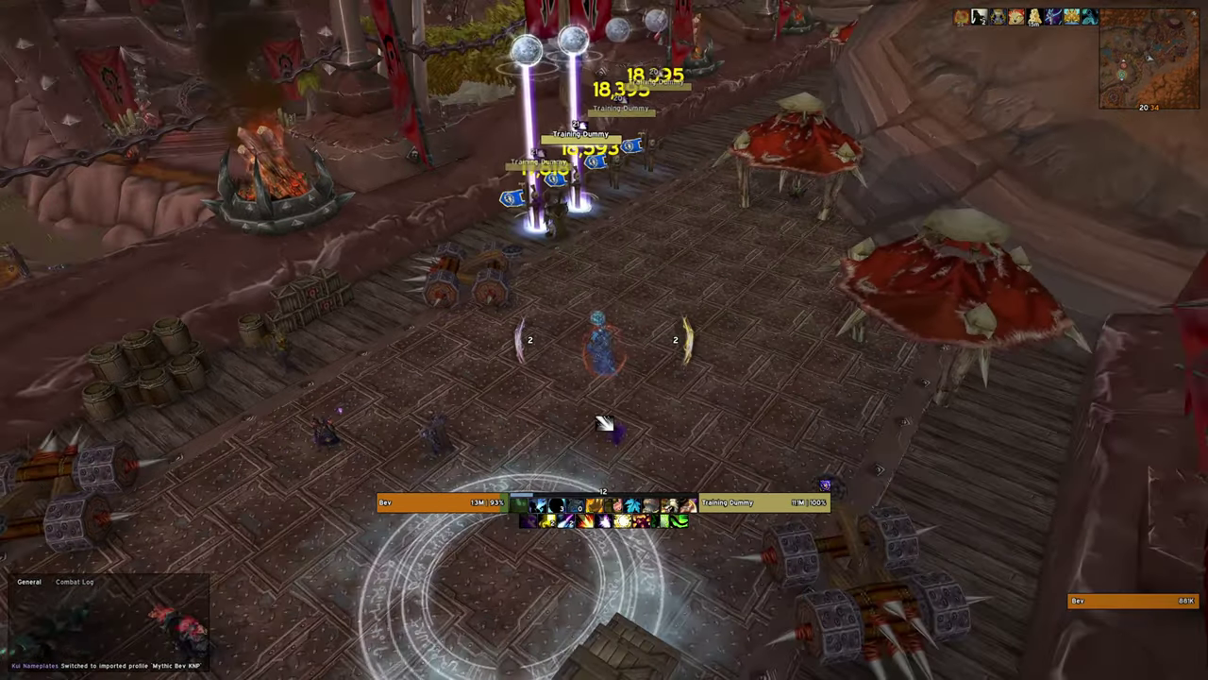
key(2)
key(2)
click(614, 133)
key(2)
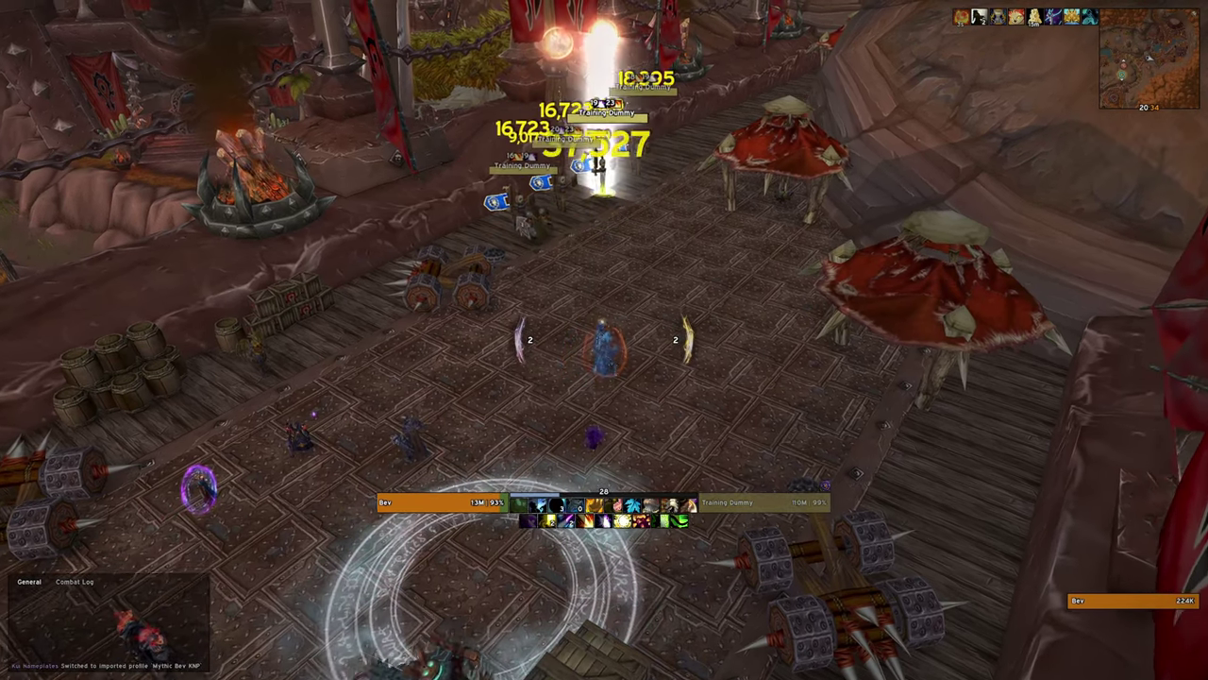
Continue the attack on the targeted Training Dummy with Wrath, New Moon and further spells while moving closer
key(2)
key(2)
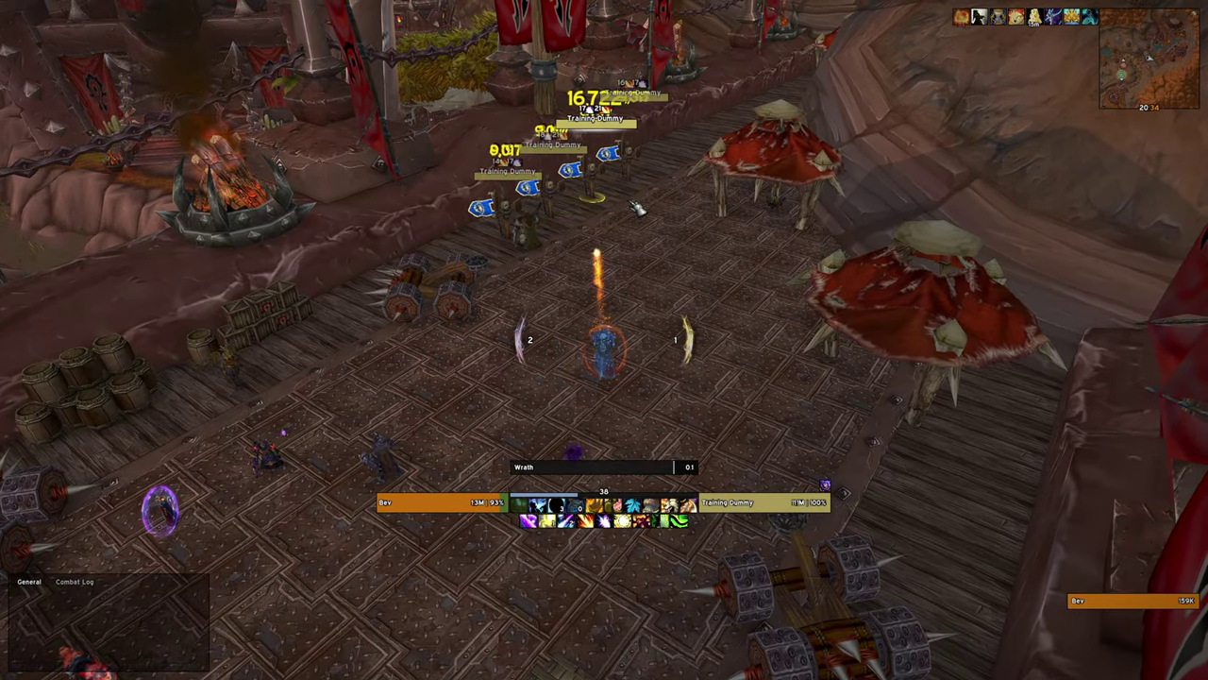
key(3)
key(4)
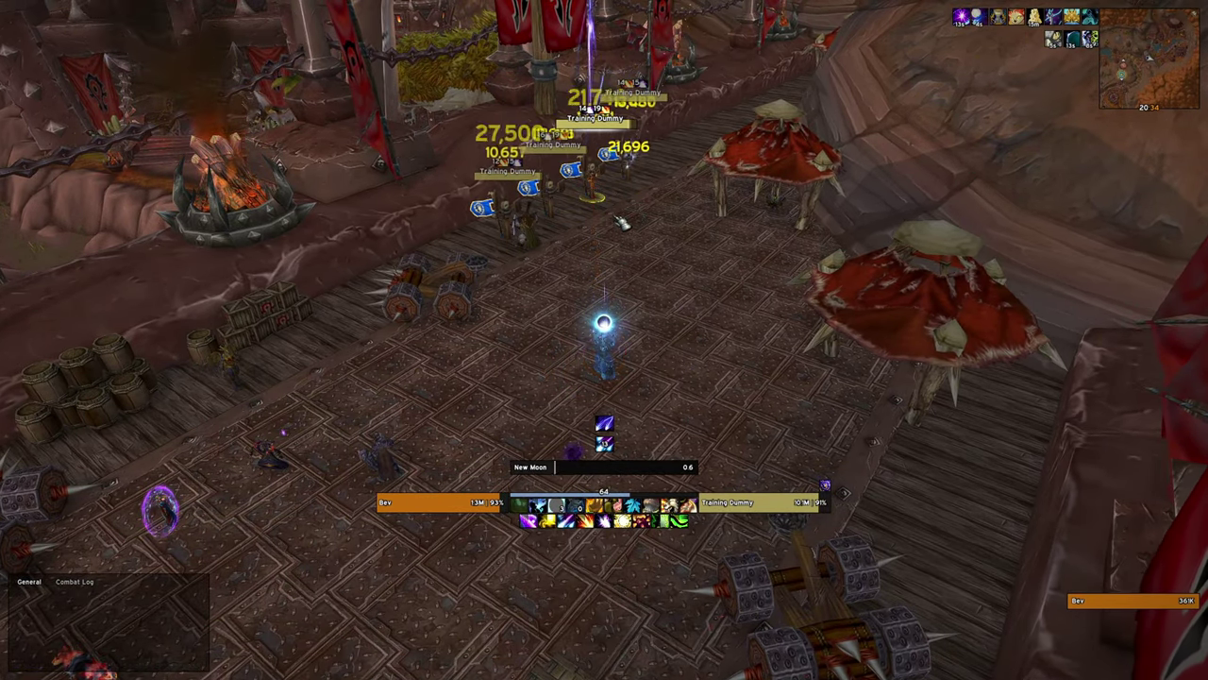
key(1)
key(w)
key(1)
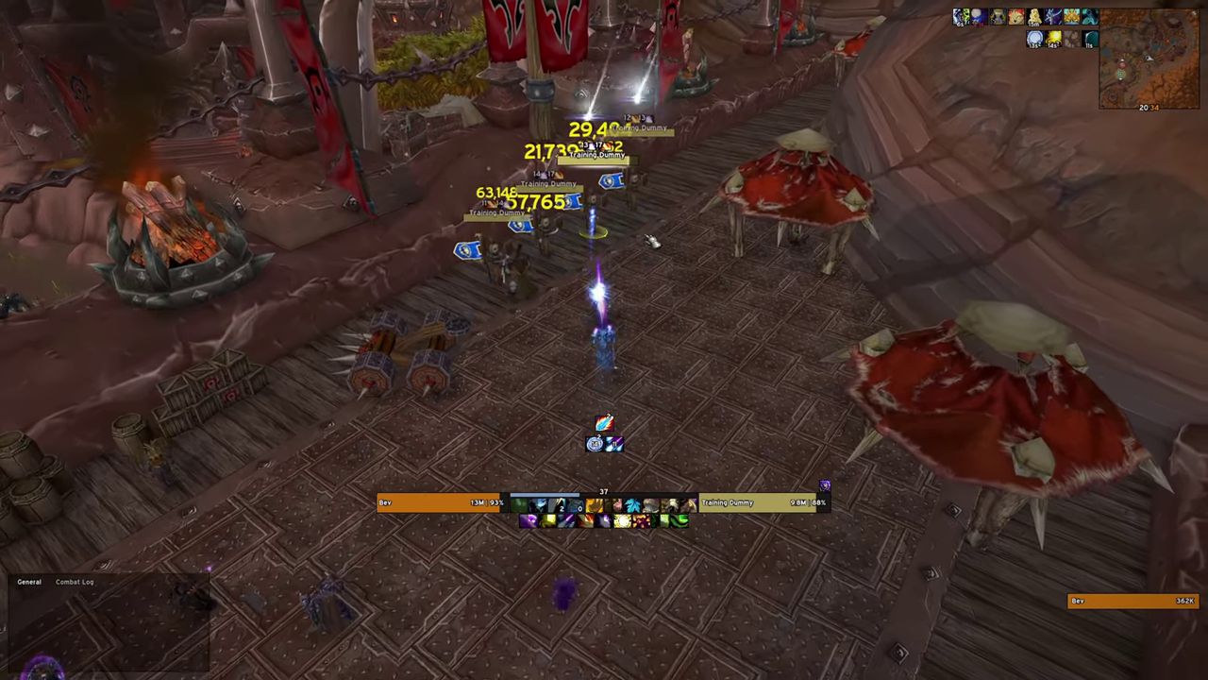
key(1)
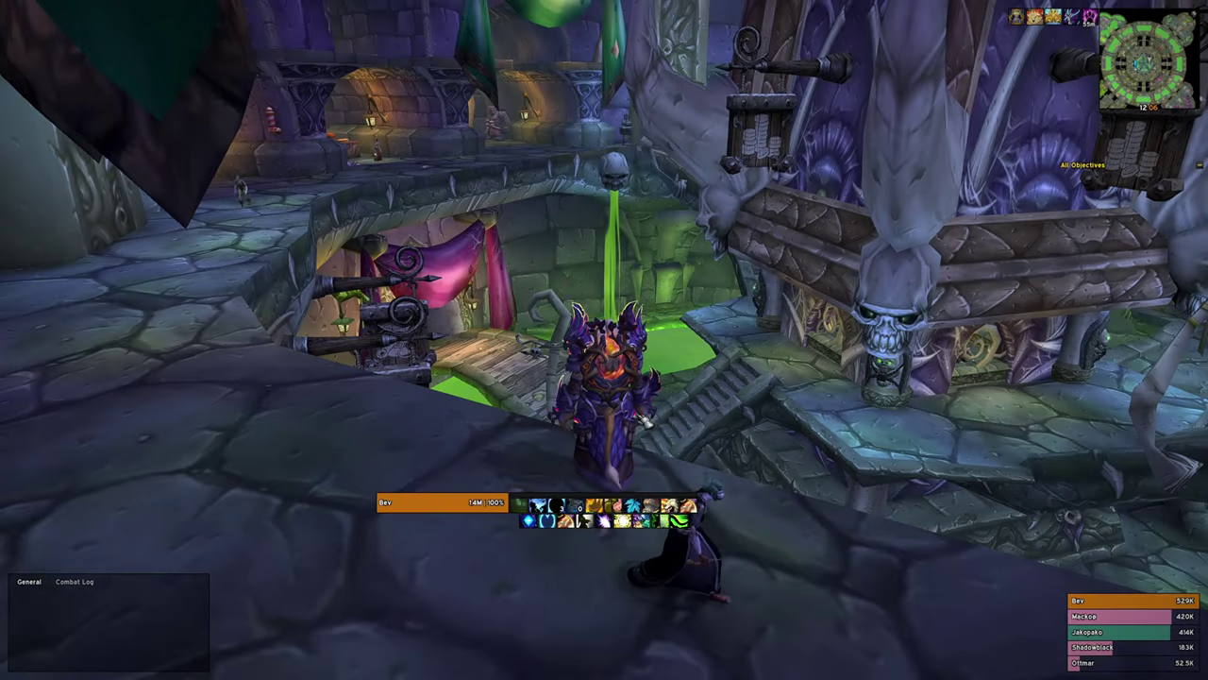
Open the Details! breakdown of the top-ranked player and review the list of spells and casts
mouse_move(1110, 634)
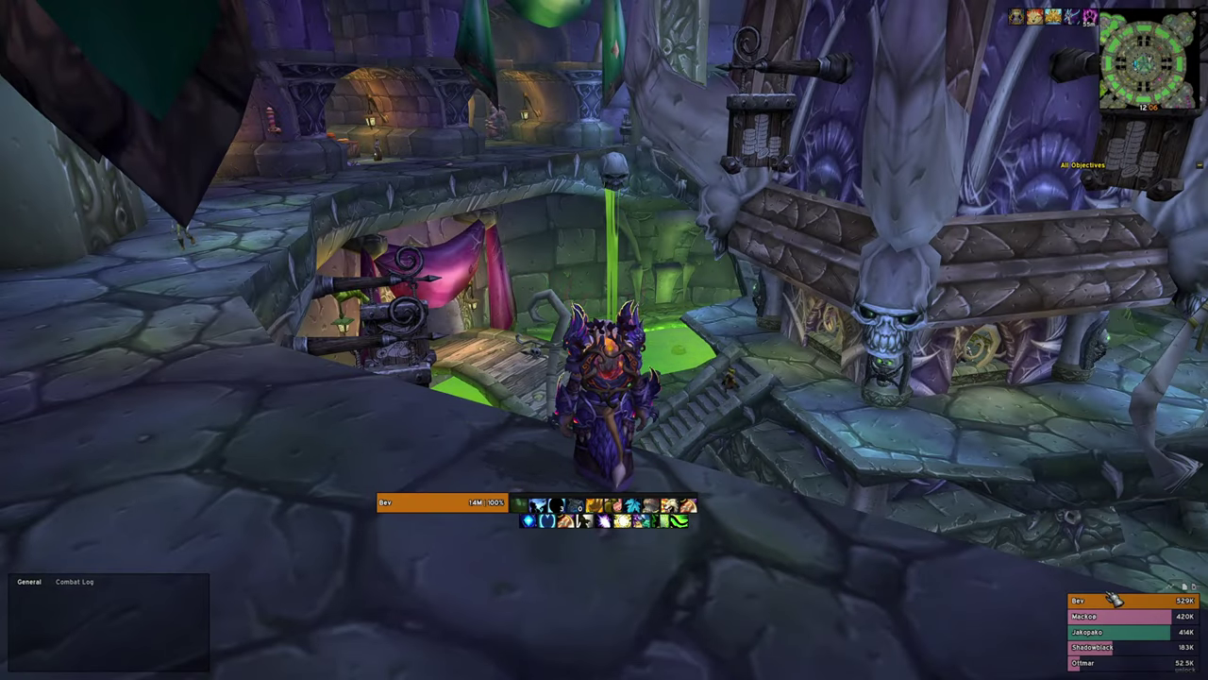
click(1114, 605)
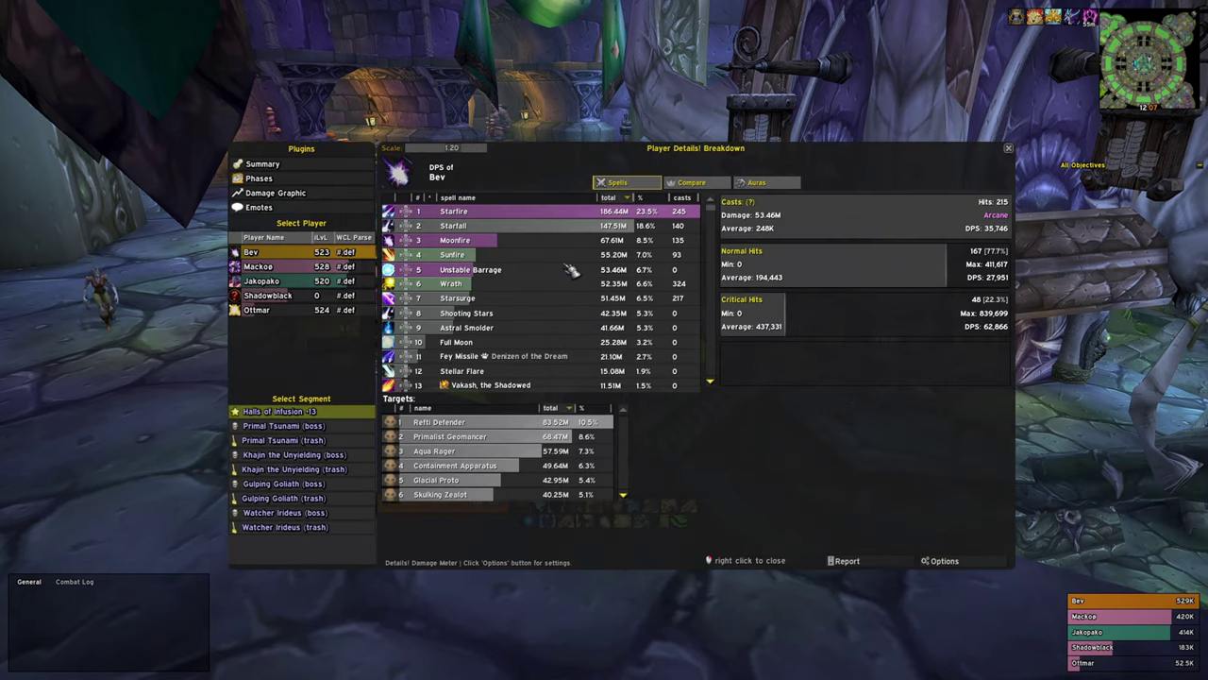
mouse_move(687, 227)
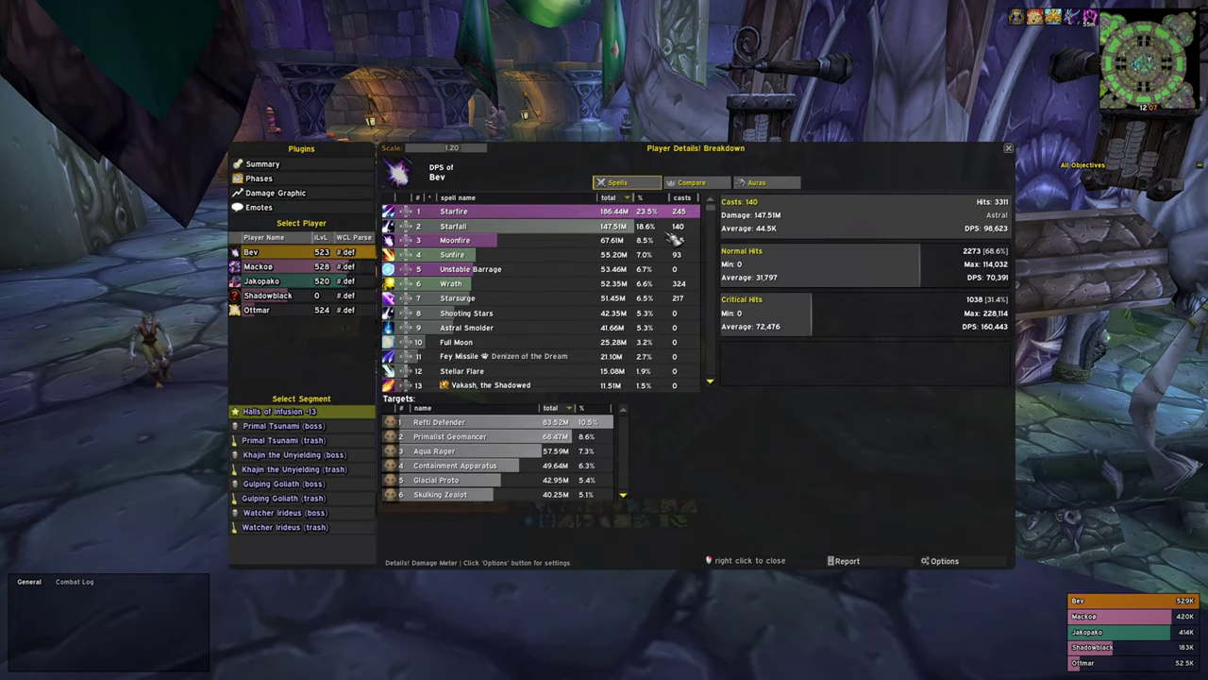
scroll(529, 274, down, 5)
scroll(532, 281, up, 5)
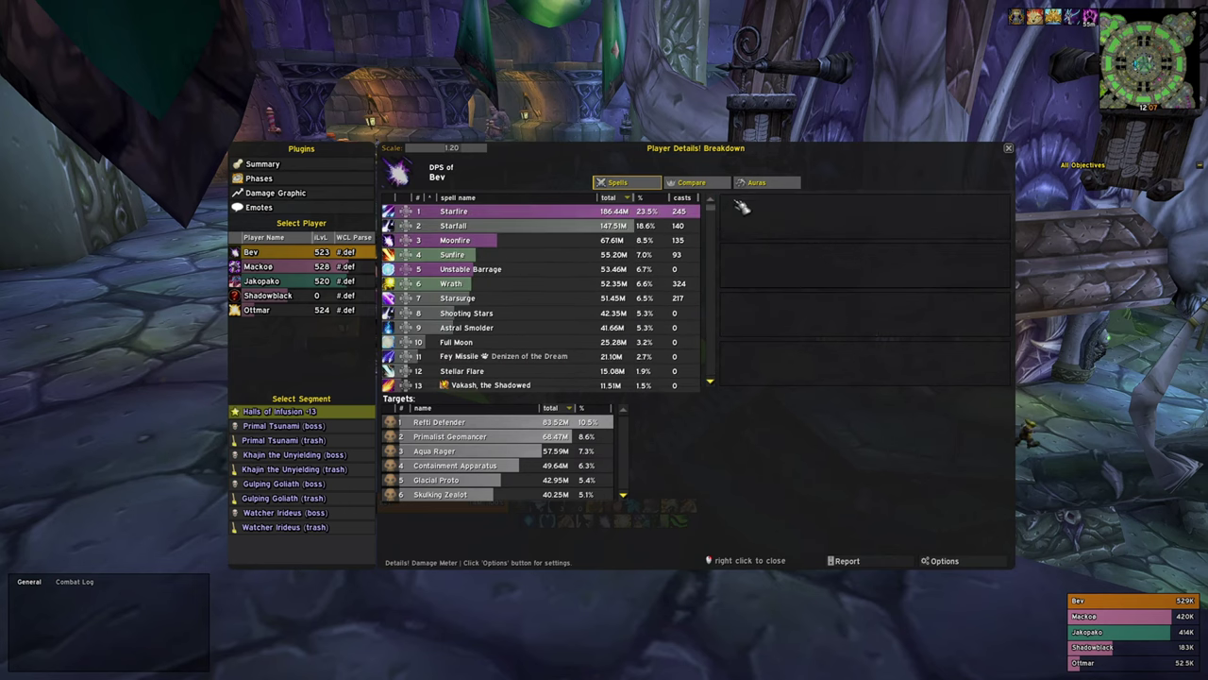
Review the Auras uptimes, compare the second player, return to the first player's Spells and close the breakdown
click(760, 182)
scroll(595, 300, up, 4)
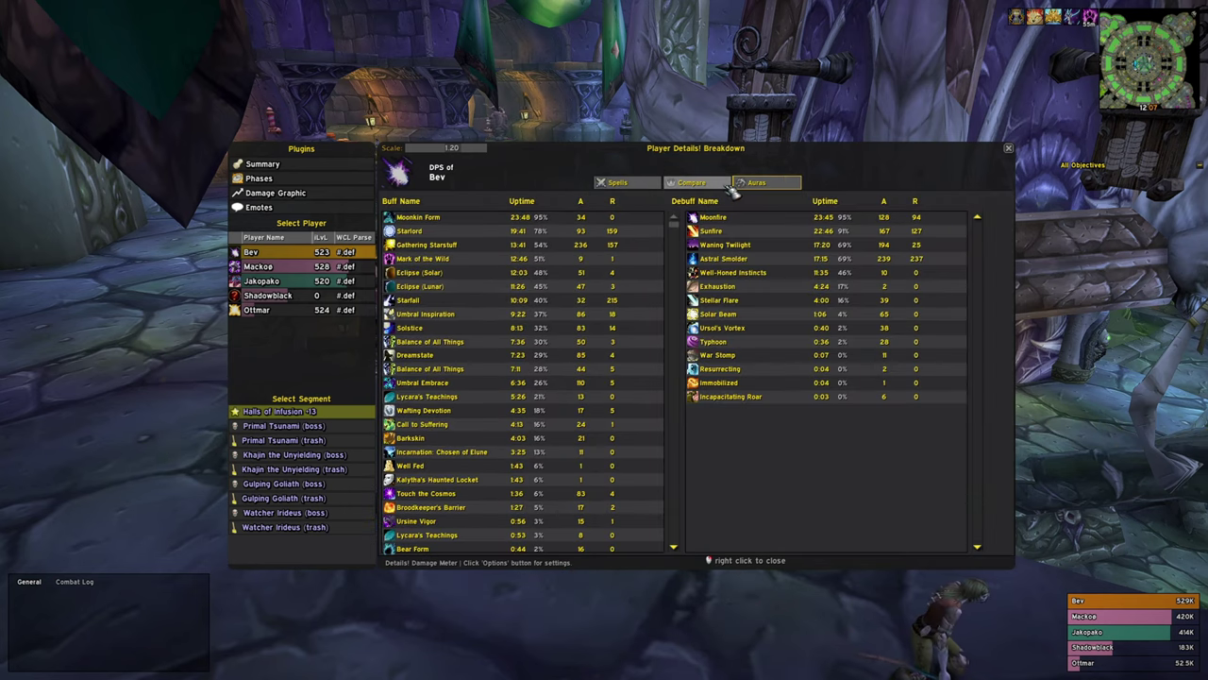
click(283, 266)
click(321, 253)
click(644, 185)
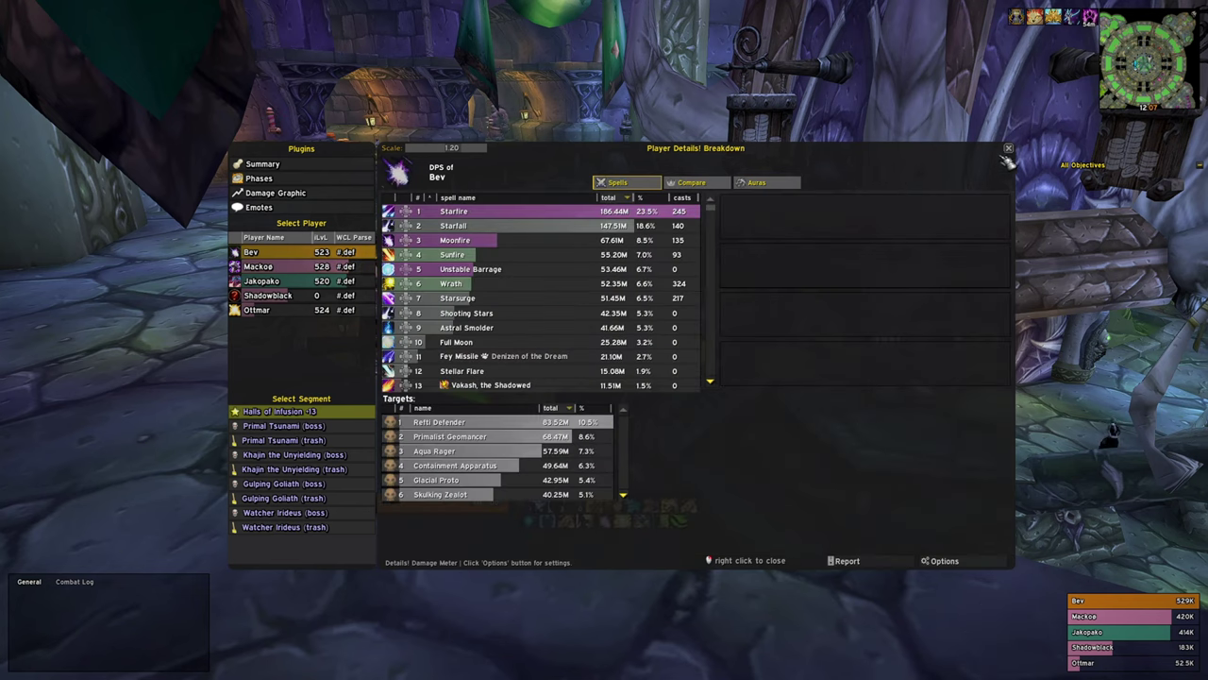
click(1010, 152)
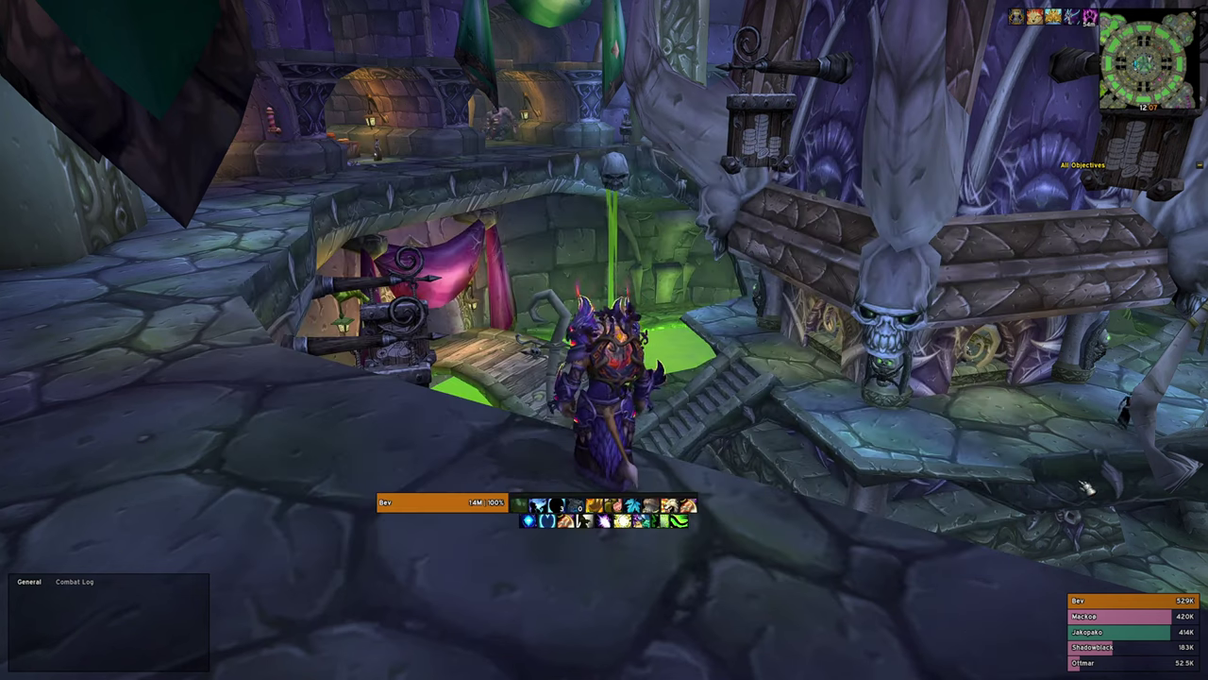
Show the Deaths display in the Details! window and switch the window back to DPS
right_click(1102, 587)
click(1015, 516)
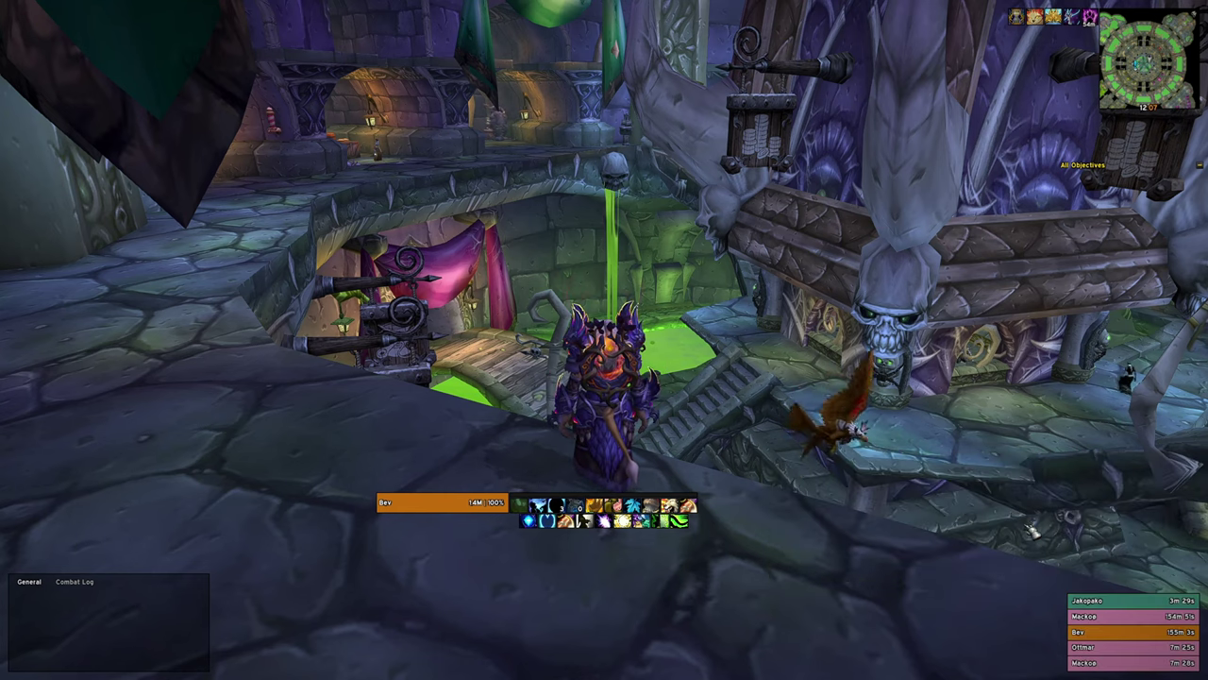
mouse_move(1116, 598)
mouse_move(1123, 620)
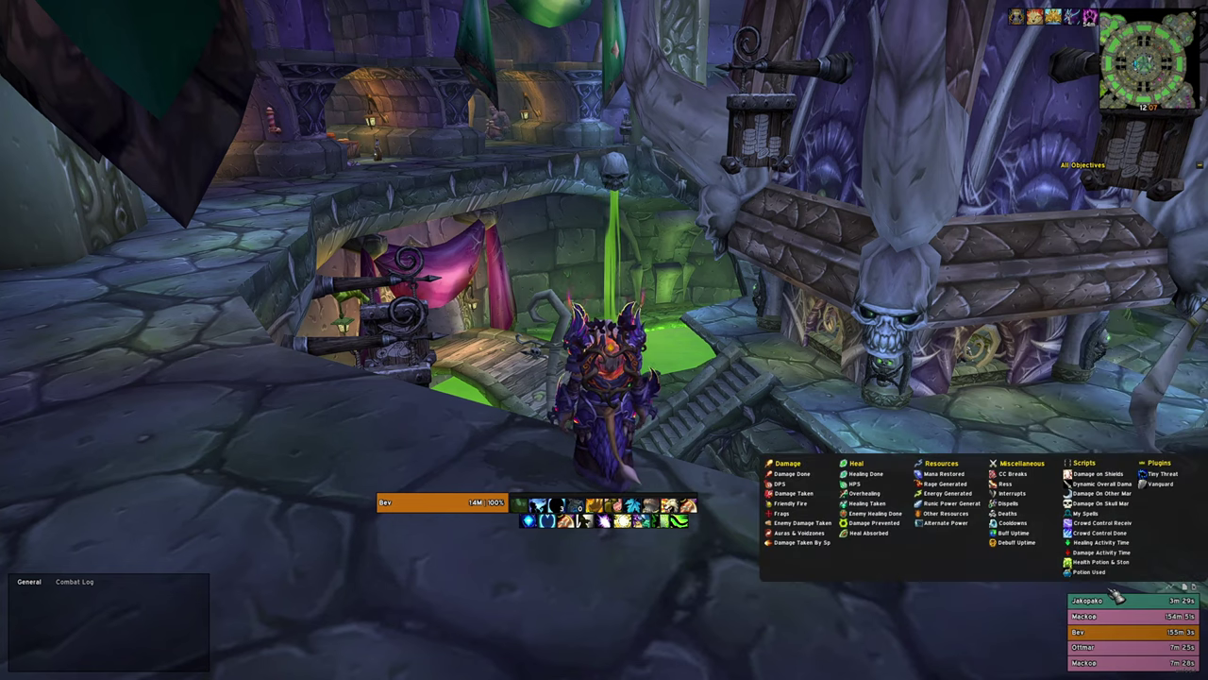
click(798, 487)
mouse_move(800, 488)
mouse_down()
mouse_move(868, 476)
mouse_move(796, 474)
mouse_up()
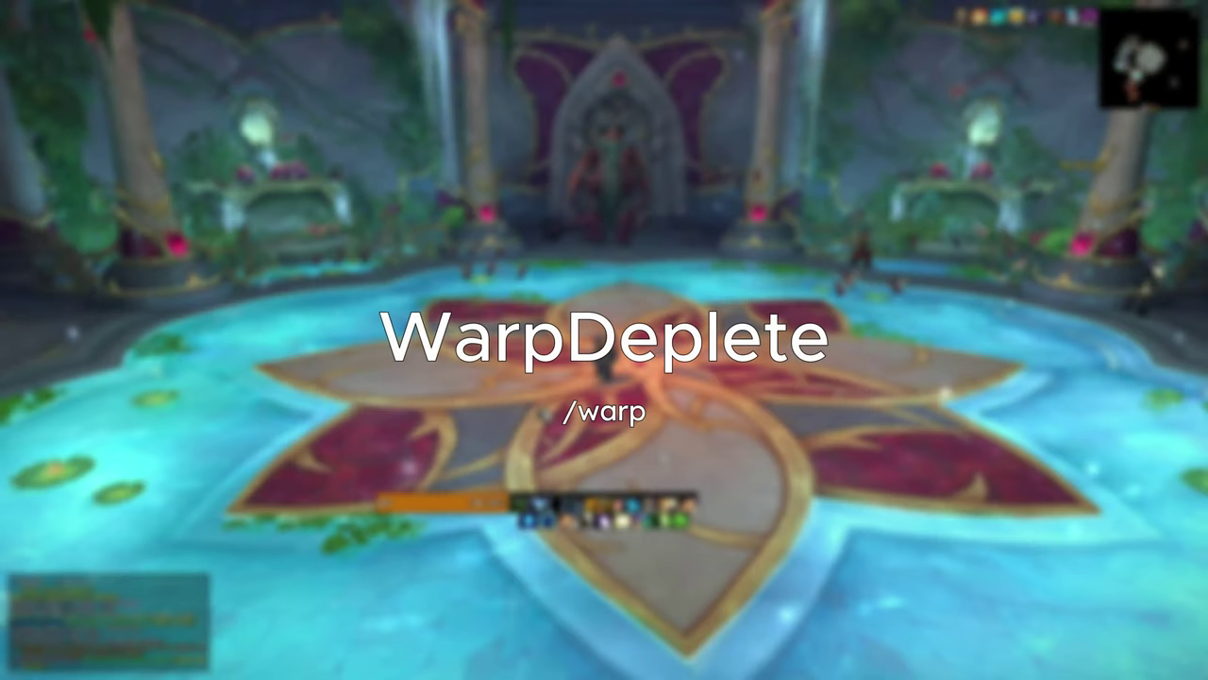
Open the WarpDeplete addon options from the game options and enable Demo Mode
key(Escape)
click(614, 222)
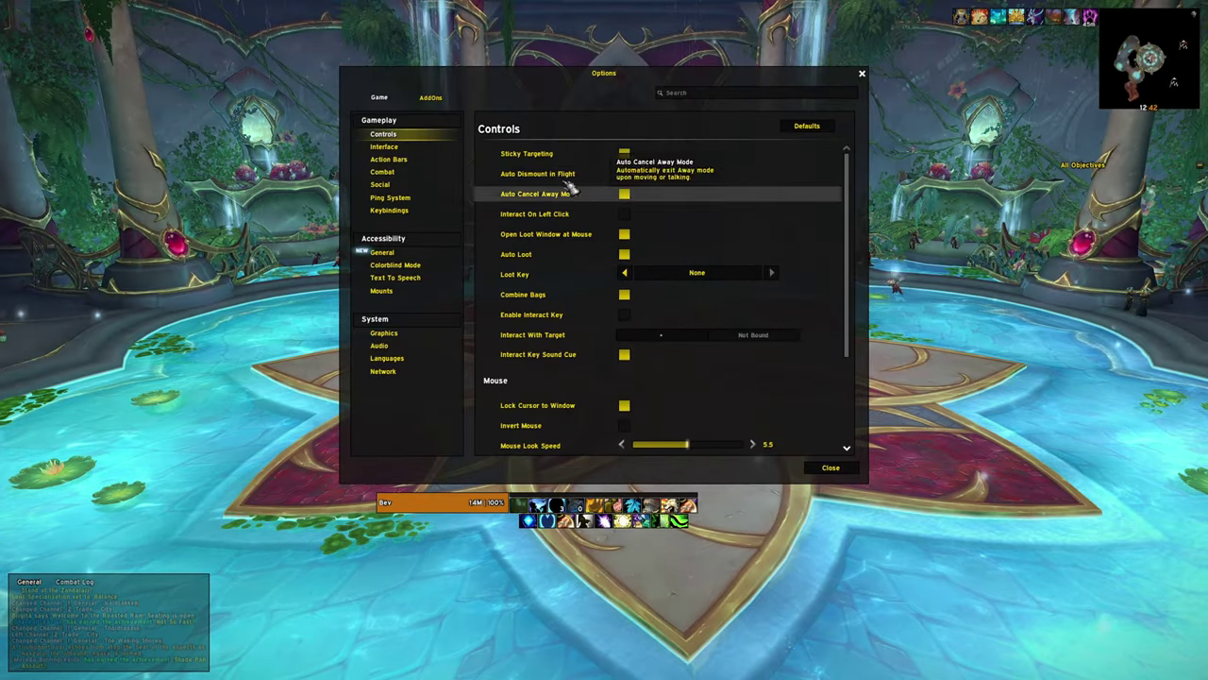
click(431, 97)
click(390, 141)
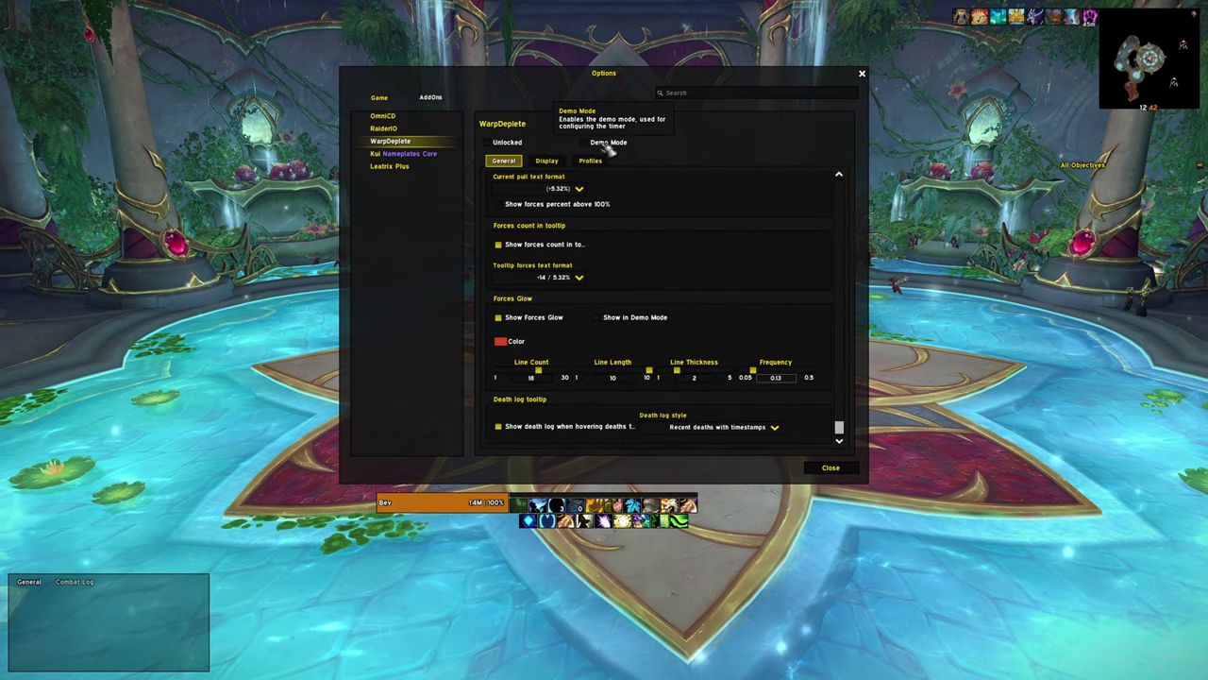
click(604, 142)
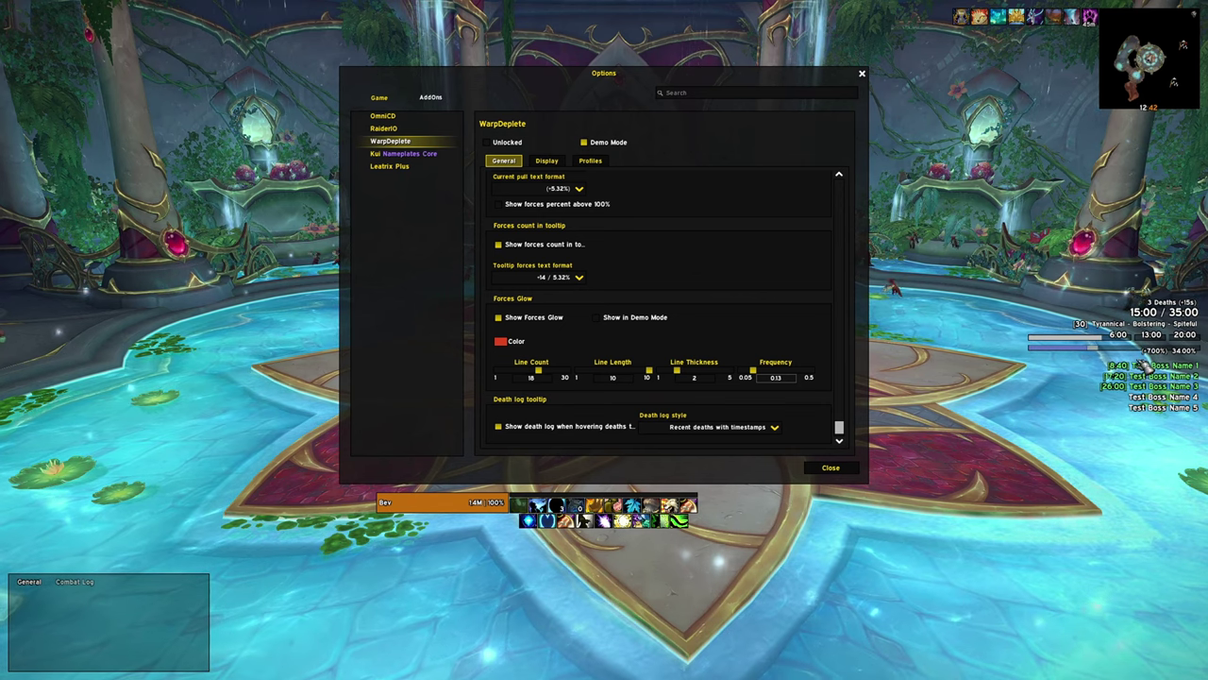
Review the General, Display and Profiles settings of WarpDeplete and return to General
drag(843, 434, 856, 333)
drag(861, 465, 876, 247)
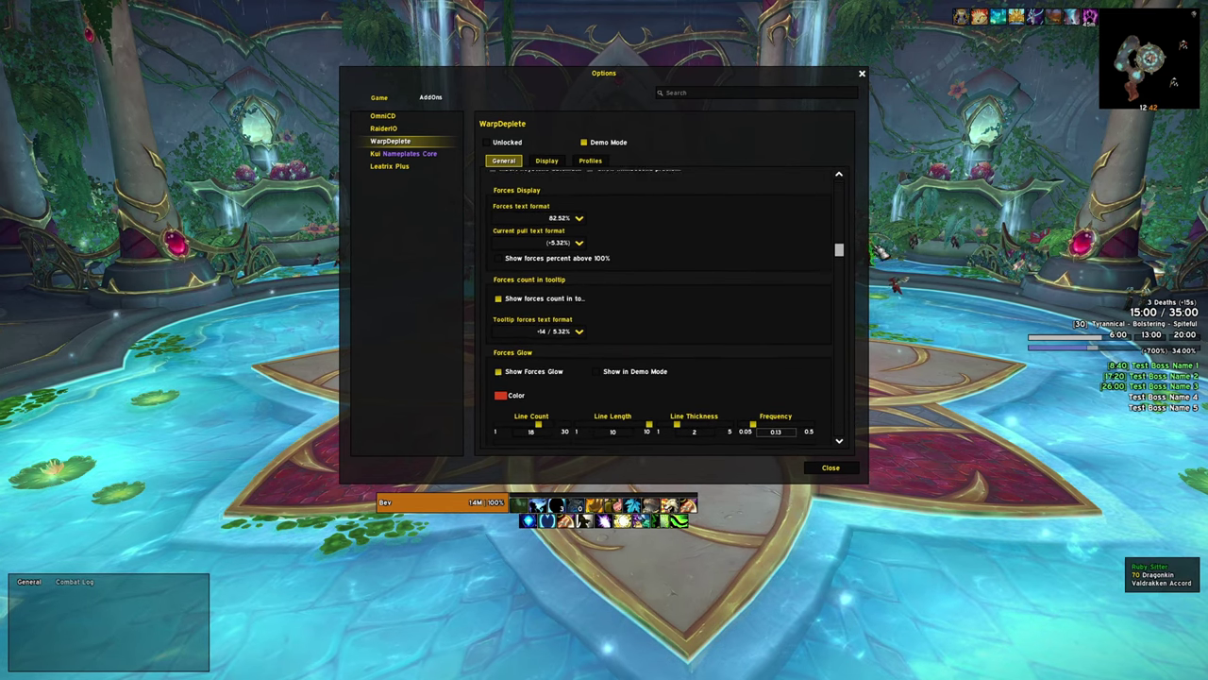
click(548, 161)
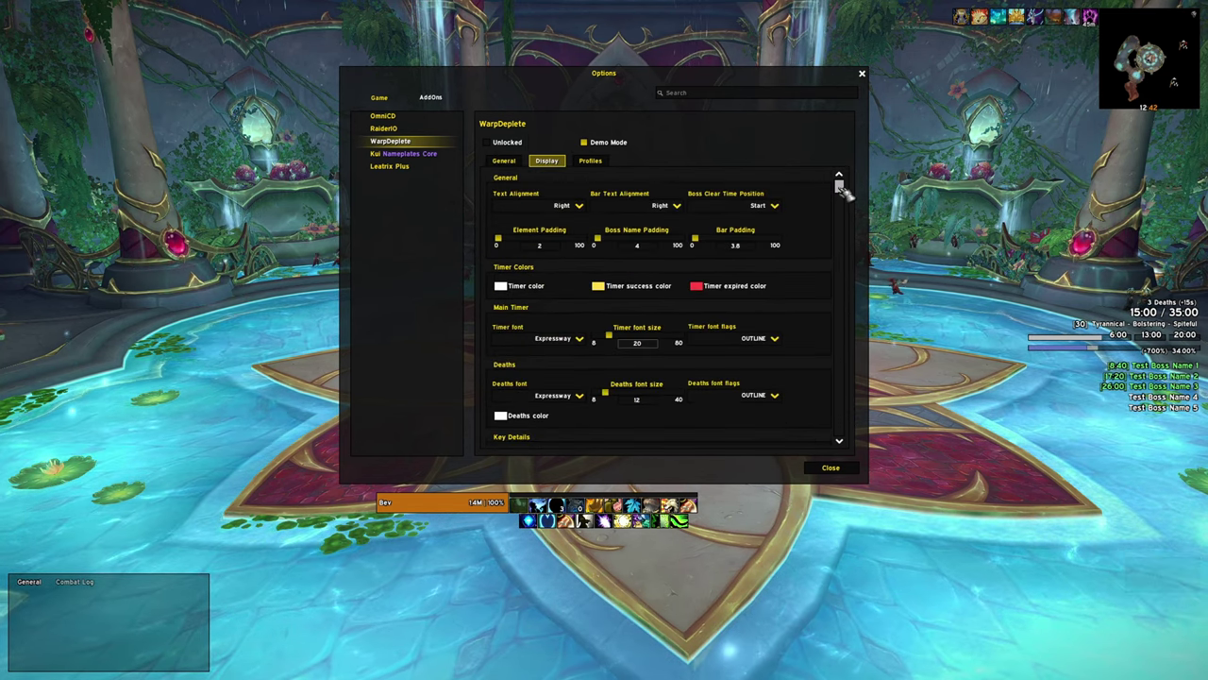
drag(843, 192, 847, 431)
click(590, 160)
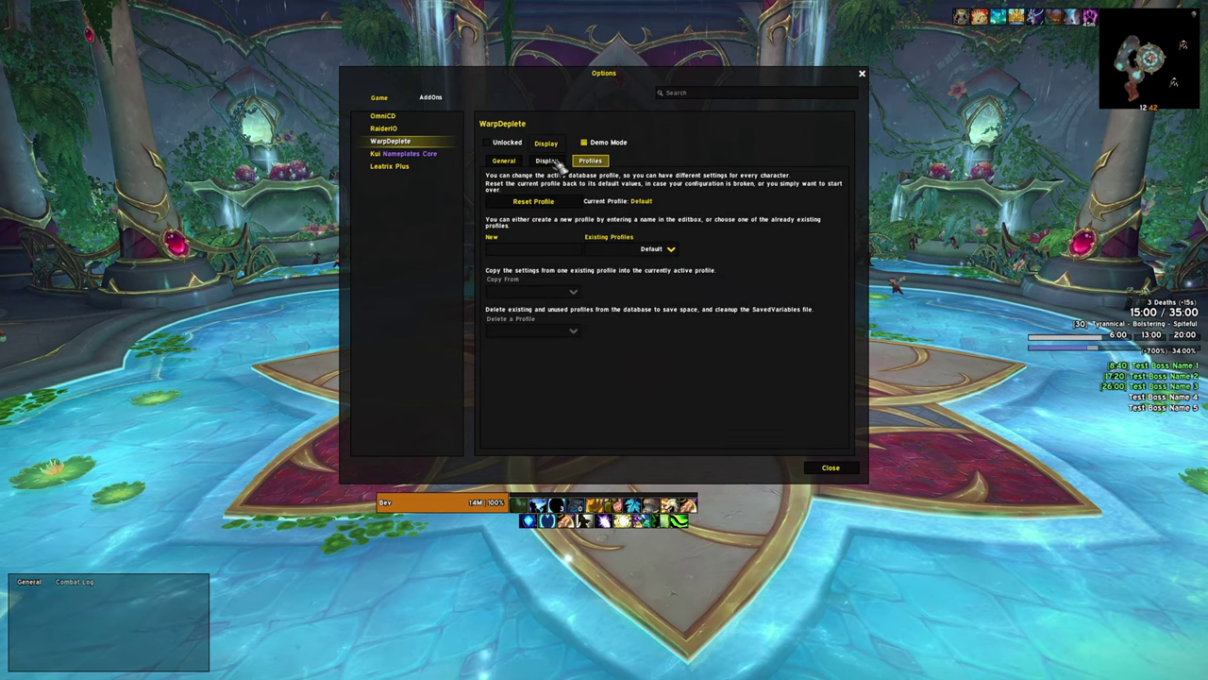
click(517, 161)
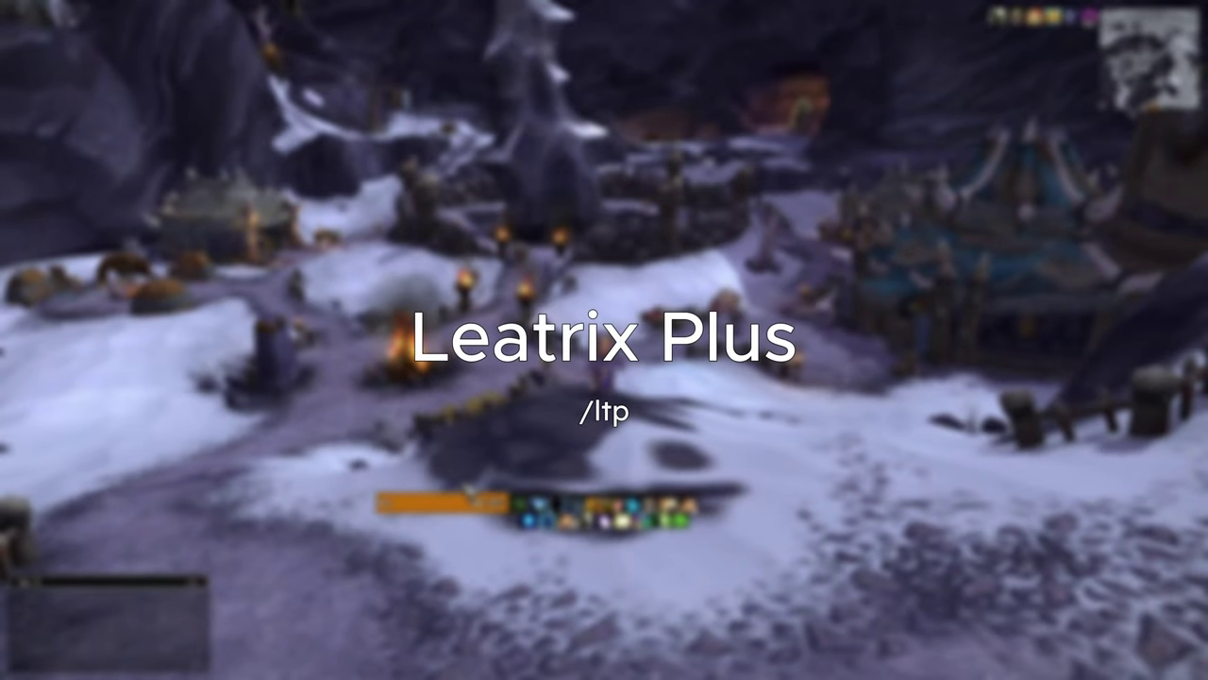
Open Leatrix Plus with the /ltp command and review its Automation, Social, Chat, Text, Interface and Frames settings
text(/ltp)
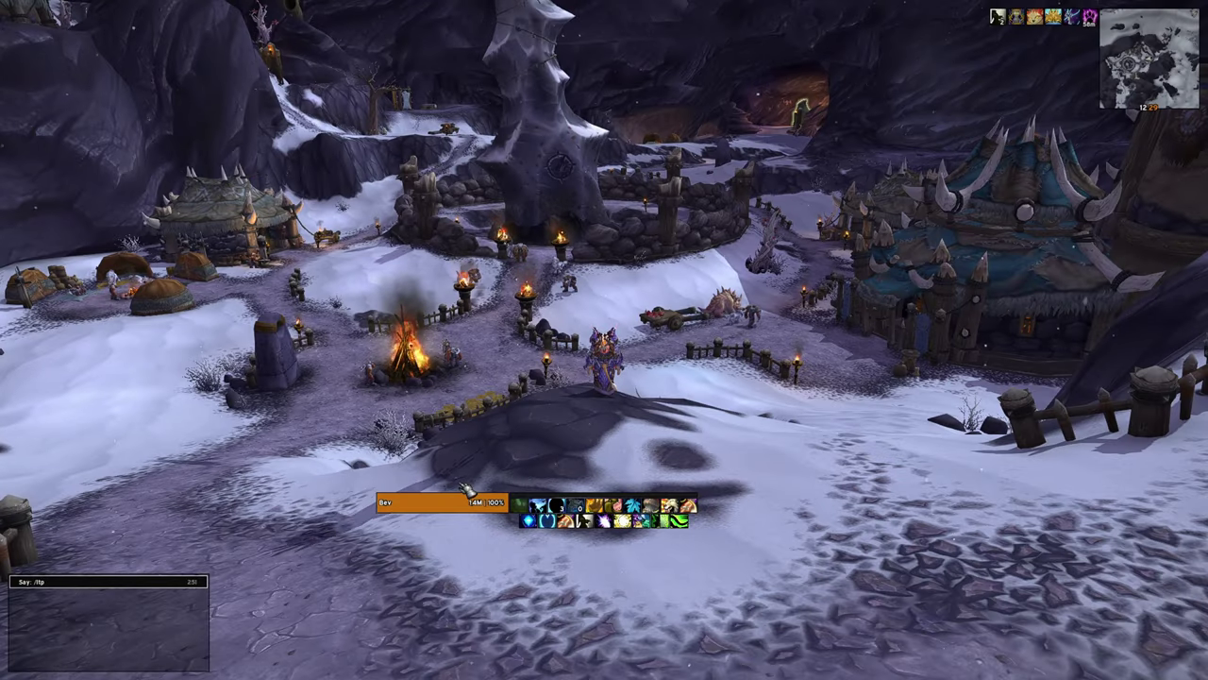
key(Return)
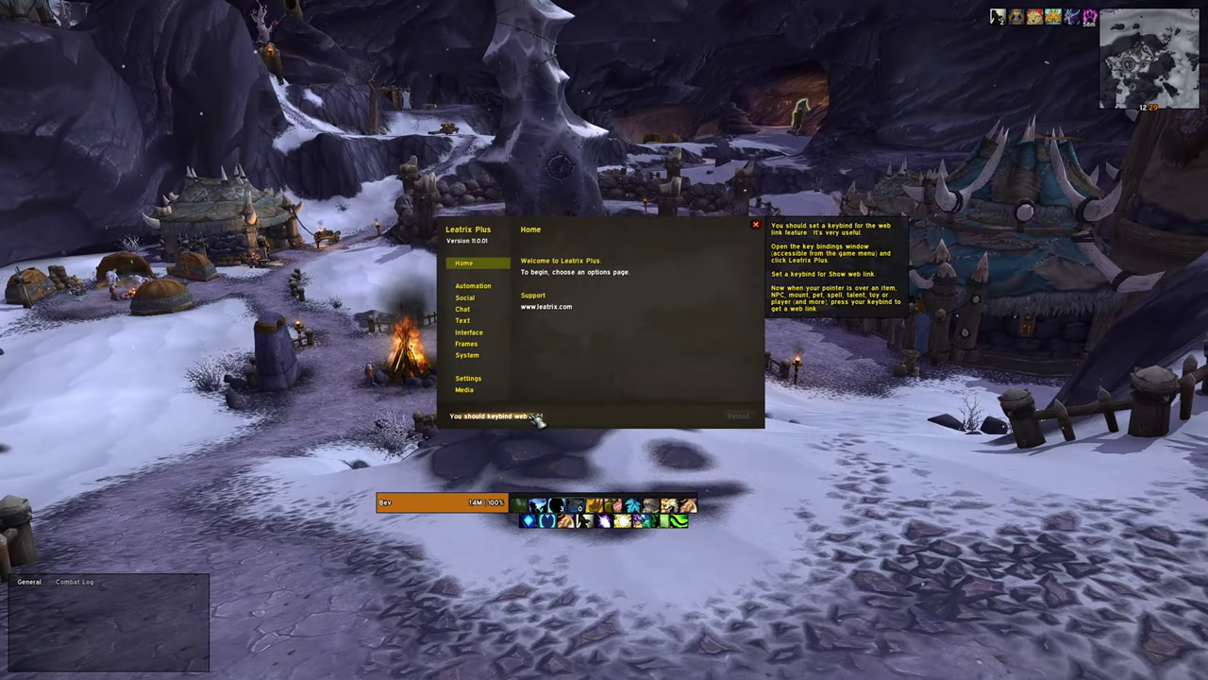
click(487, 287)
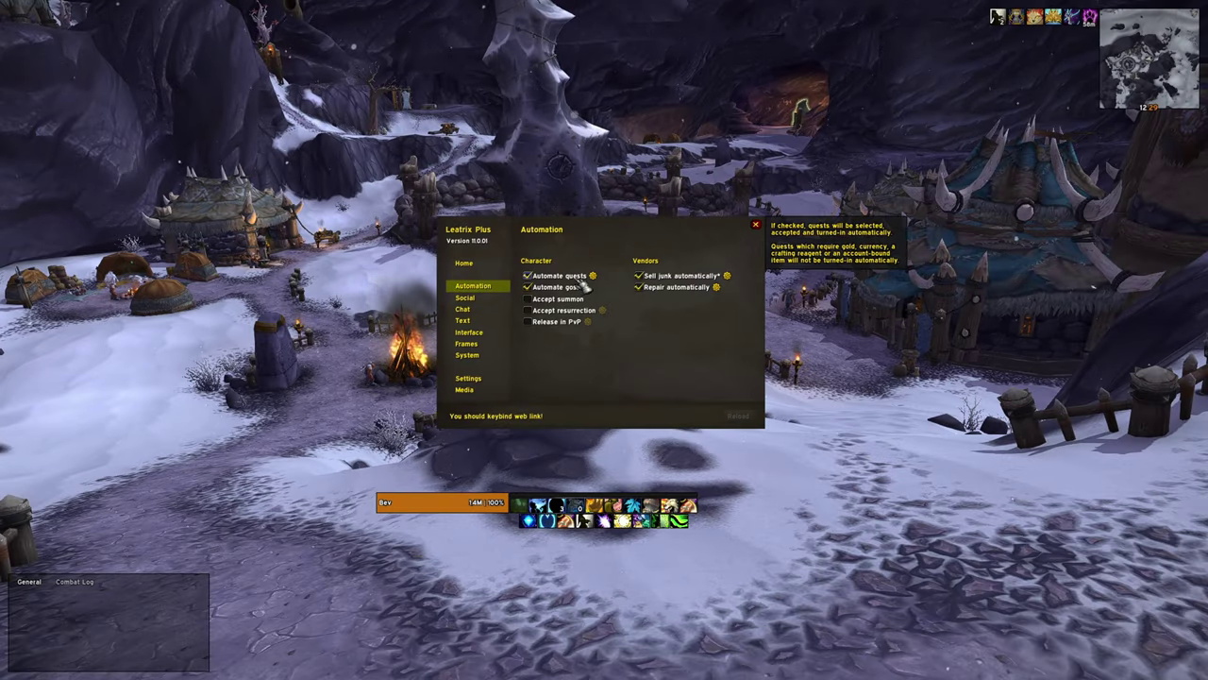
click(497, 302)
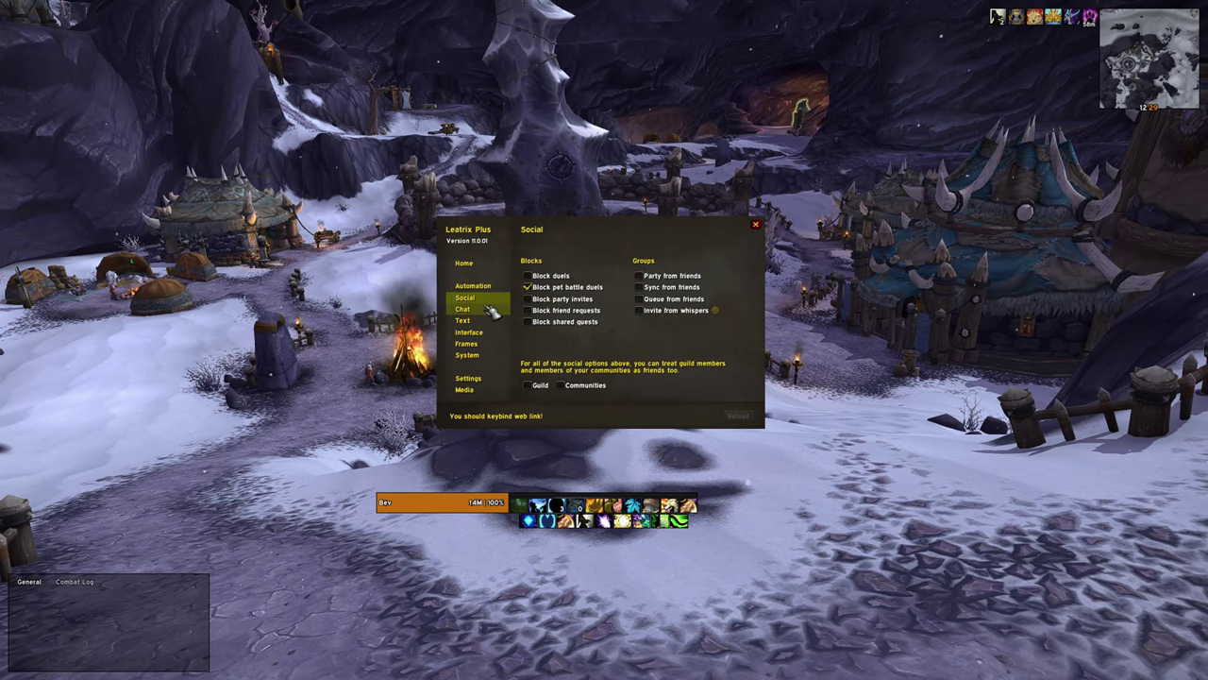
click(493, 312)
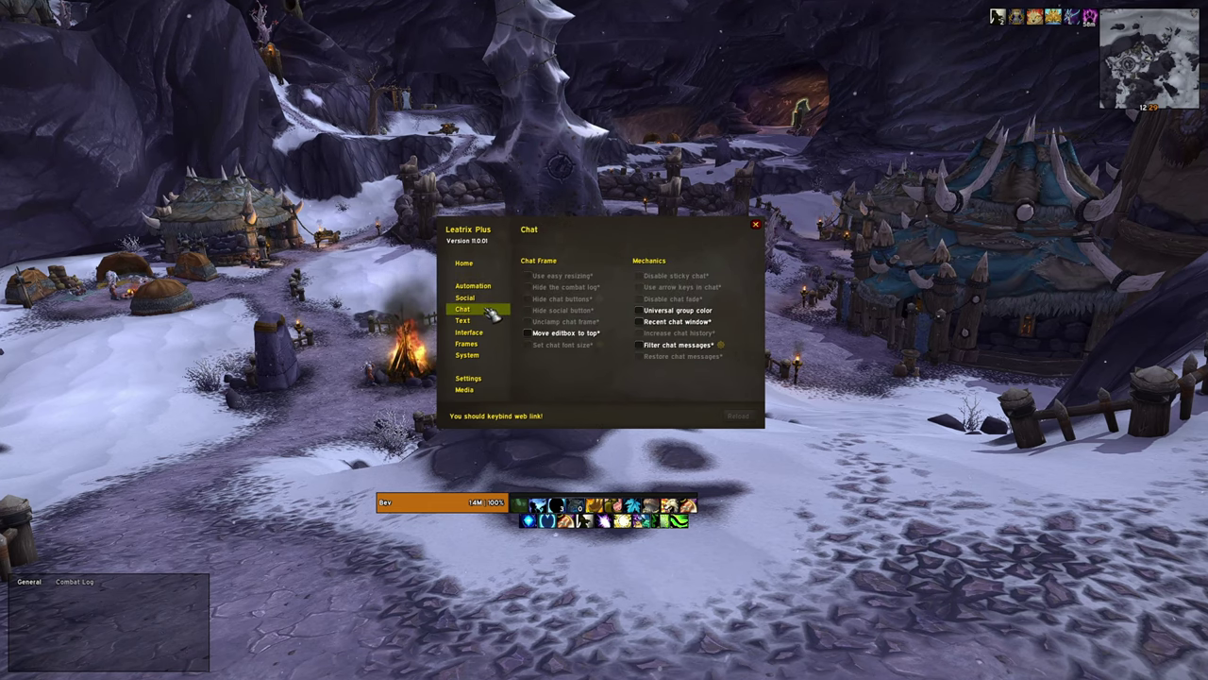
click(493, 324)
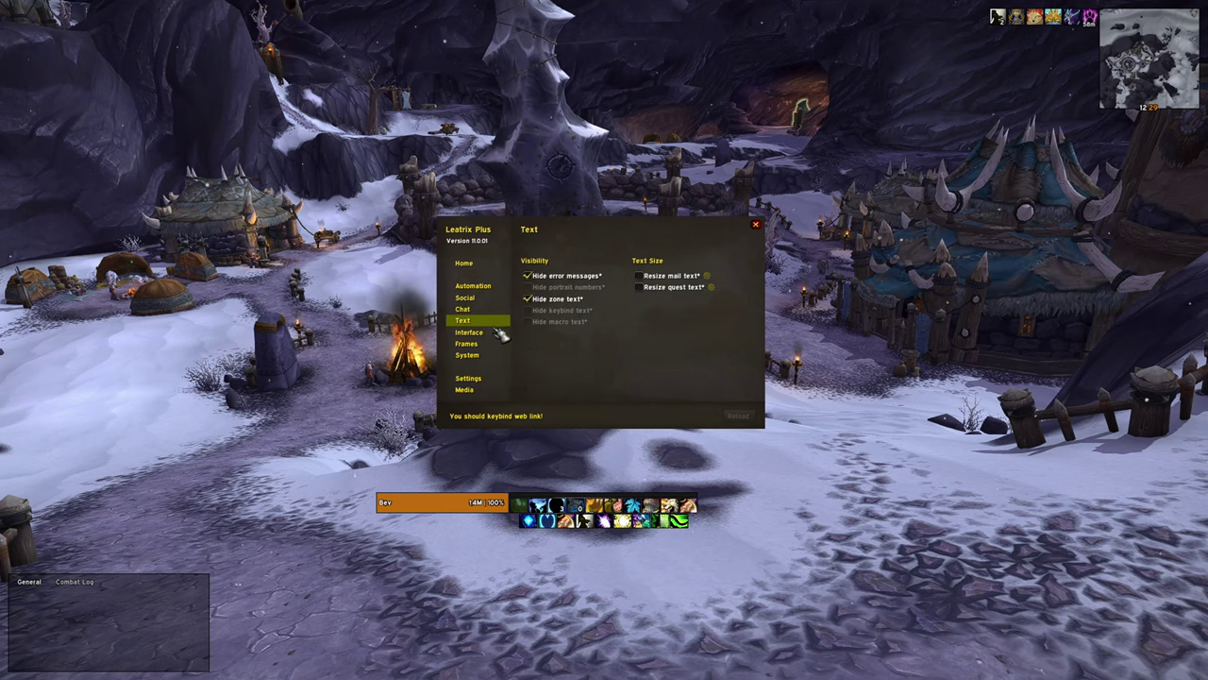
click(499, 336)
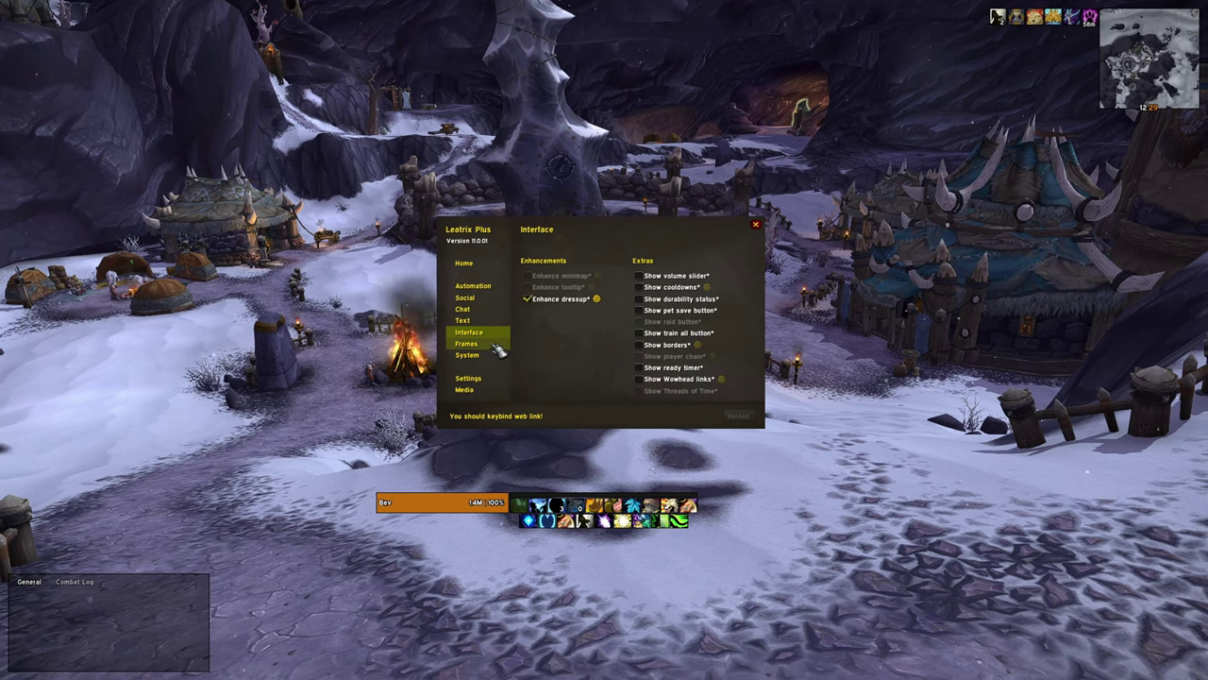
click(497, 348)
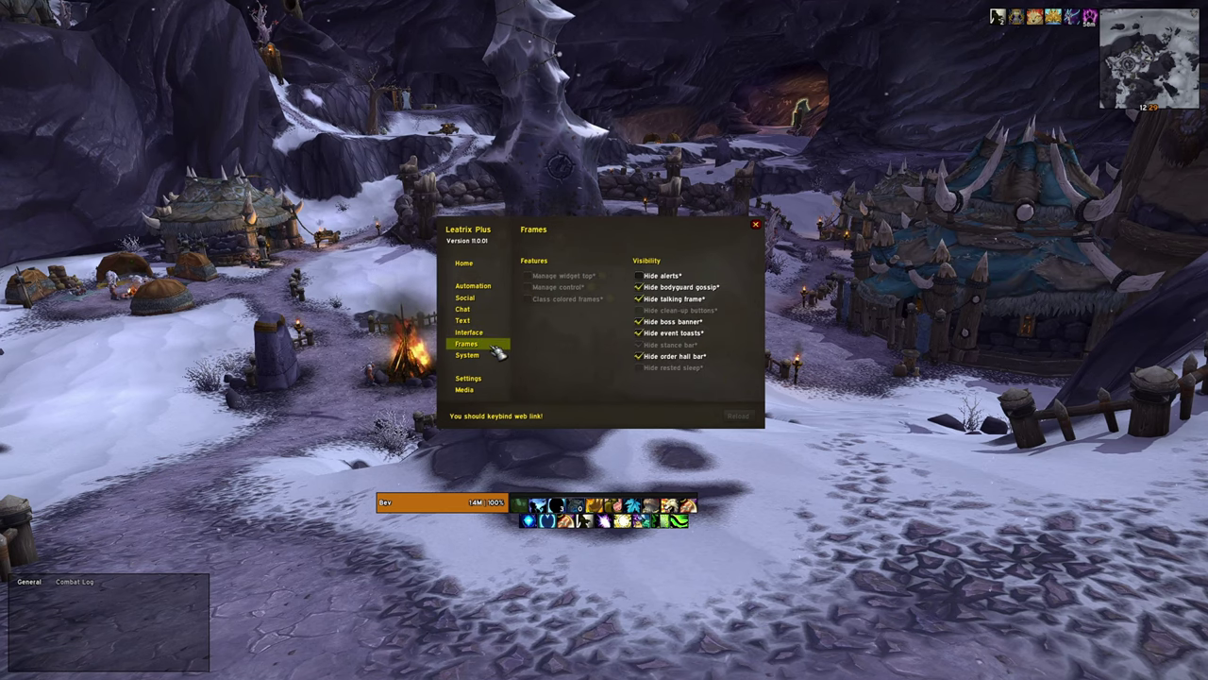
Enable Max camera zoom in the System settings of Leatrix Plus
click(493, 357)
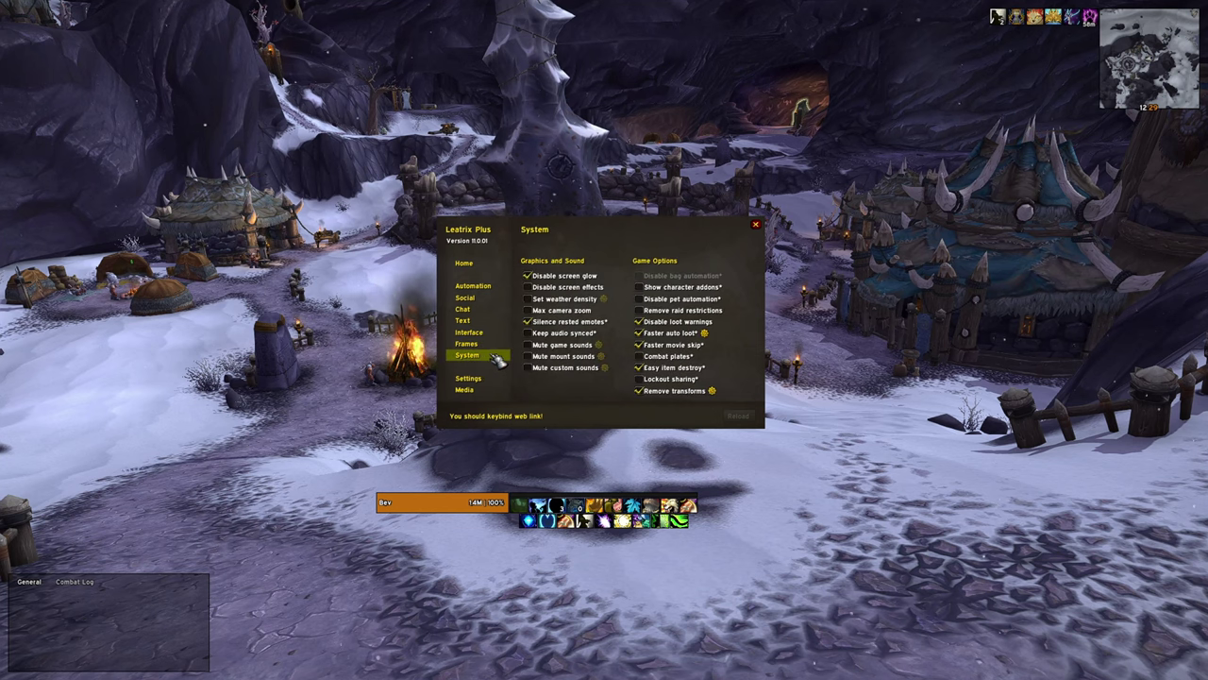
click(528, 311)
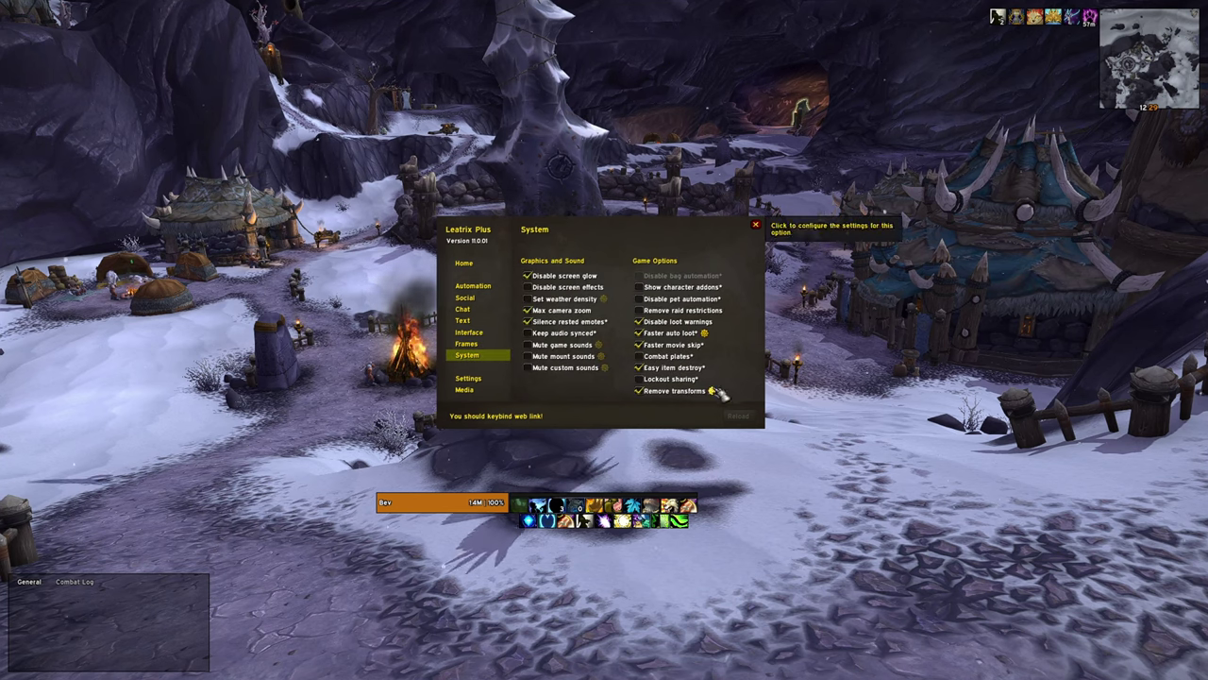
Compare the farthest camera distance with Max camera zoom disabled and enabled, leaving it enabled, and close Leatrix Plus
scroll(920, 451, down, 5)
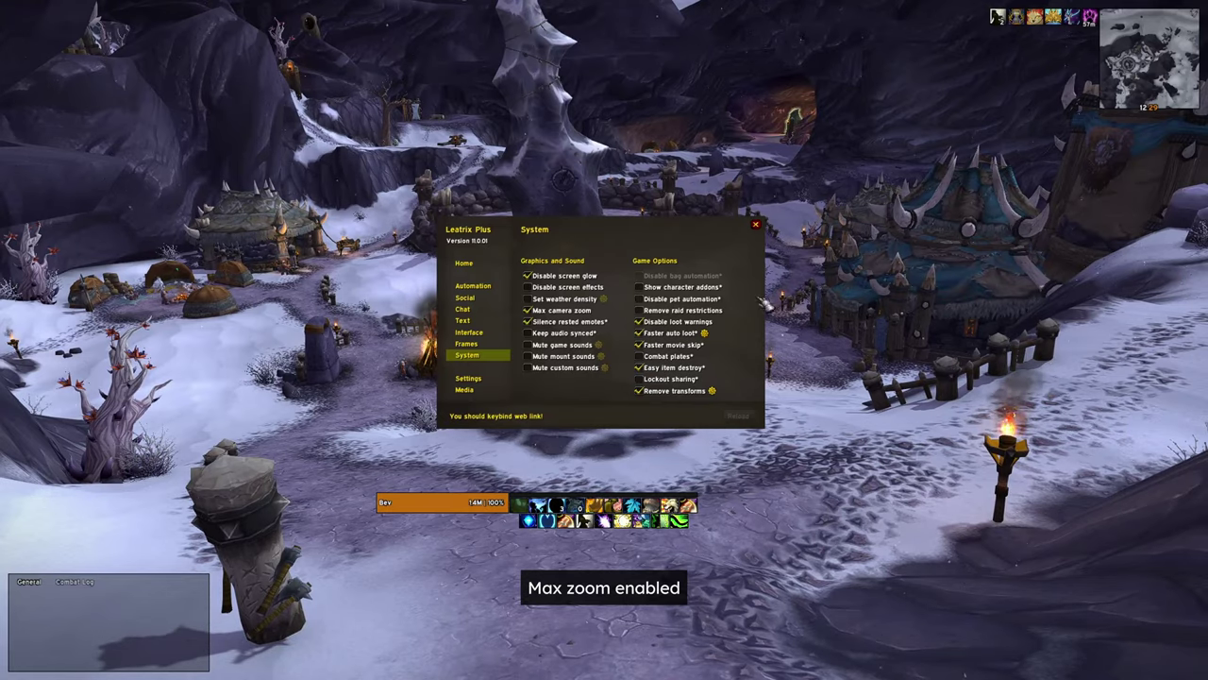
click(528, 310)
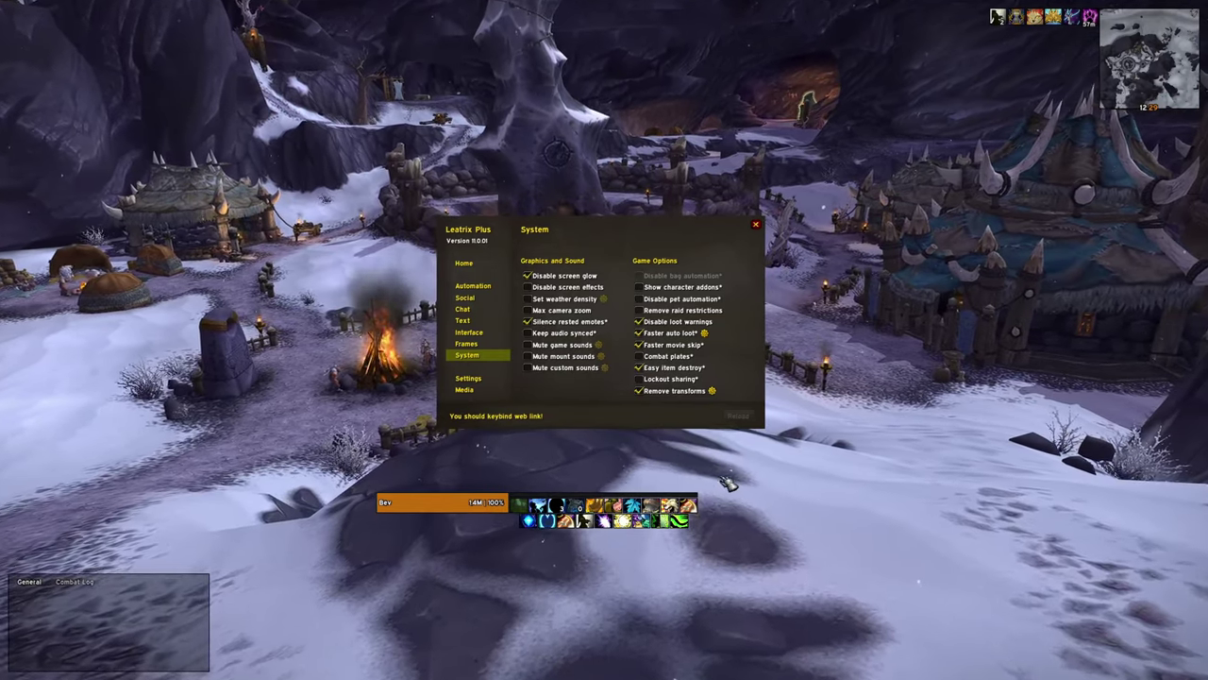
scroll(729, 484, down, 5)
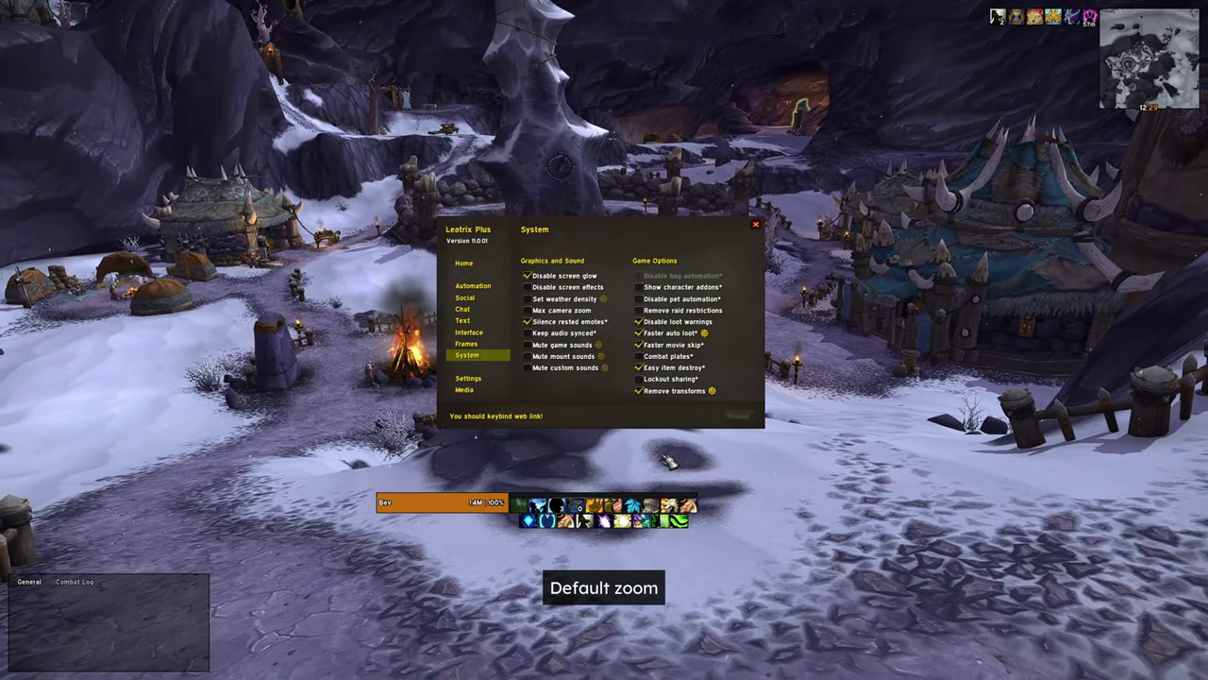
click(528, 310)
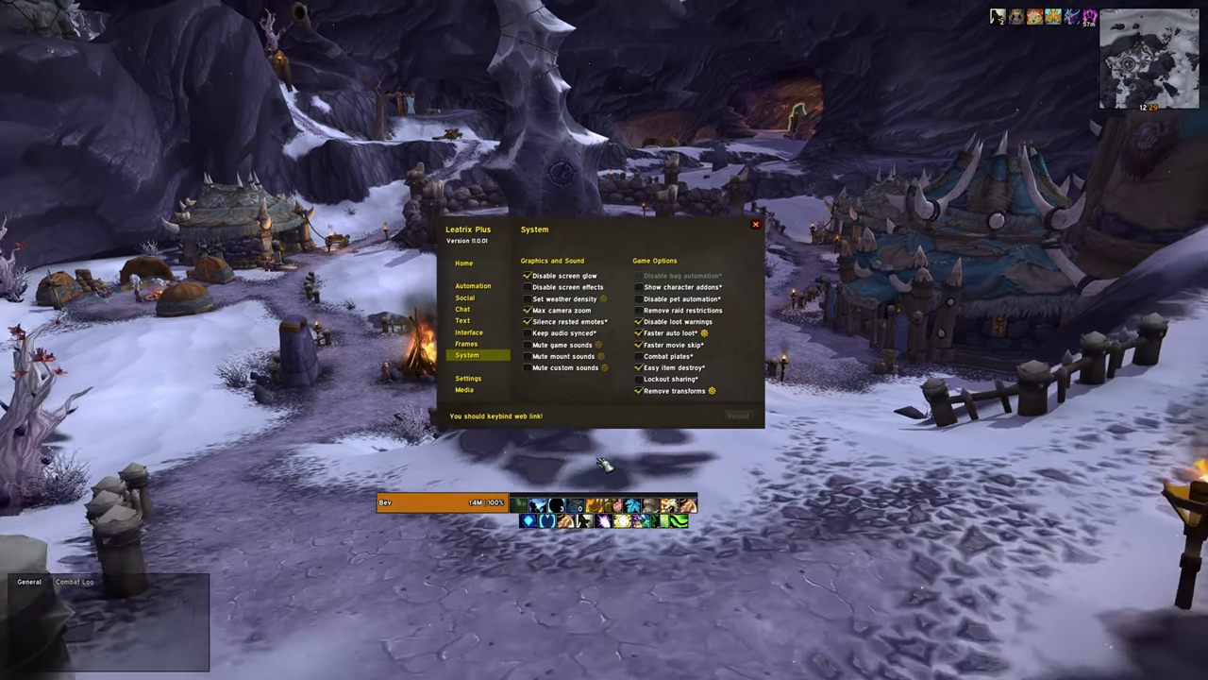
scroll(603, 462, down, 5)
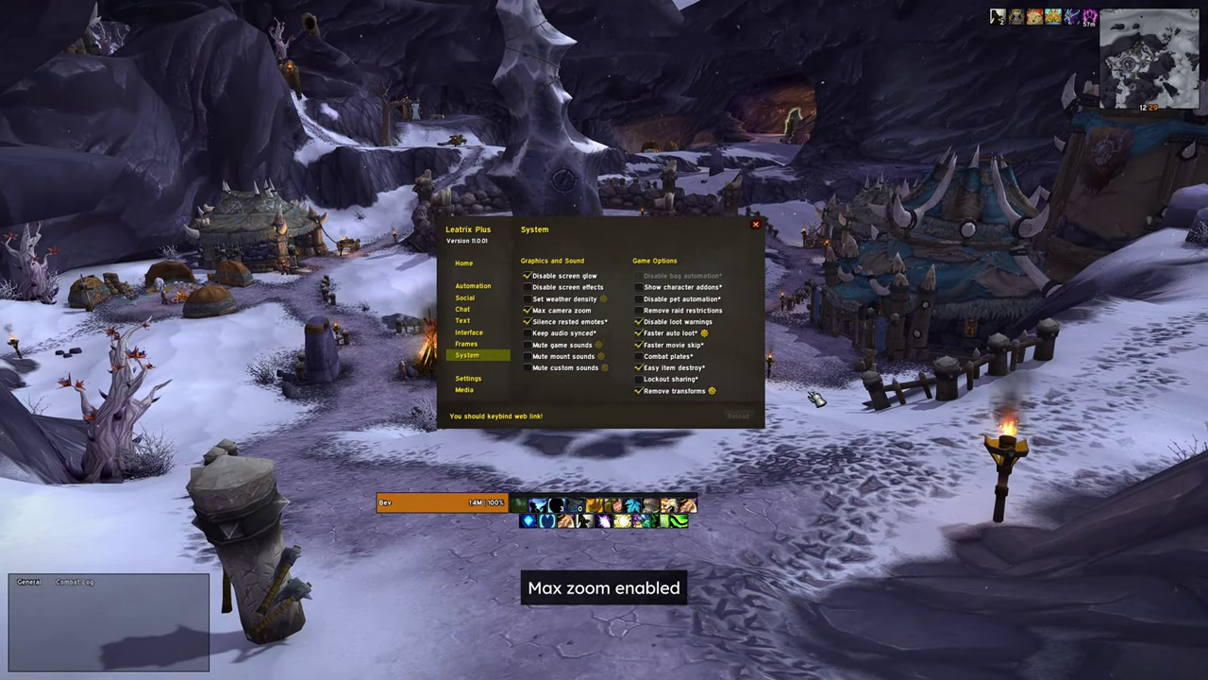
click(756, 225)
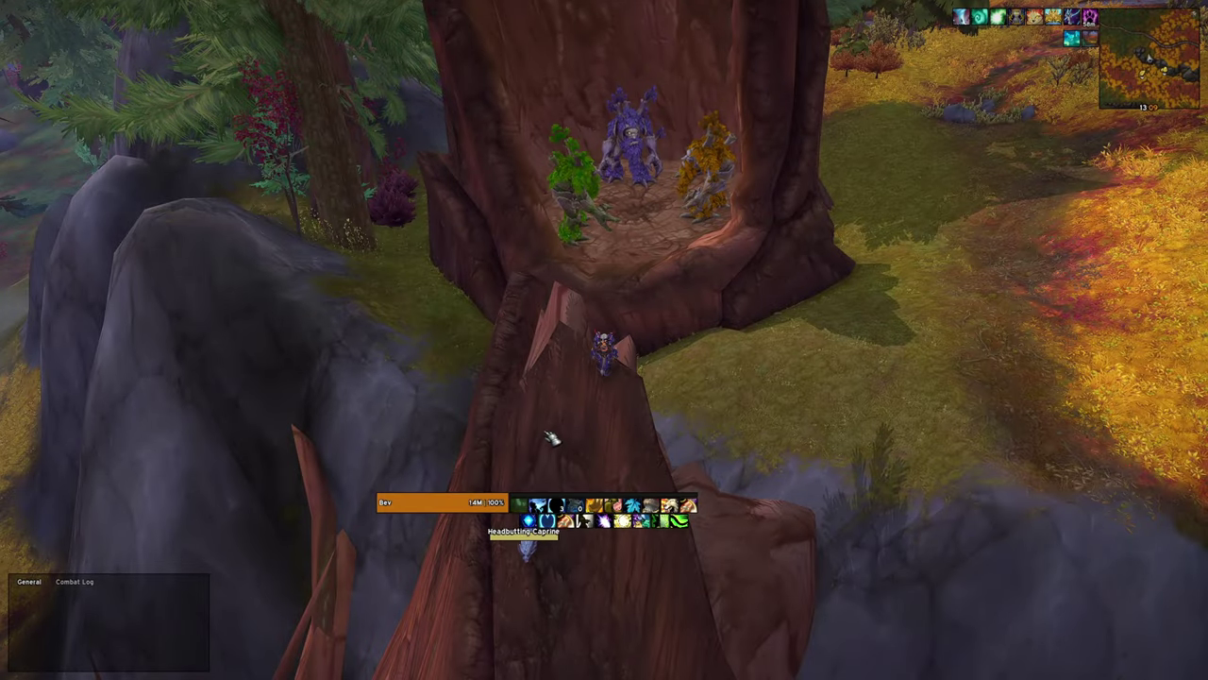
Open the Premade Groups finder and list the available Dungeons groups
key(i)
click(73, 219)
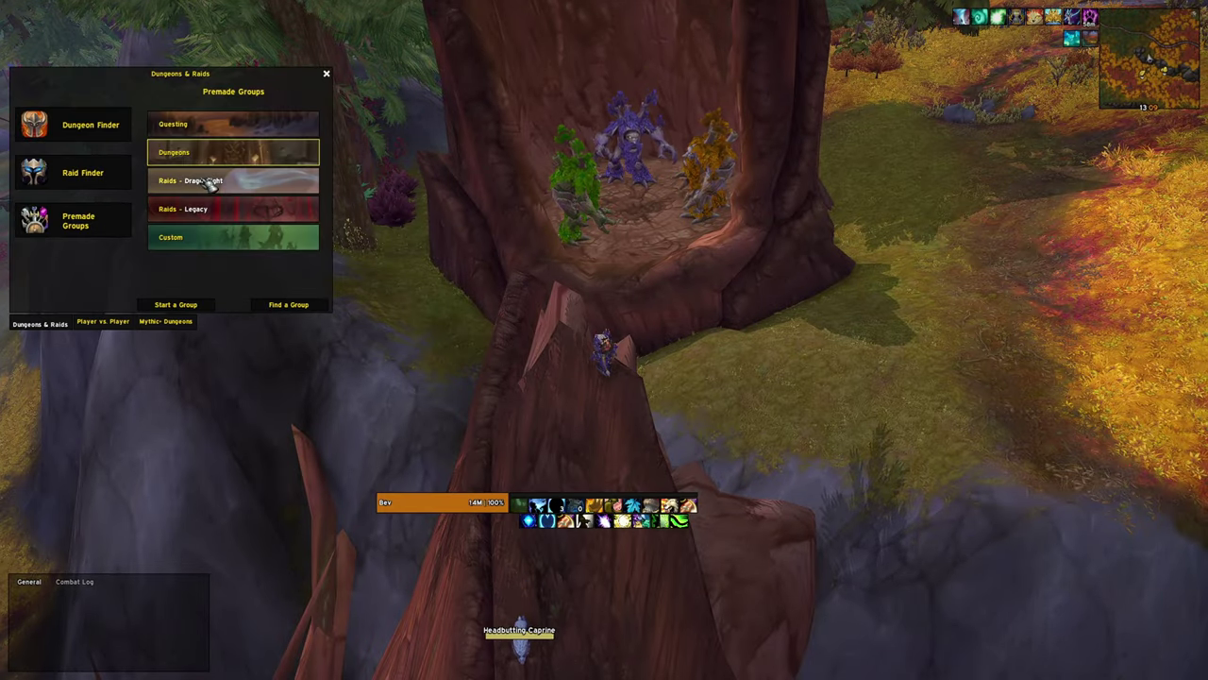
click(298, 302)
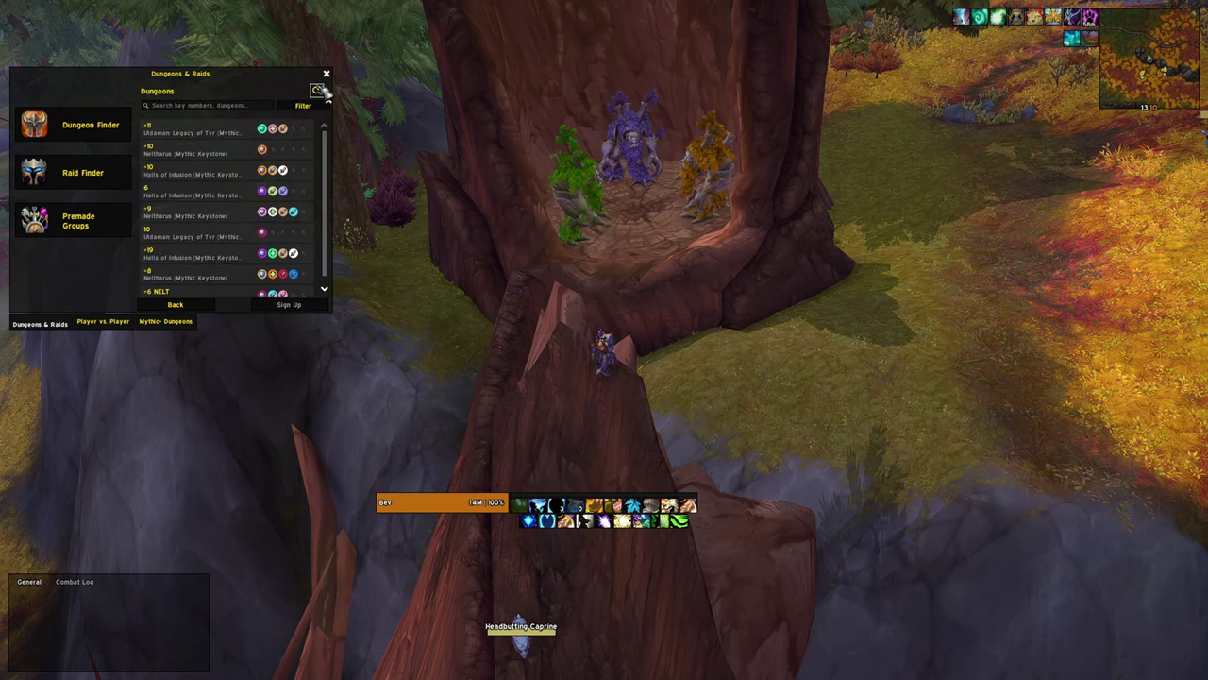
Examine the Raider.IO scores of several listed dungeon groups and of the player character, refresh the list, and close the finder
mouse_move(288, 129)
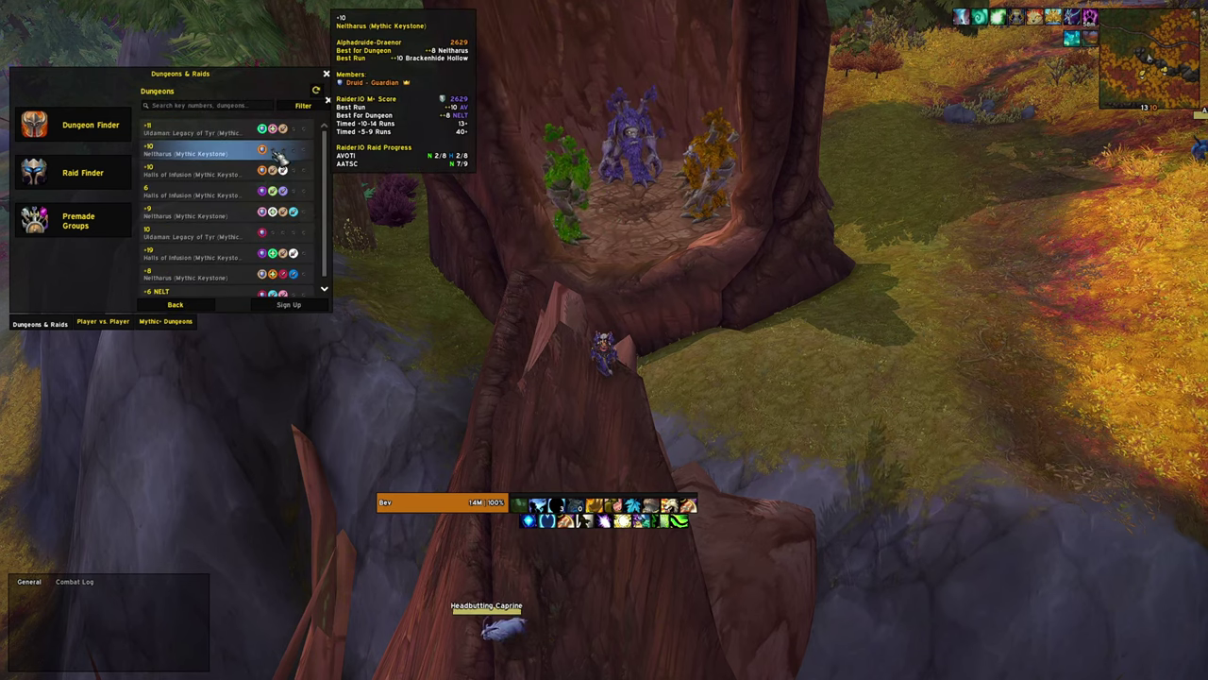
mouse_move(285, 212)
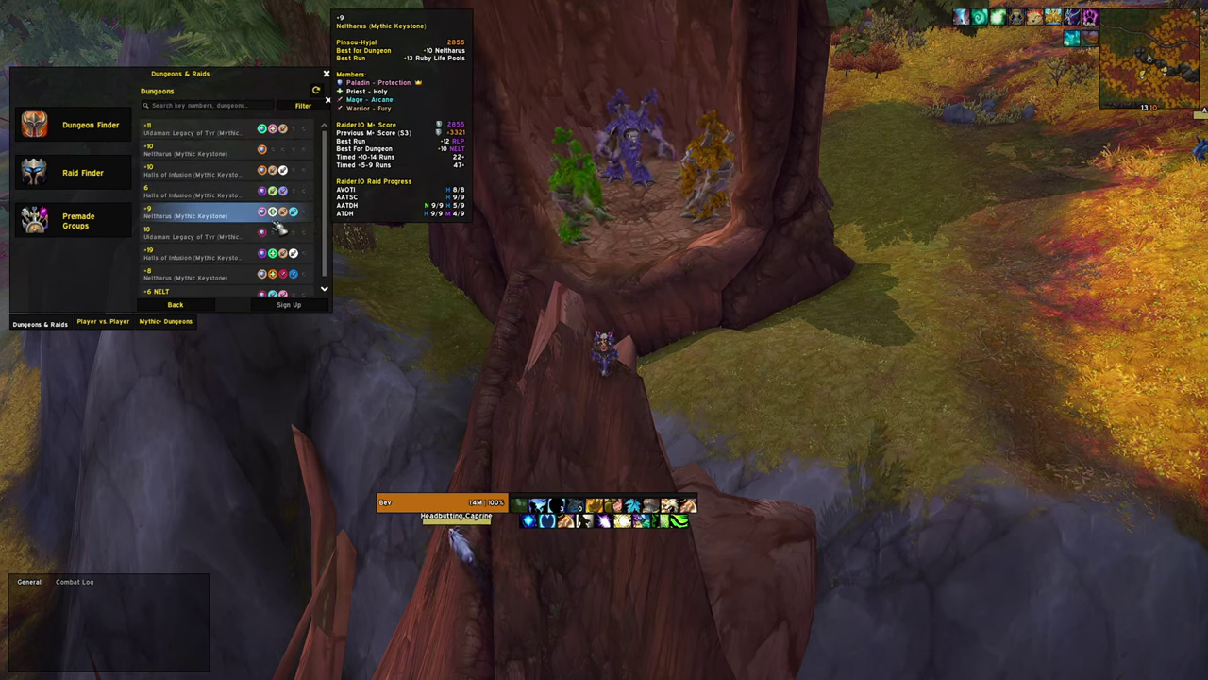
mouse_move(272, 235)
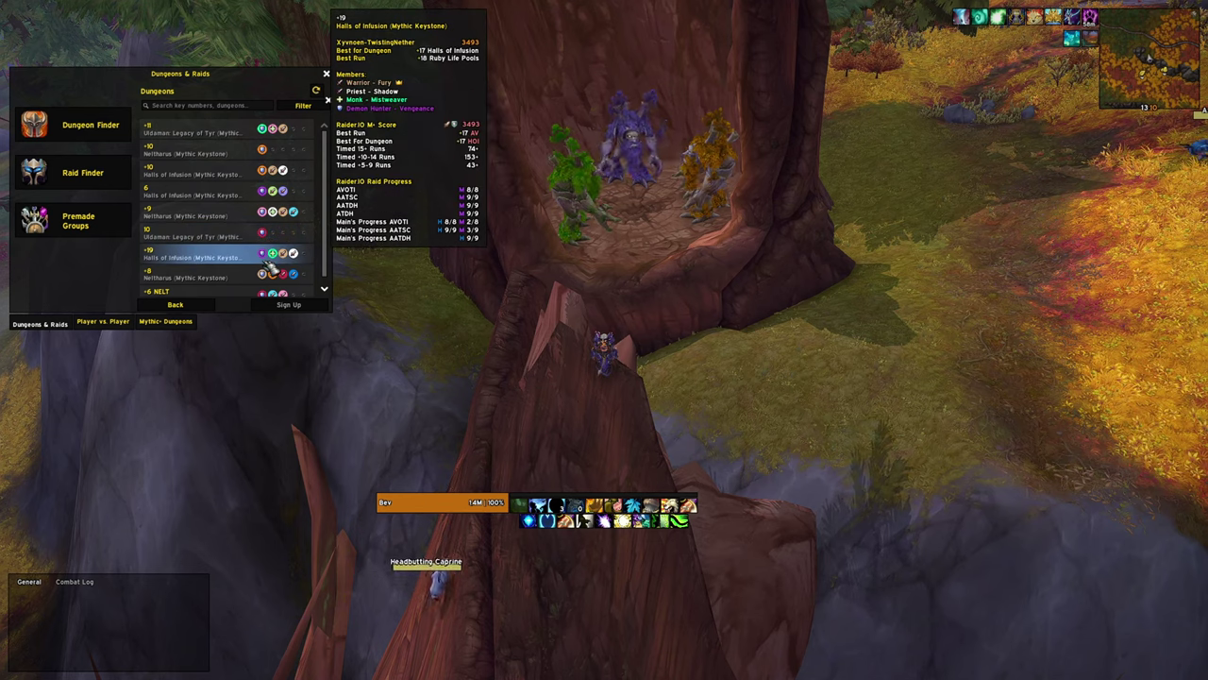
mouse_move(284, 275)
mouse_move(480, 500)
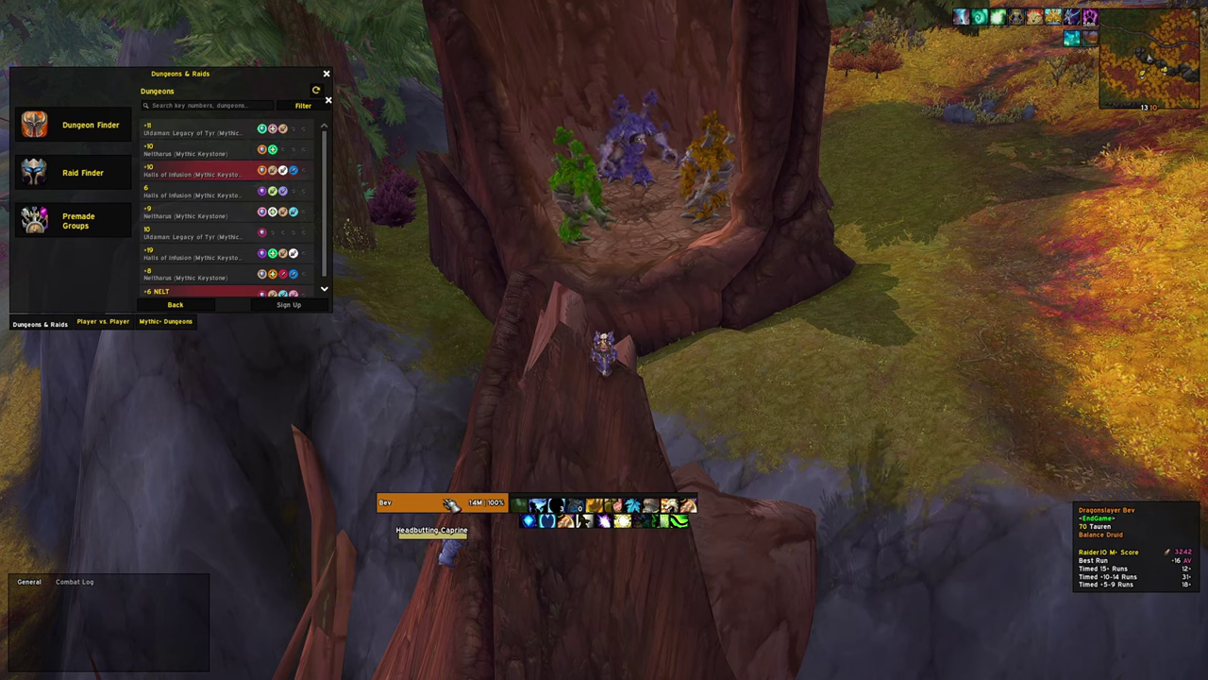
scroll(307, 253, down, 1)
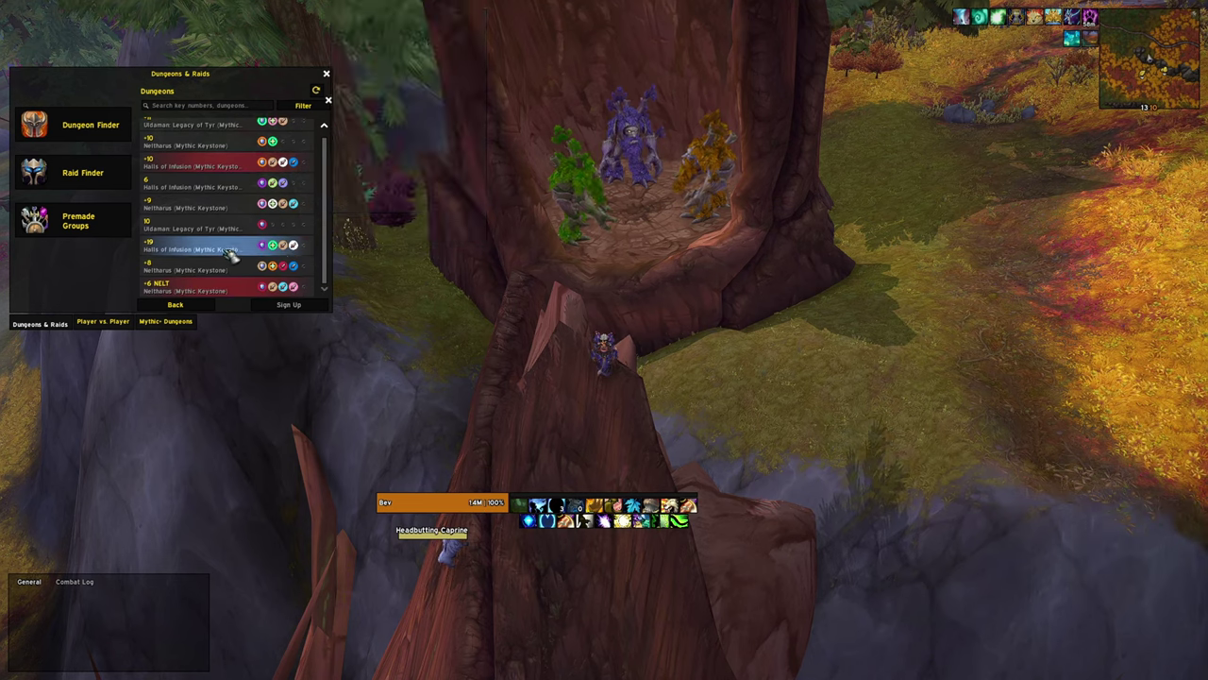
mouse_move(210, 268)
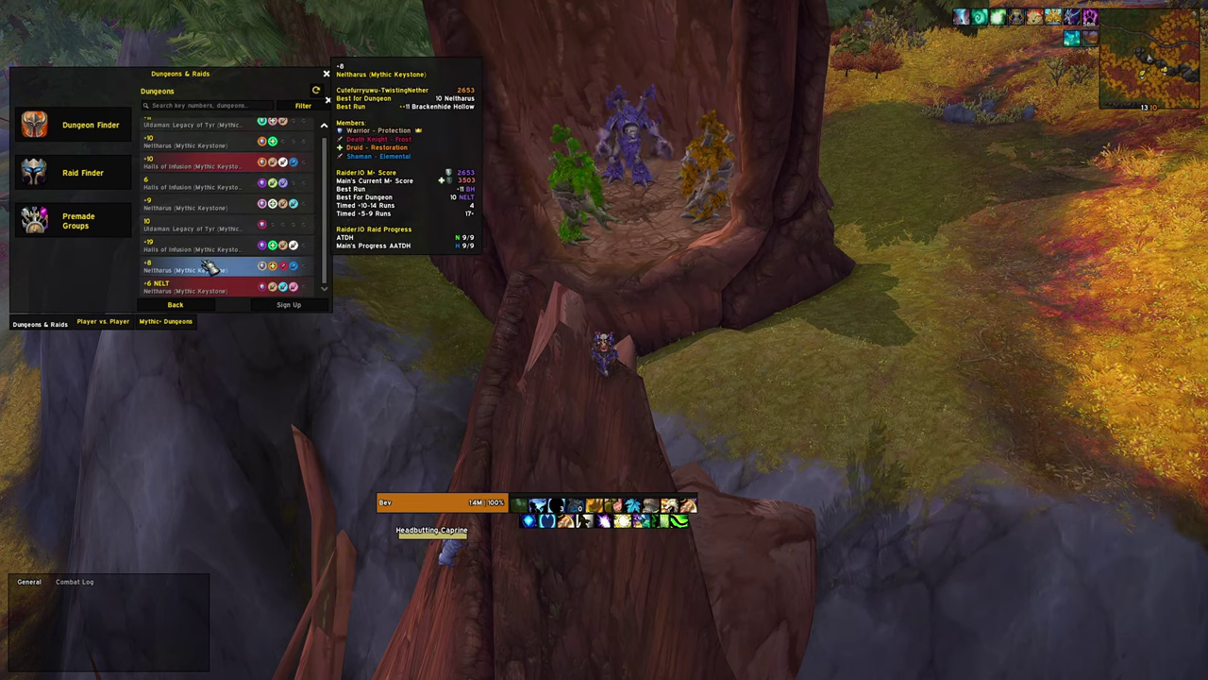
click(318, 90)
mouse_move(246, 206)
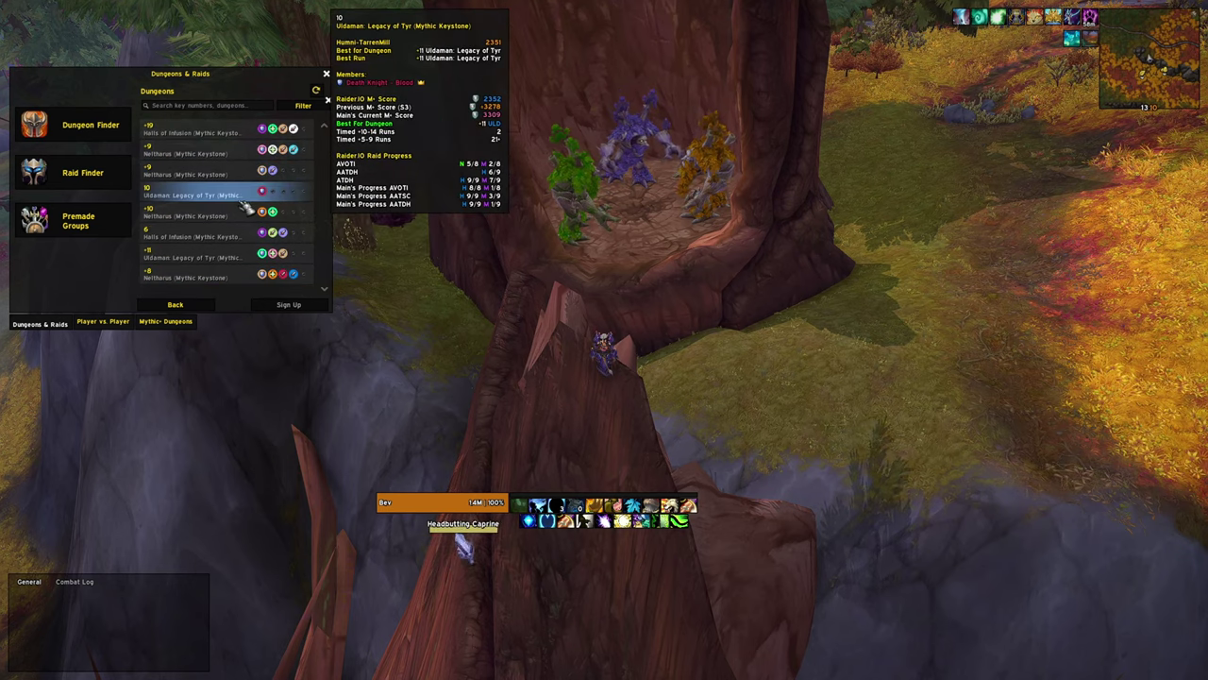
mouse_move(241, 263)
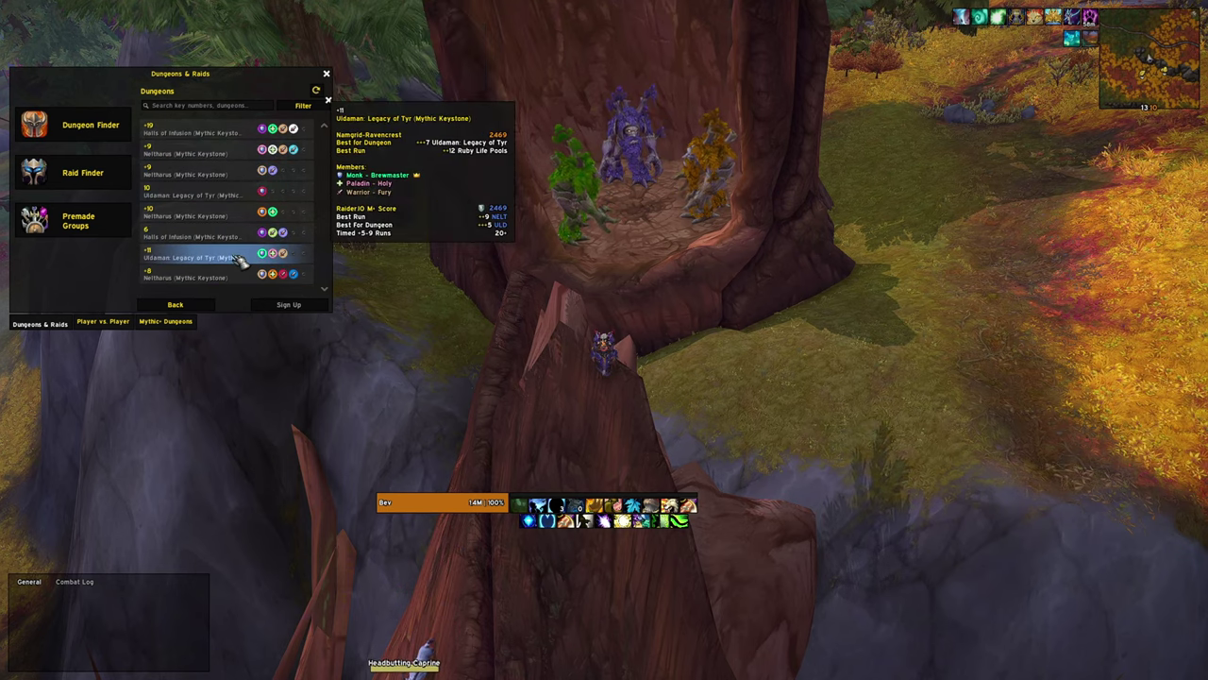
key(Escape)
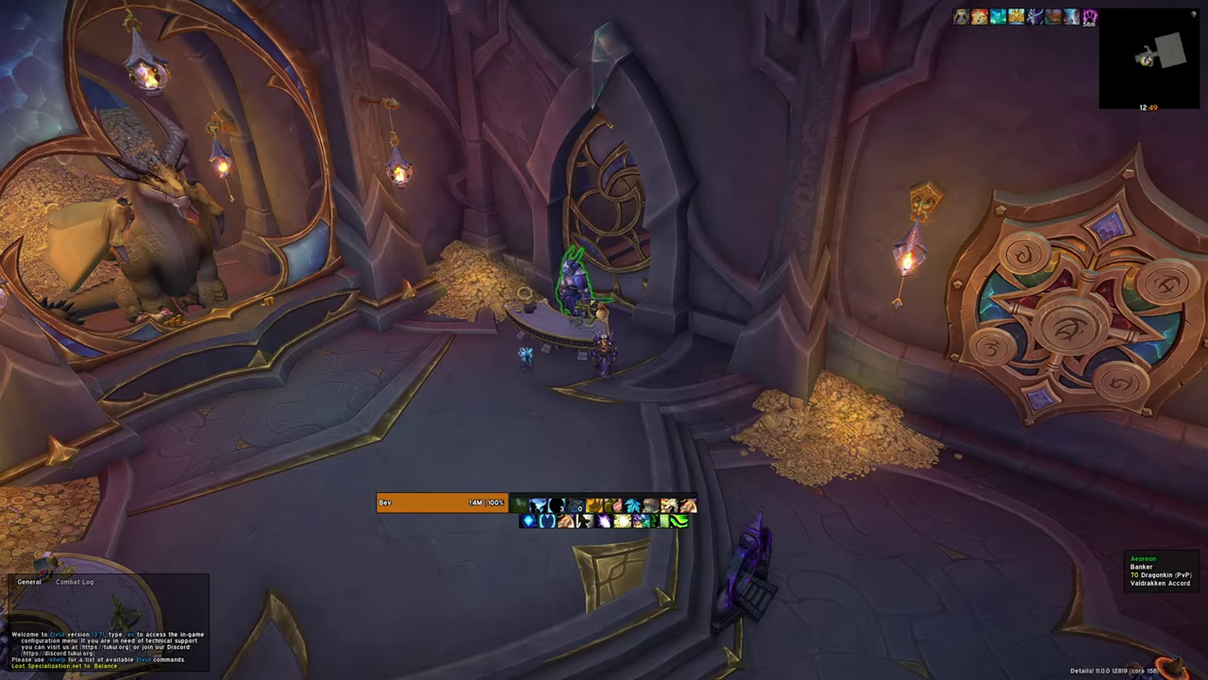
Open the bank at the banker, run the /simc command, and copy the generated SimulationCraft export text
right_click(591, 301)
text(/)
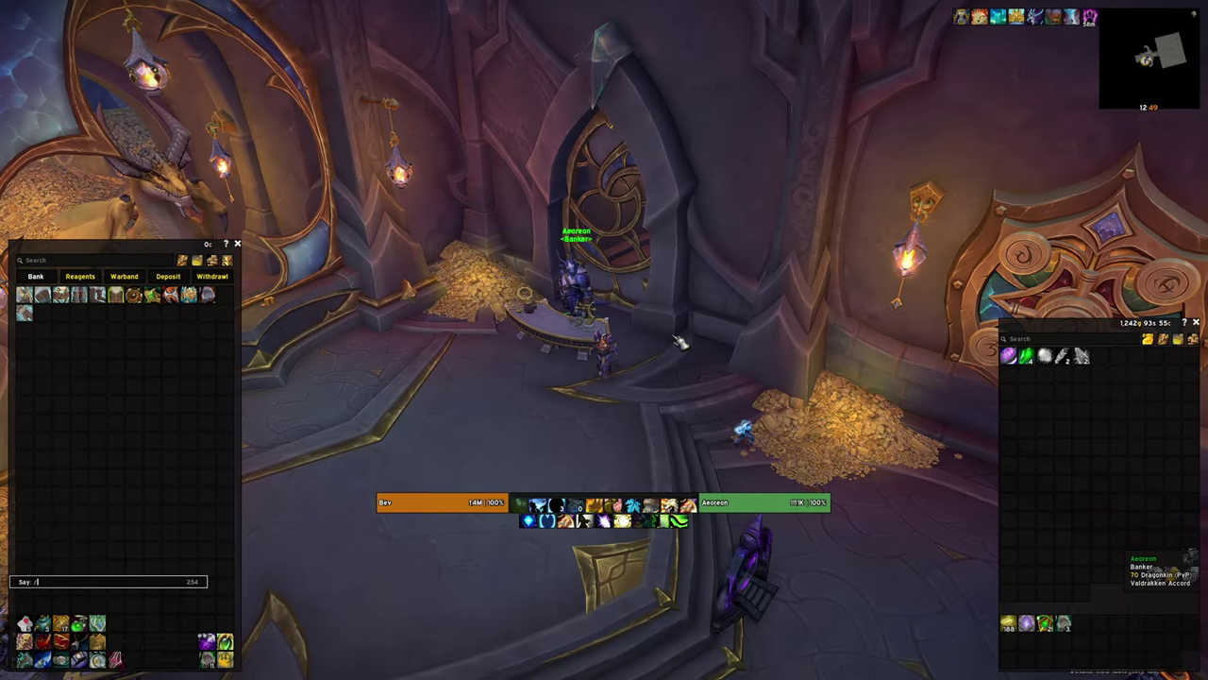
text(simc)
key(Return)
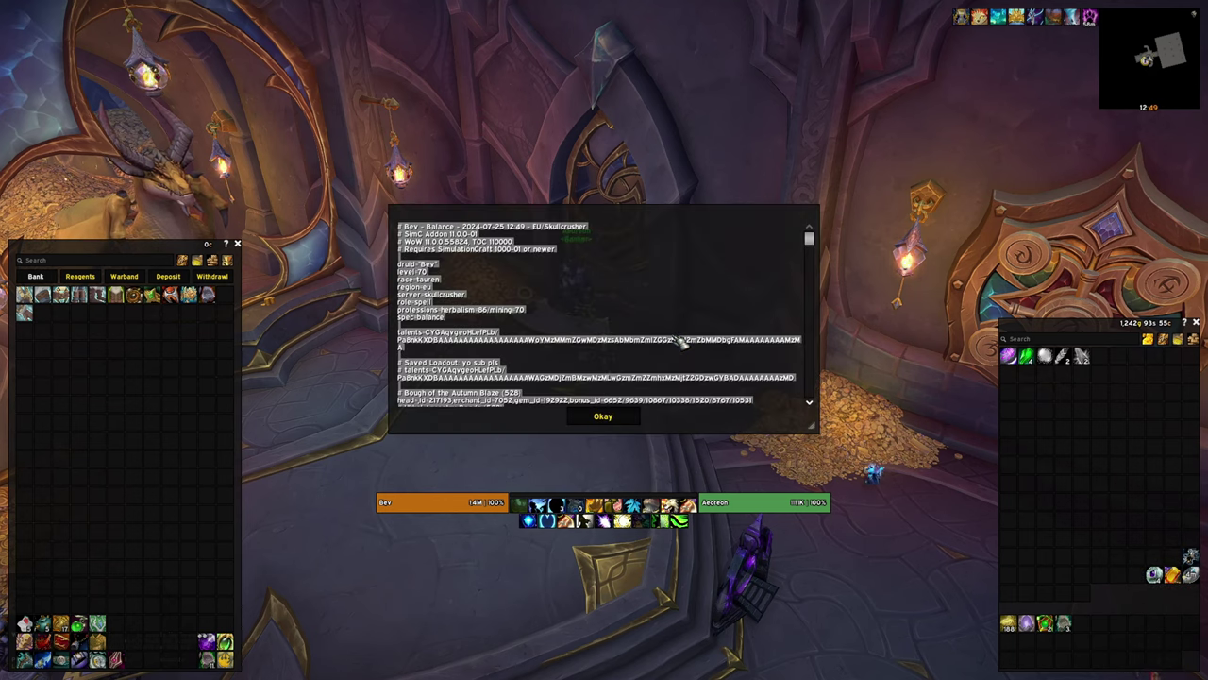
key(ctrl+c)
key(Escape)
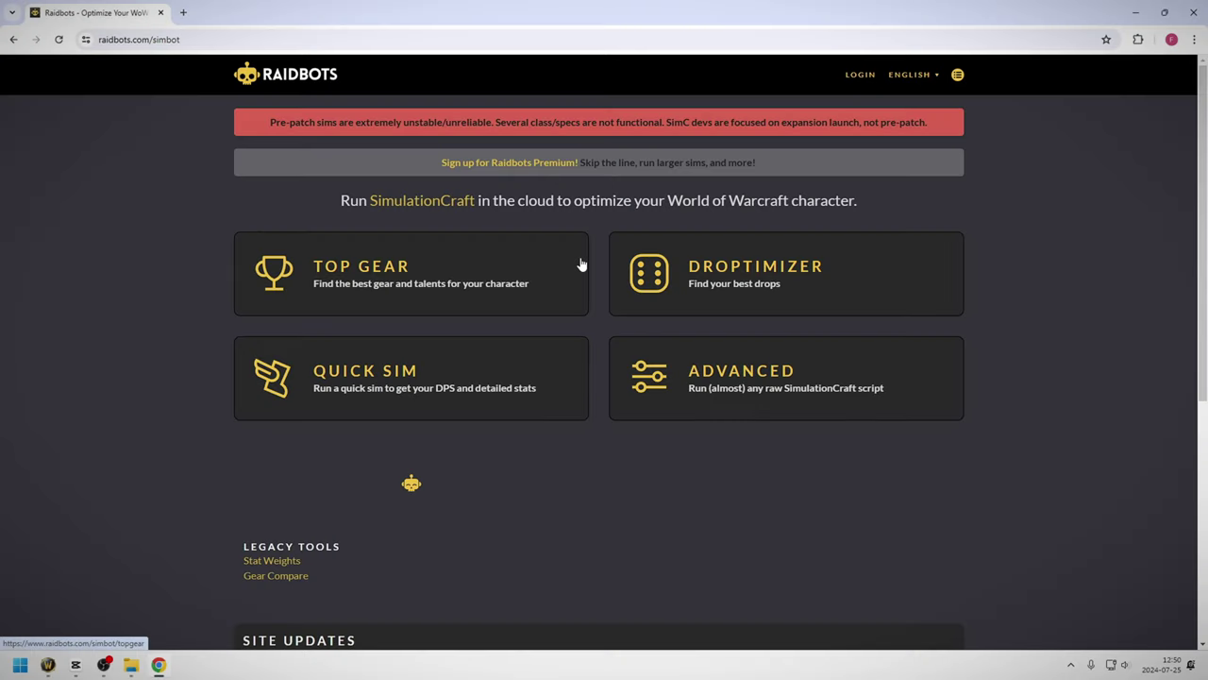
Switch to Raidbots in the browser, open Top Gear, and paste the SimC addon export as its input
click(582, 264)
click(583, 296)
key(ctrl+v)
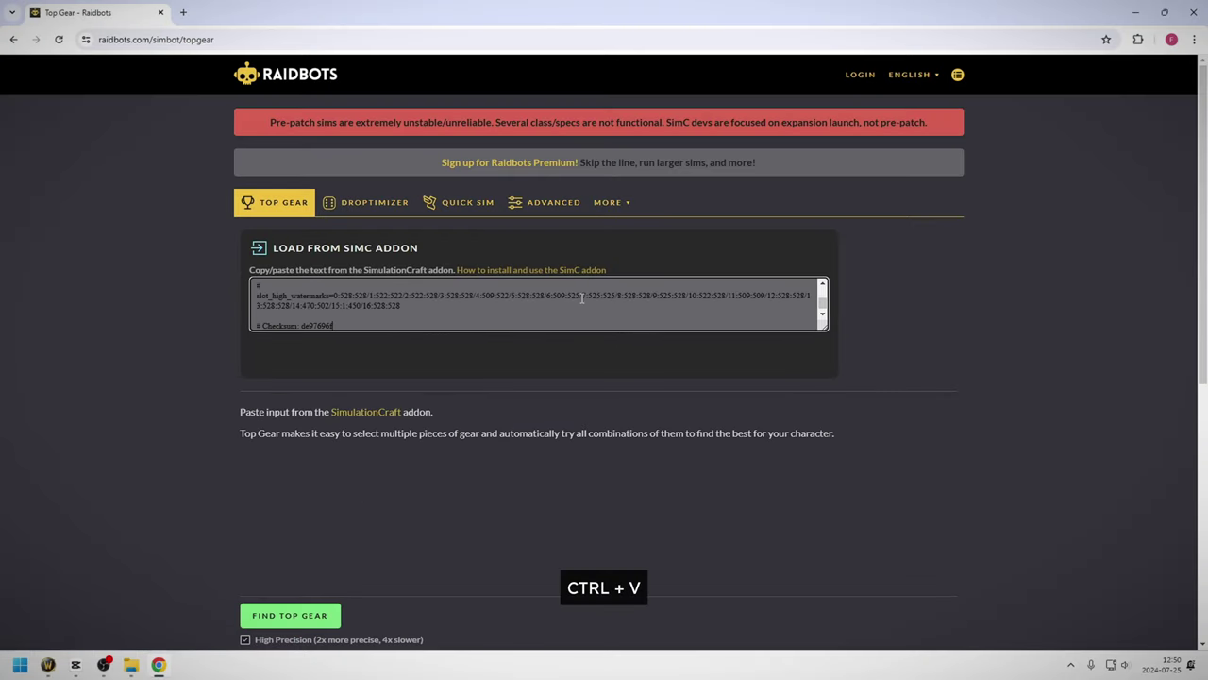
Add Watcher's Clasp of Purpose and two alternative trinkets to the Top Gear comparison and look through the enhancement options
scroll(679, 255, down, 3)
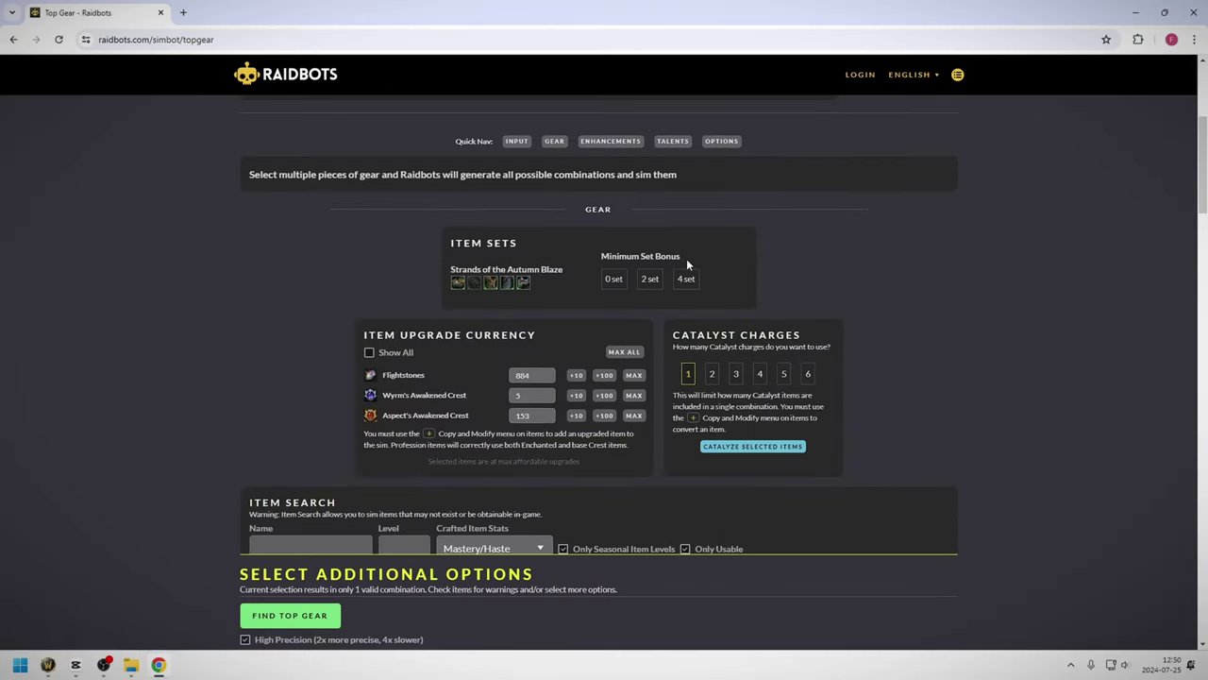
scroll(687, 258, down, 4)
scroll(710, 279, down, 3)
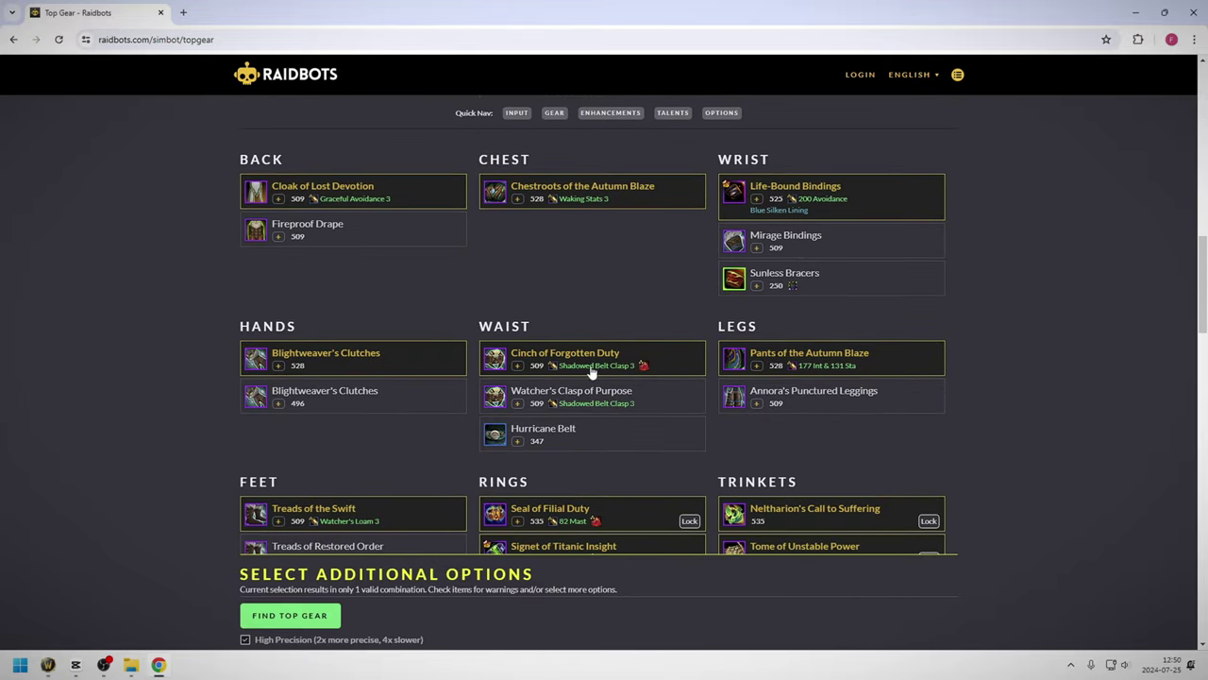
click(664, 395)
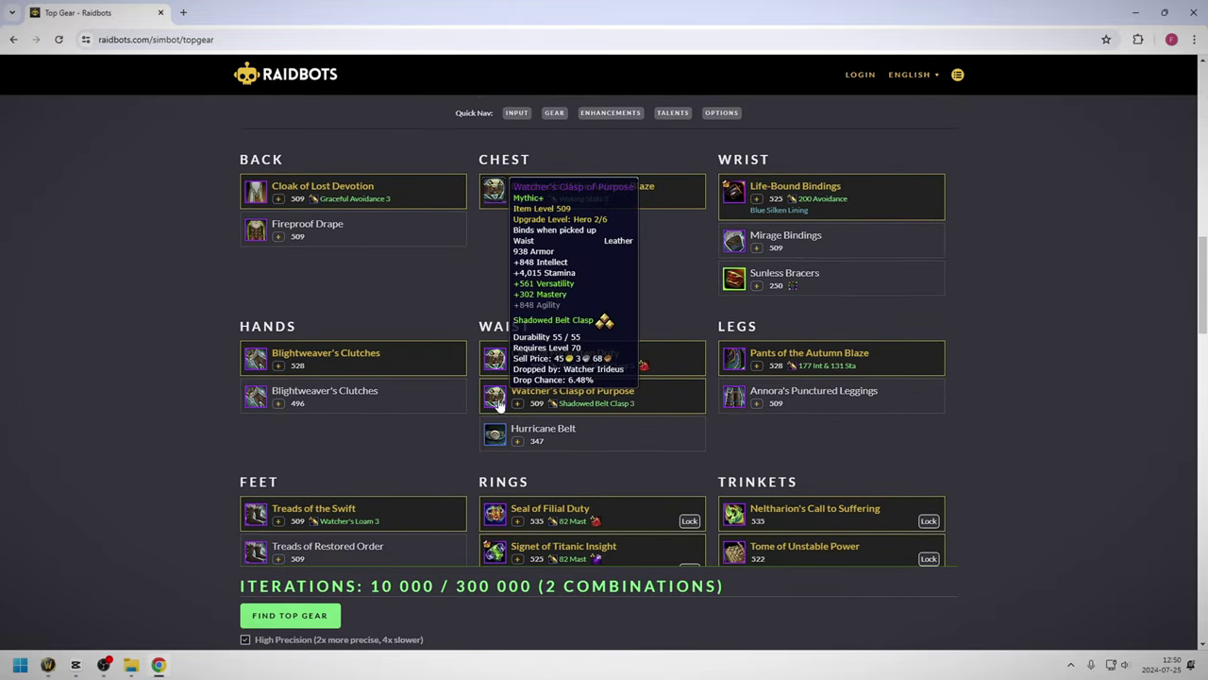
scroll(739, 380, down, 3)
click(805, 320)
click(809, 277)
scroll(722, 368, down, 10)
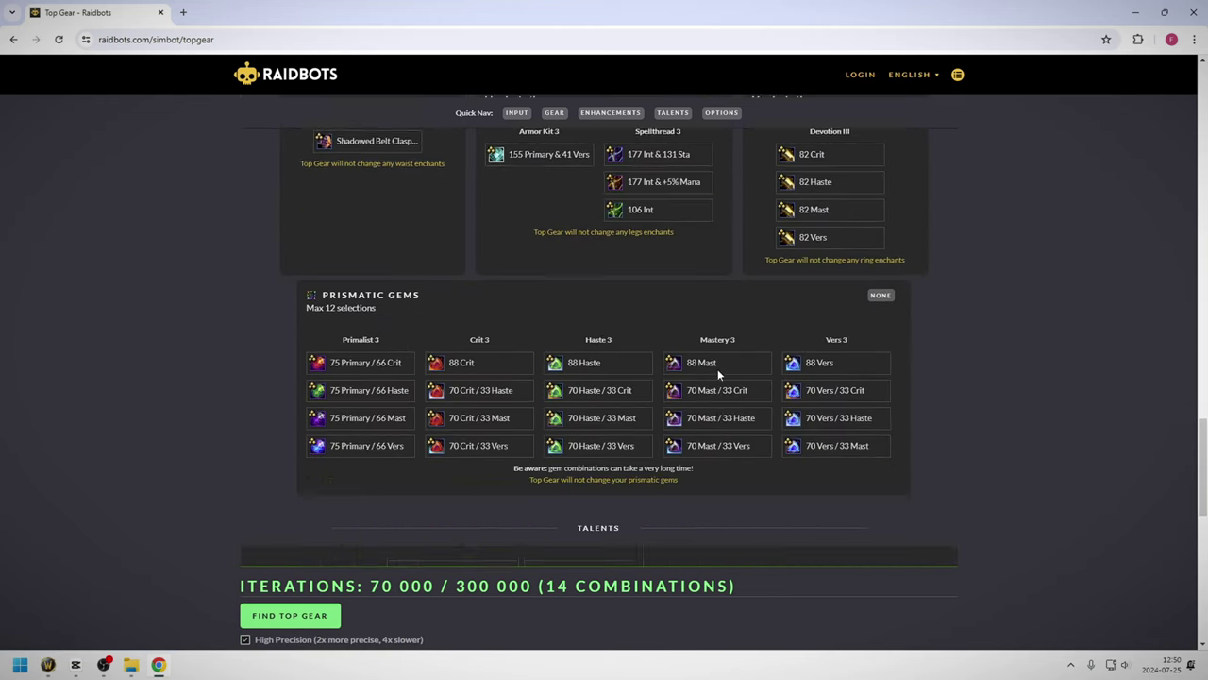
scroll(718, 375, down, 6)
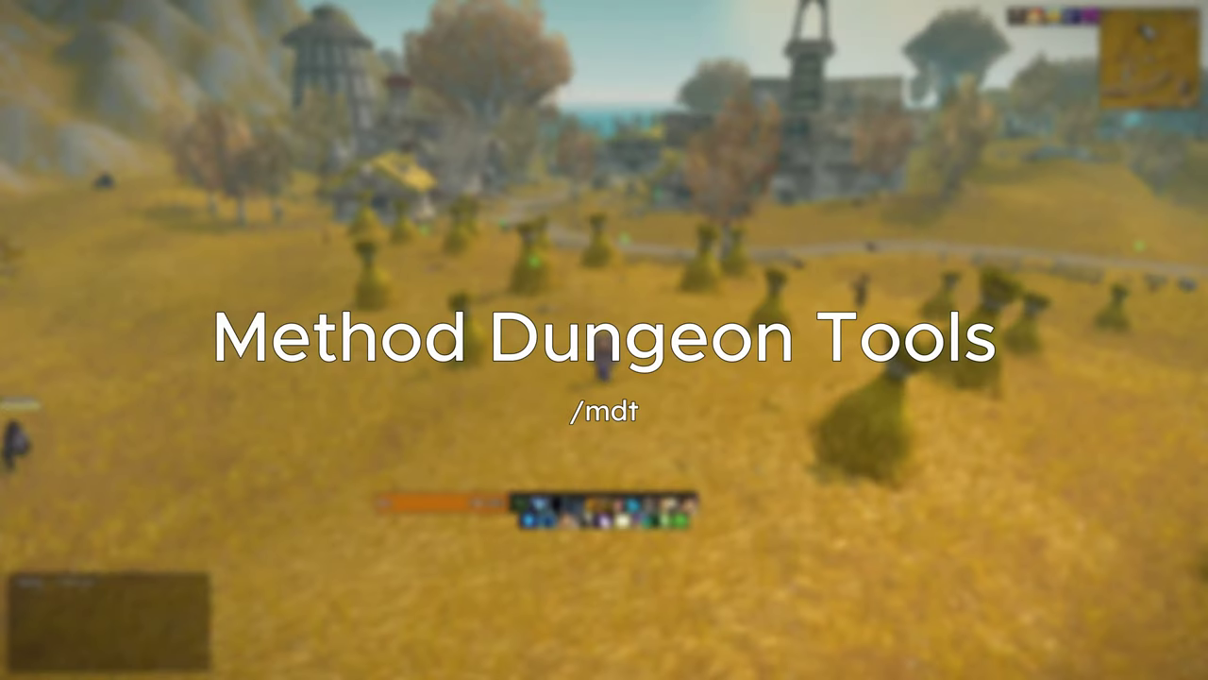
Switch back to the game, open Mythic Dungeon Tools with /mdt, and display the Algeth'ar Academy map
text(/mdt)
key(Return)
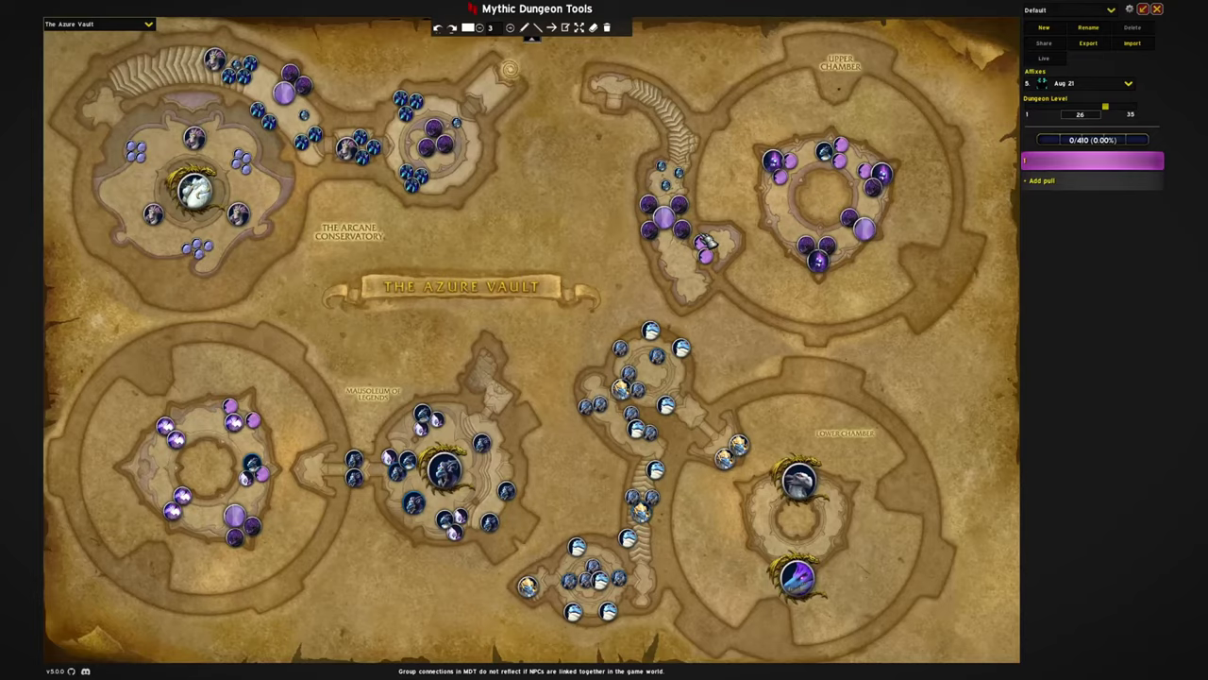
mouse_move(247, 163)
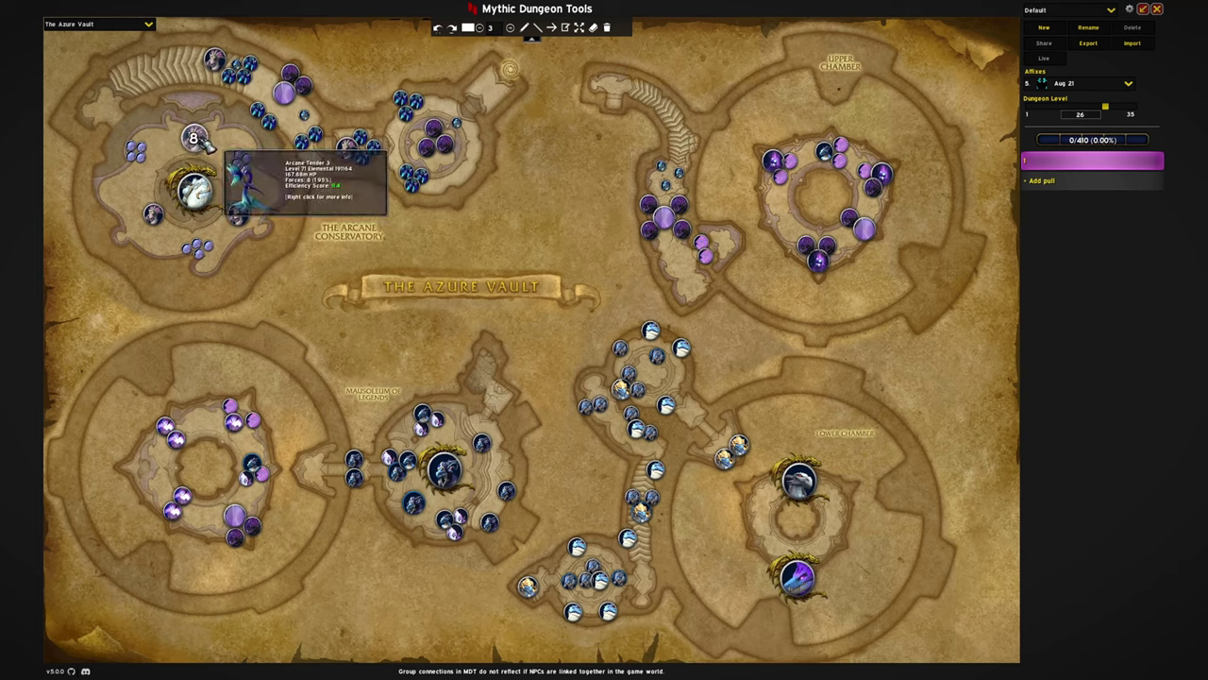
click(149, 25)
click(118, 73)
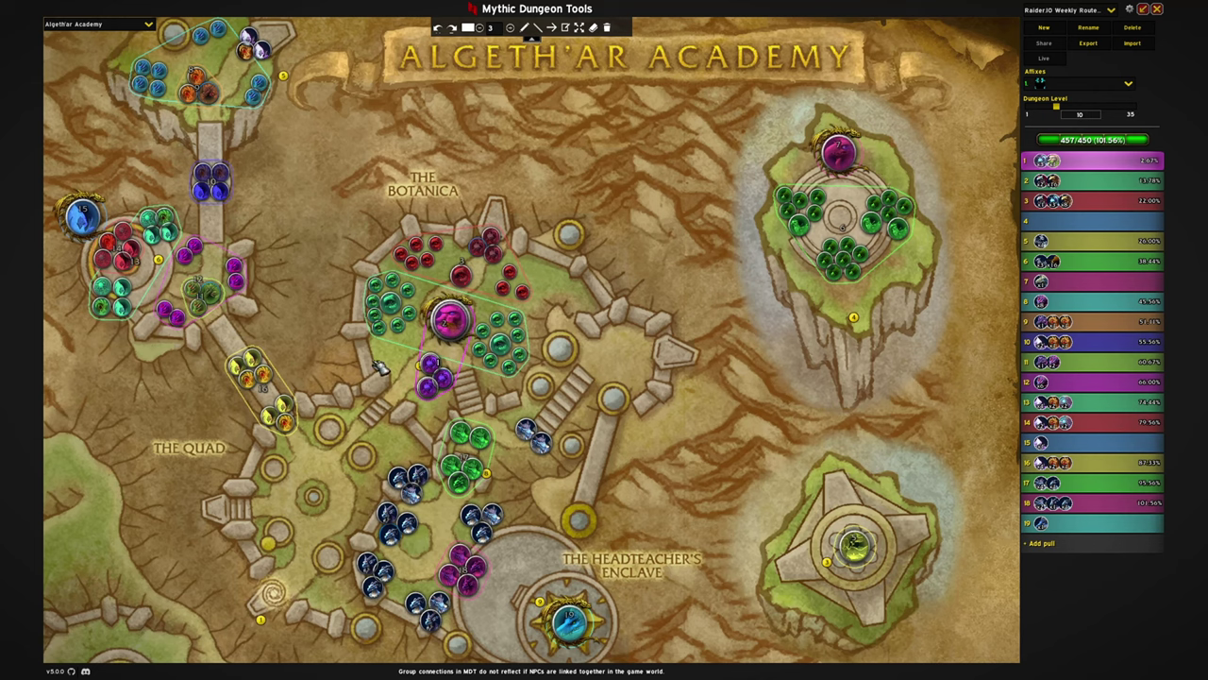
Review the enemy info and spells of Aggravated Skitterfly, set the dungeon level to 6, and close the enemy info
mouse_move(268, 625)
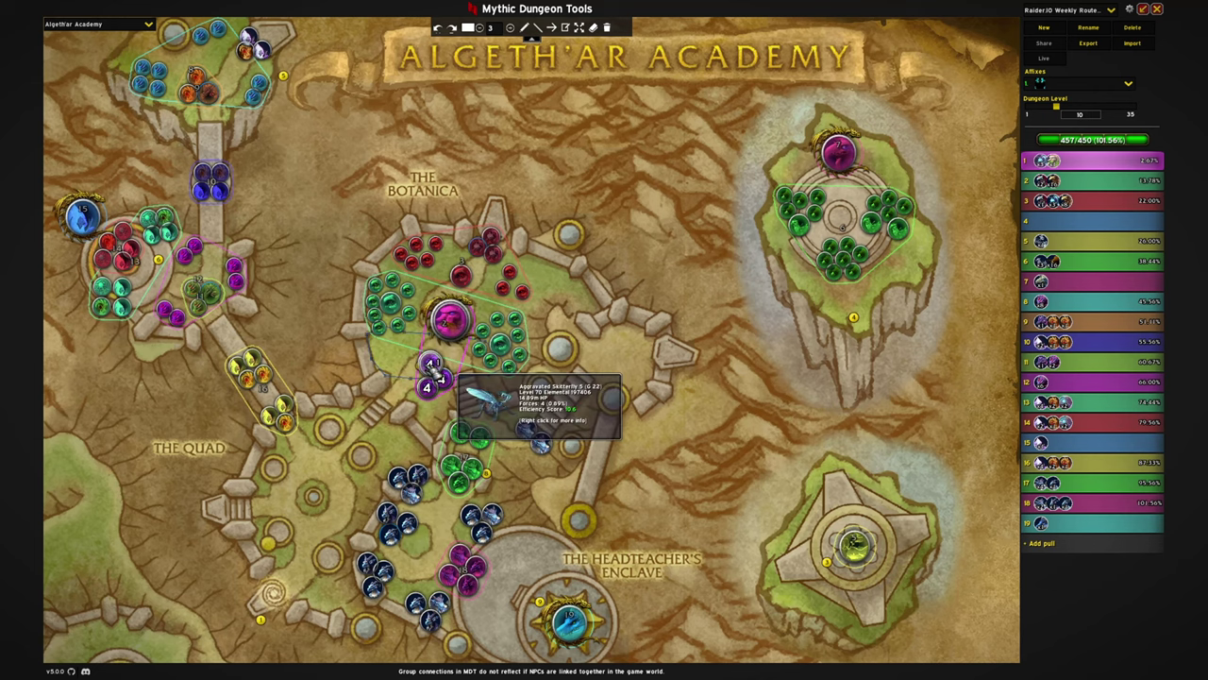
right_click(432, 364)
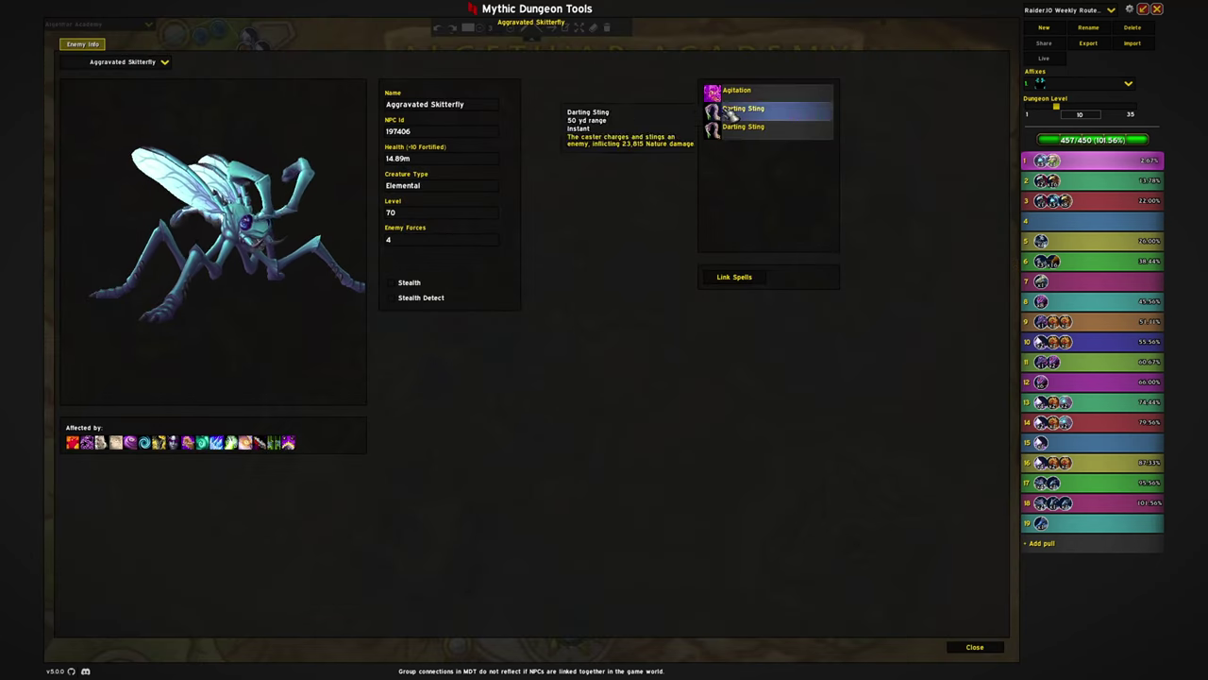
mouse_move(783, 135)
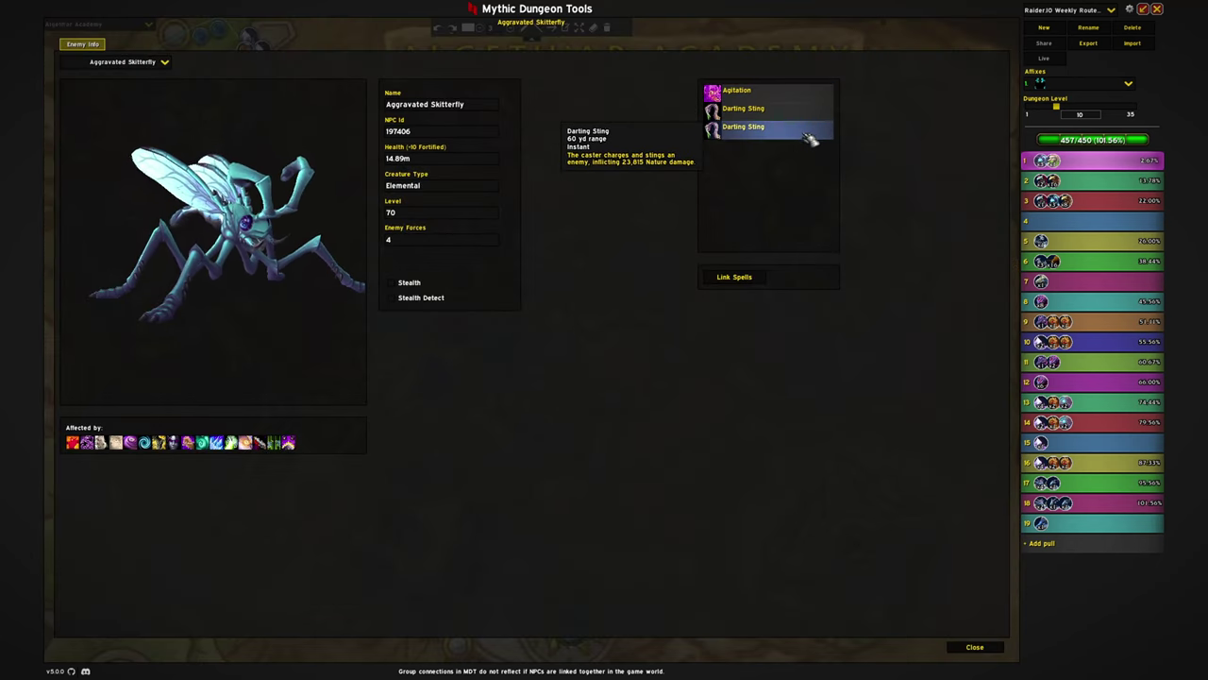
drag(1057, 107, 1085, 111)
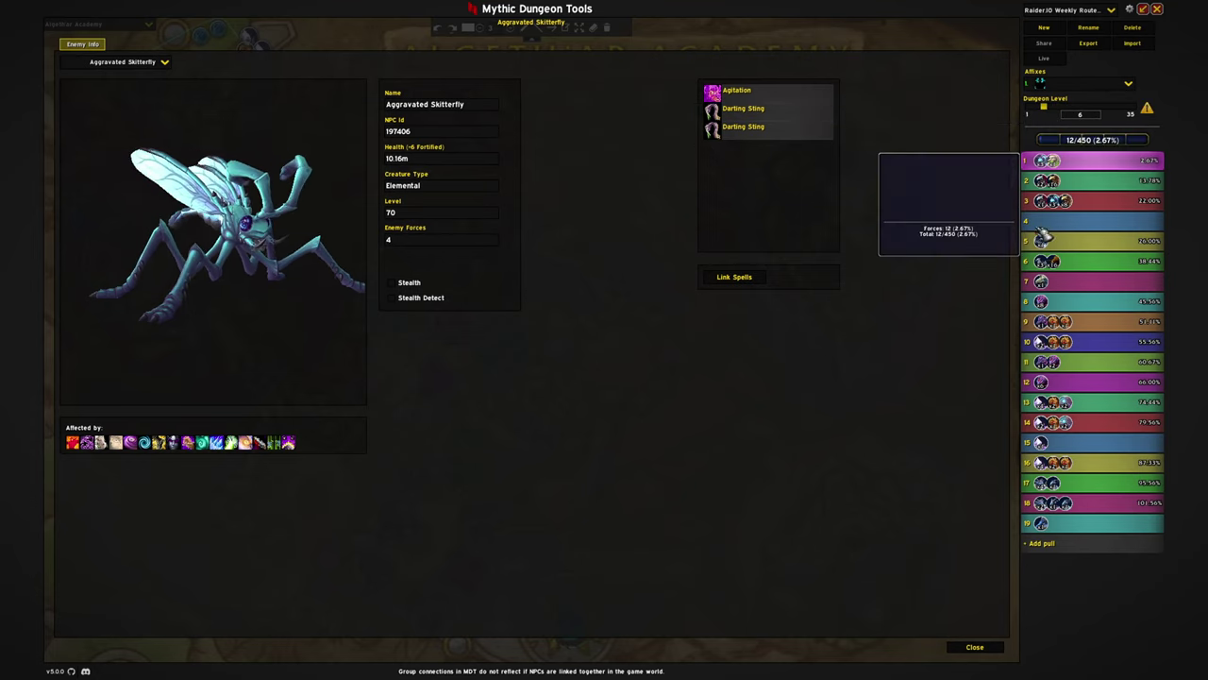
click(976, 648)
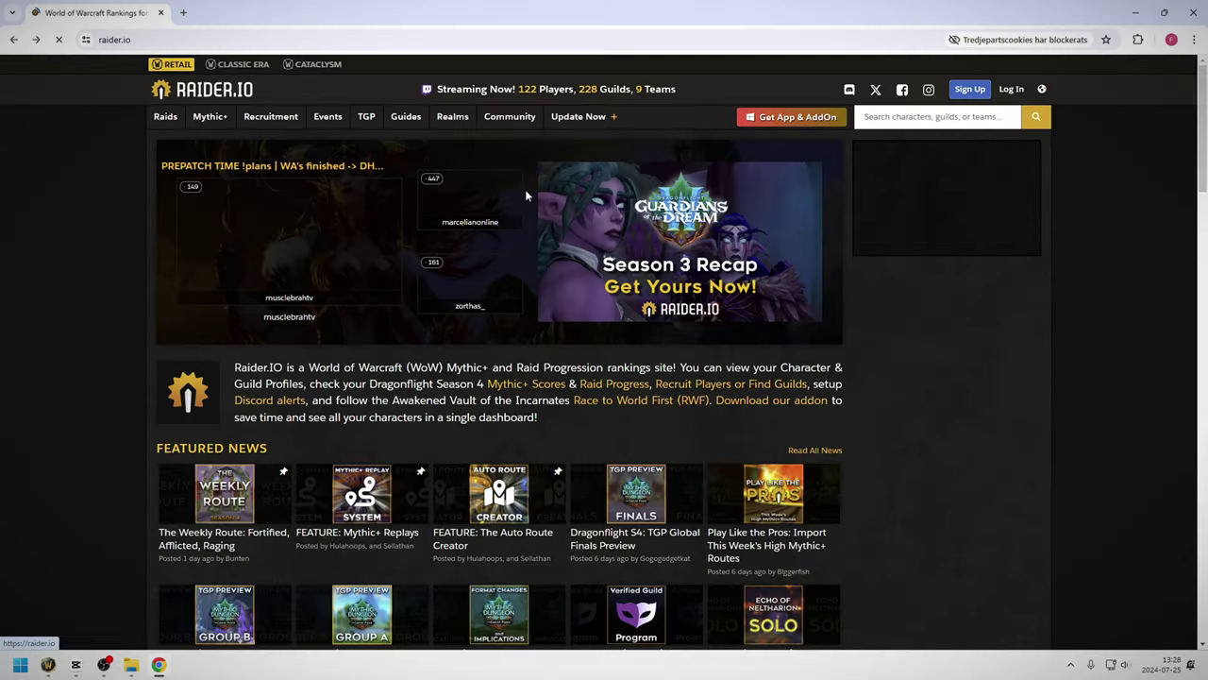
Open Raider.IO's The Weekly Route (Up to +19) guide and copy the MDT string of the Algeth'ar Academy route
mouse_move(422, 126)
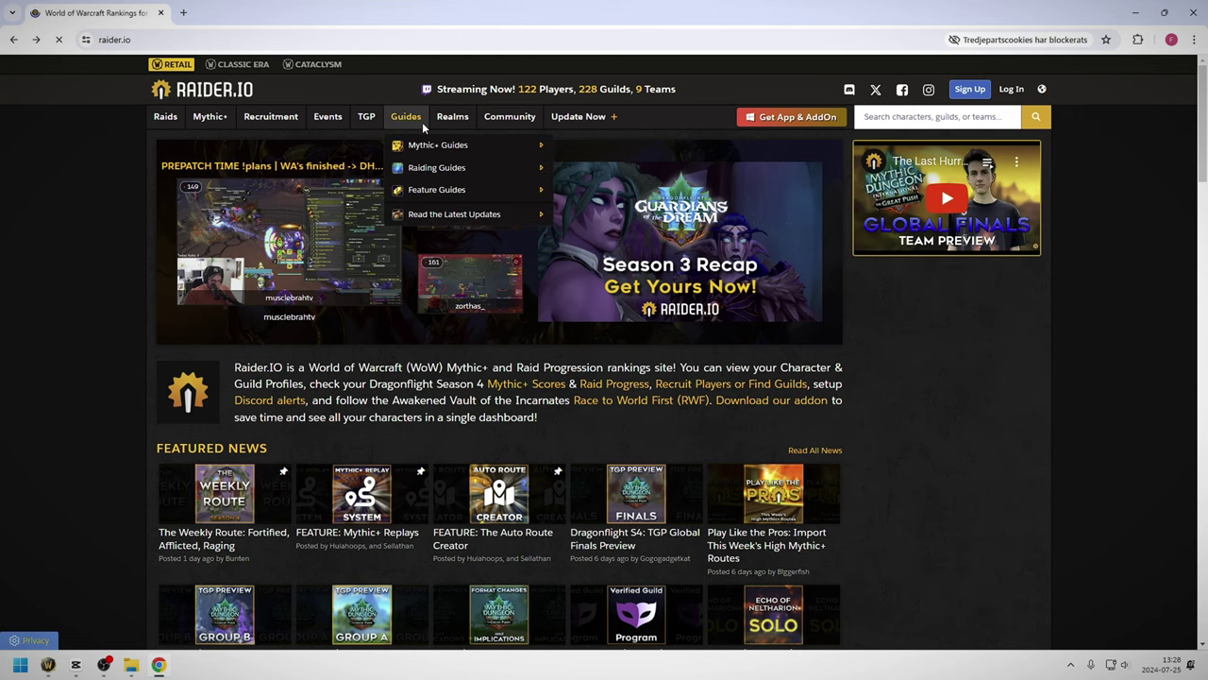
mouse_move(436, 168)
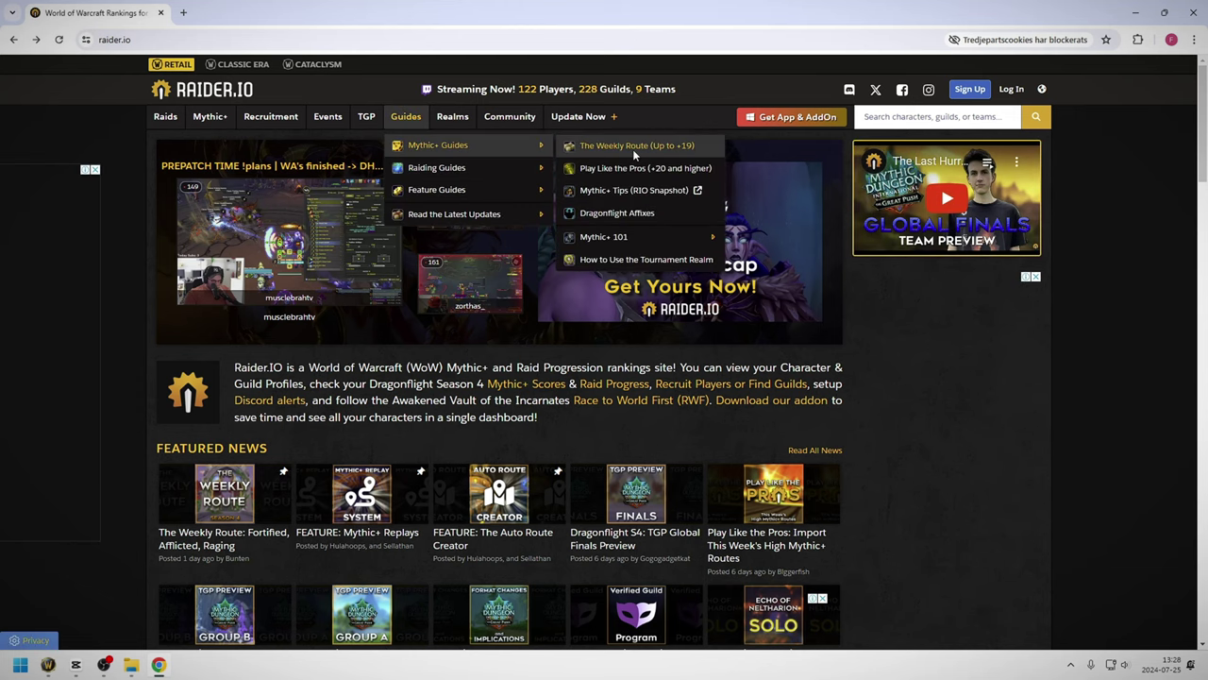
click(632, 150)
scroll(740, 245, down, 10)
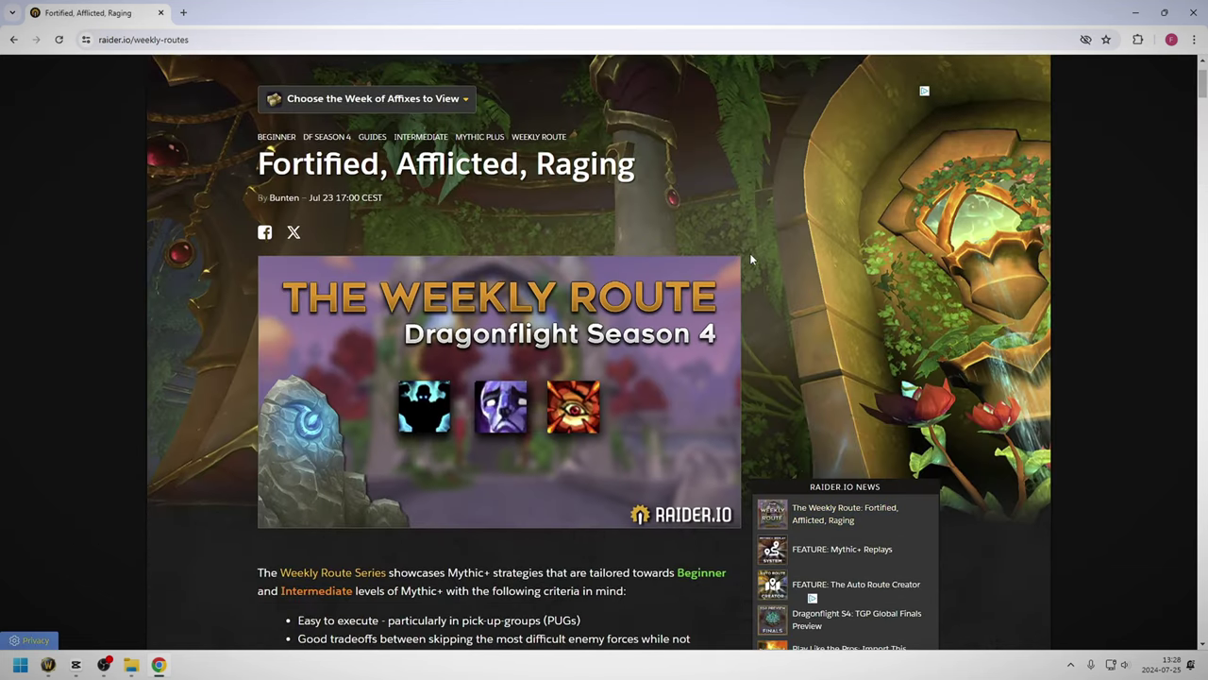
scroll(738, 252, down, 9)
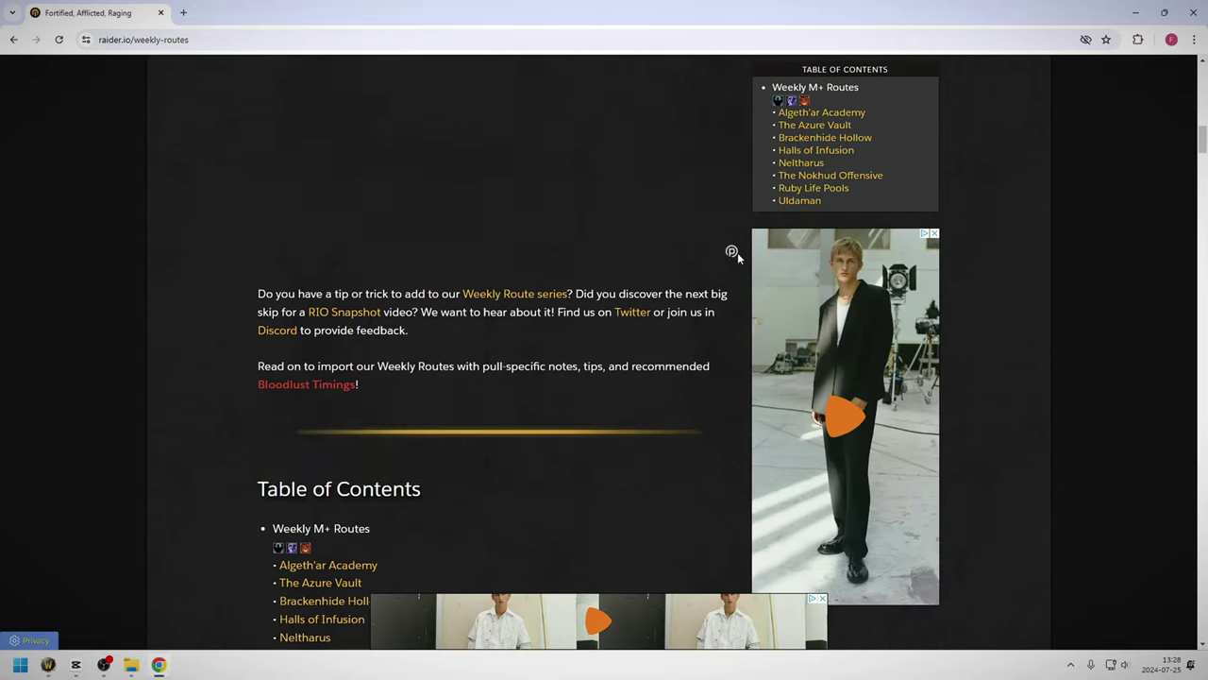
scroll(737, 252, down, 8)
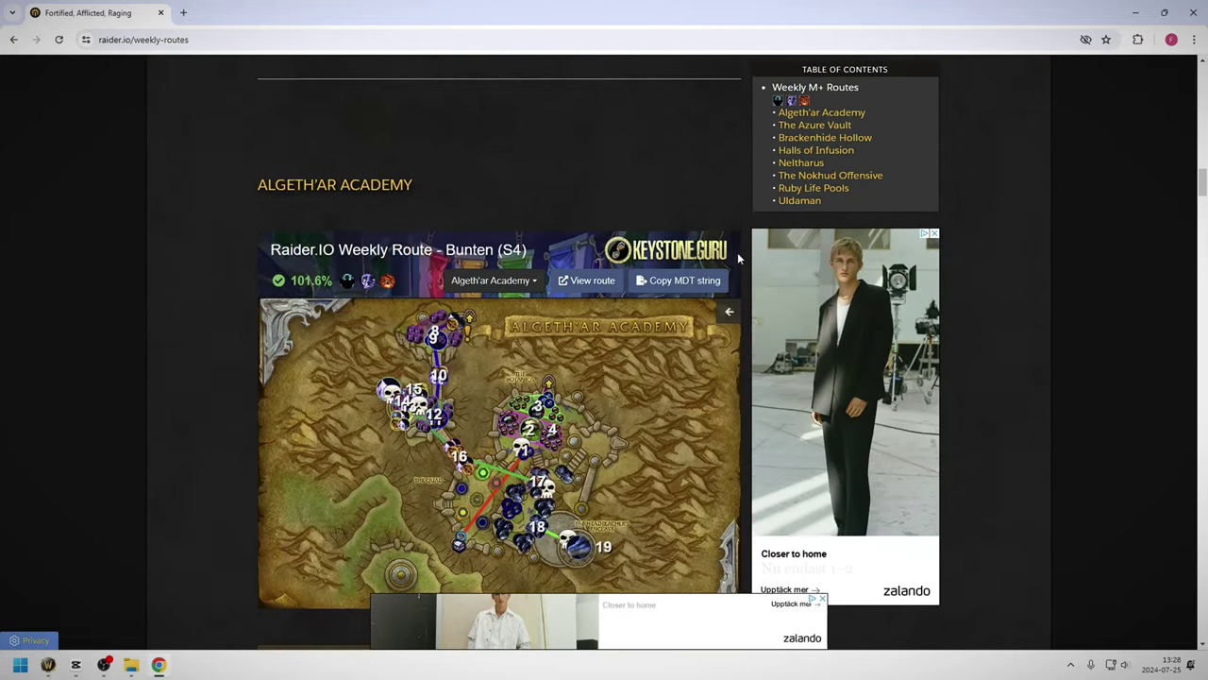
click(668, 171)
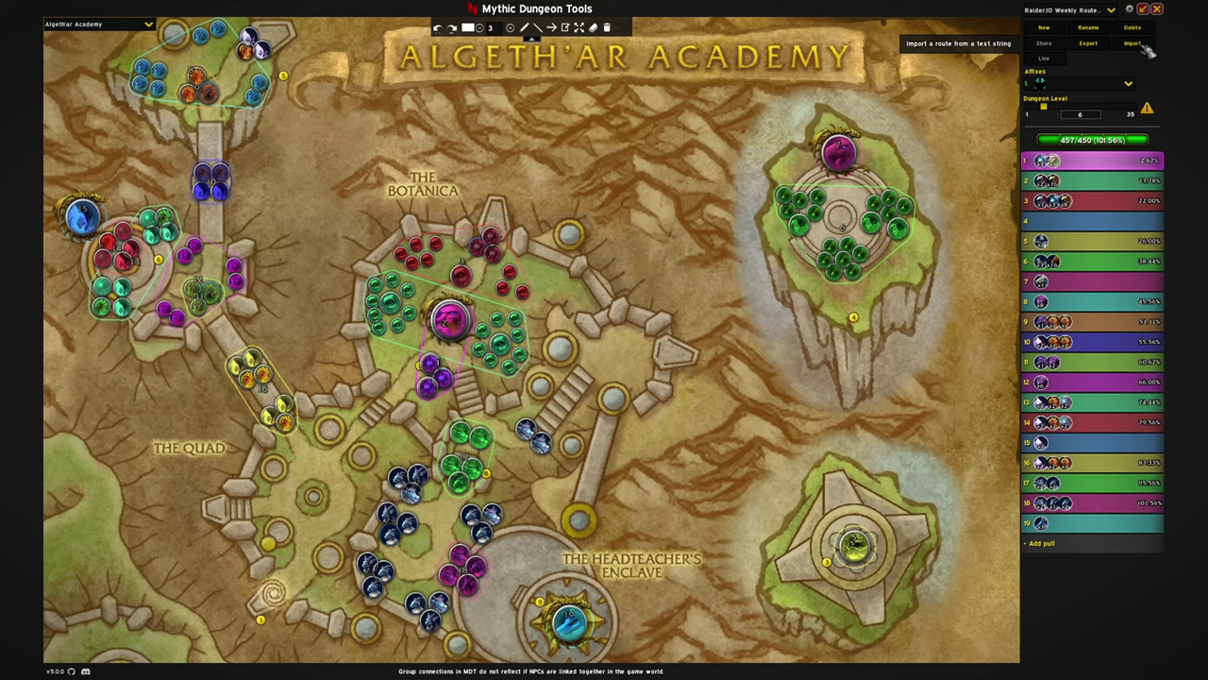
Switch back to the game, view the route import dialog in Mythic Dungeon Tools, and close both the dialog and the addon window
click(1137, 44)
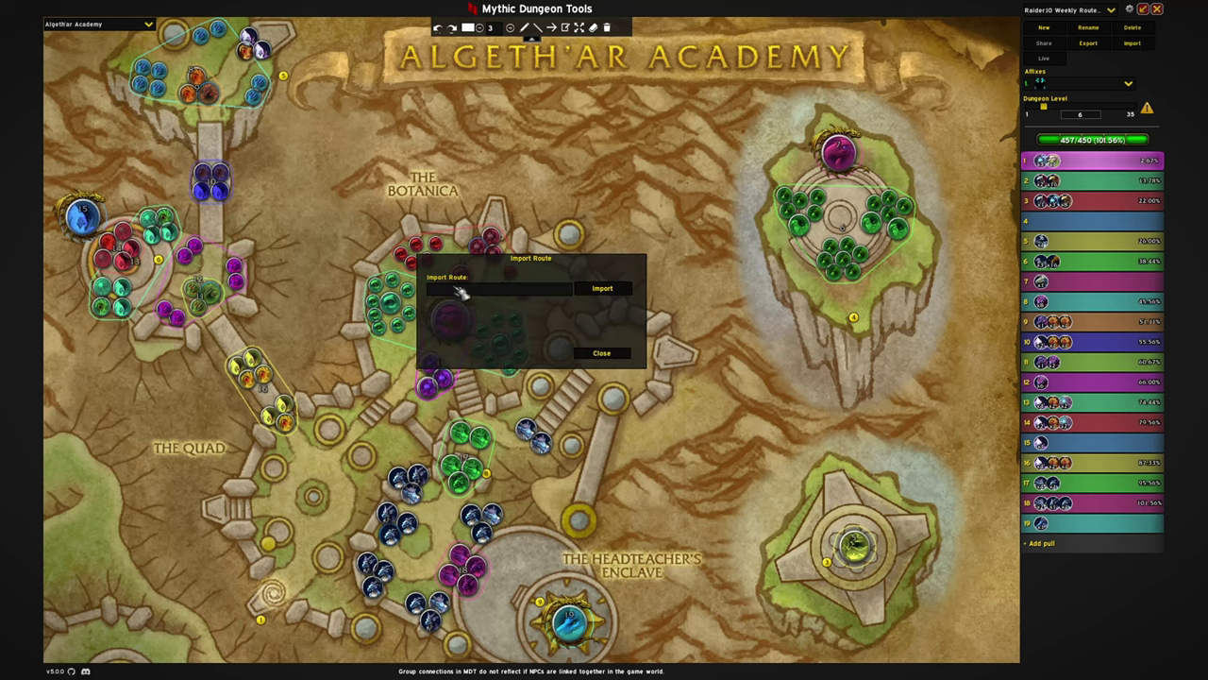
click(601, 354)
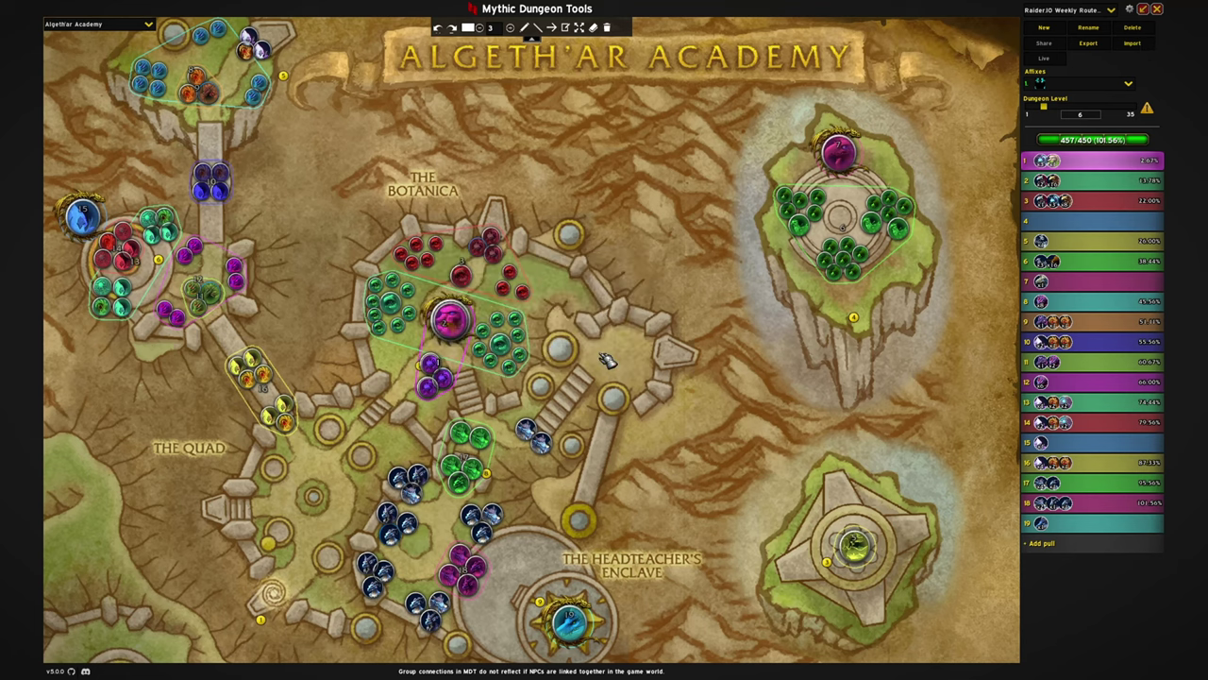
key(Escape)
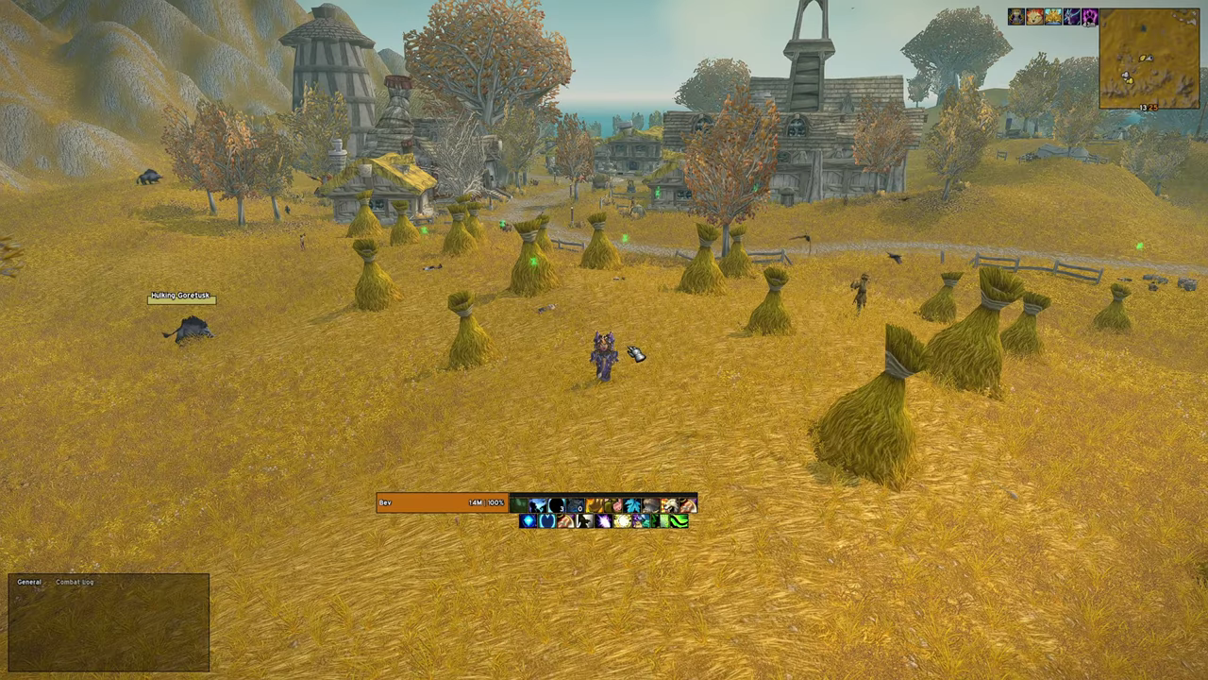